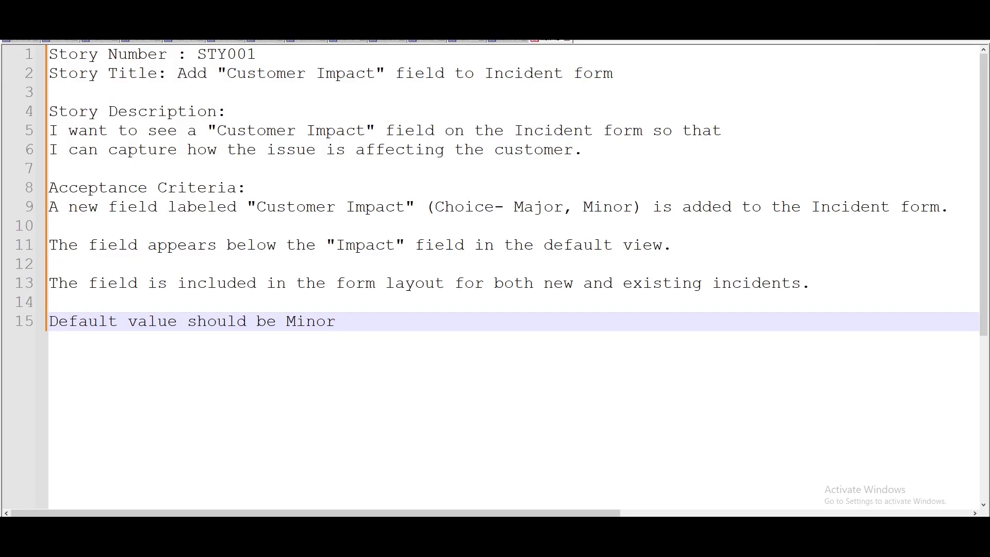
Step: Review the story's title, description and acceptance criteria for the "Customer Impact" field
left_click_drag(257, 54, 365, 74)
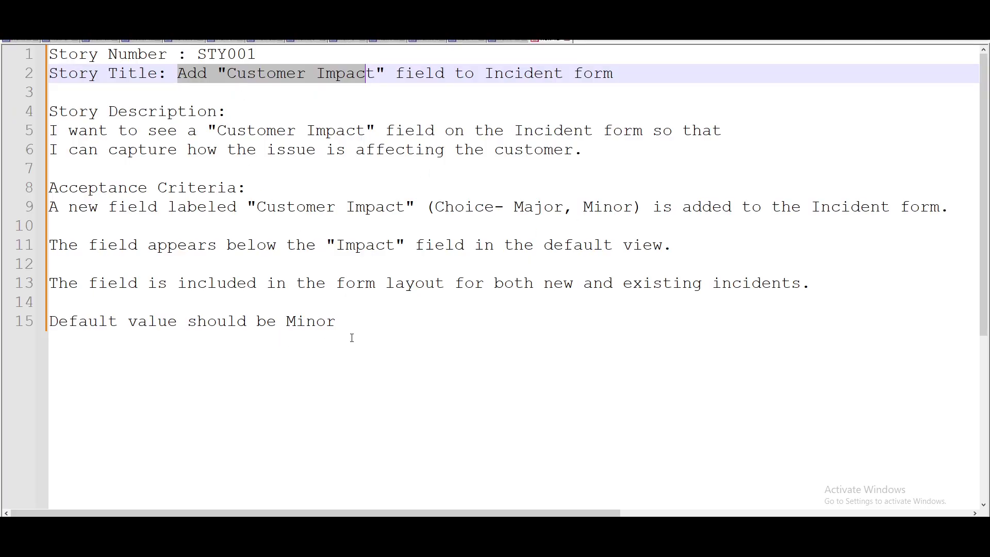
left_click_drag(337, 322, 60, 89)
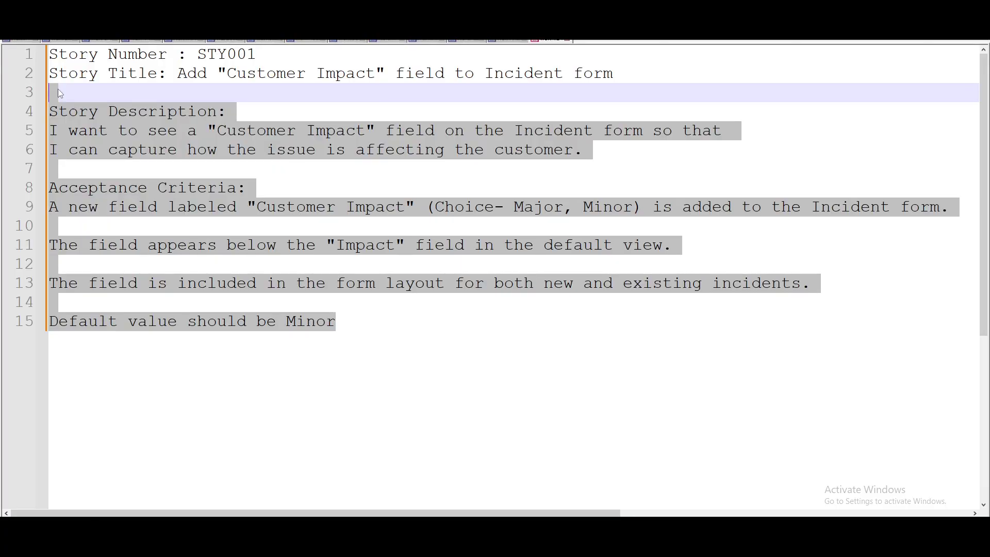
Step: Switch to ServiceNow and check the current application scope and update set
key("alt+Tab")
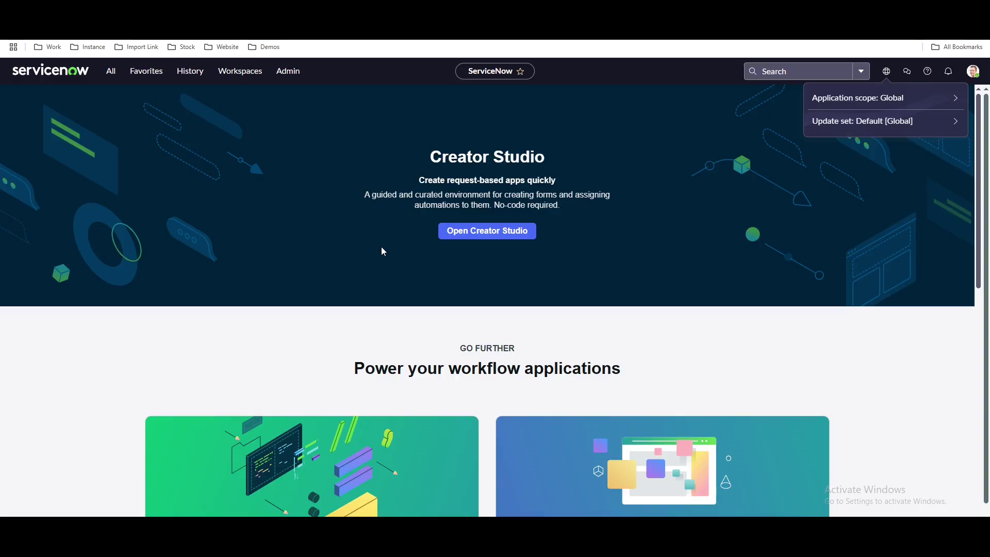
left_click(669, 205)
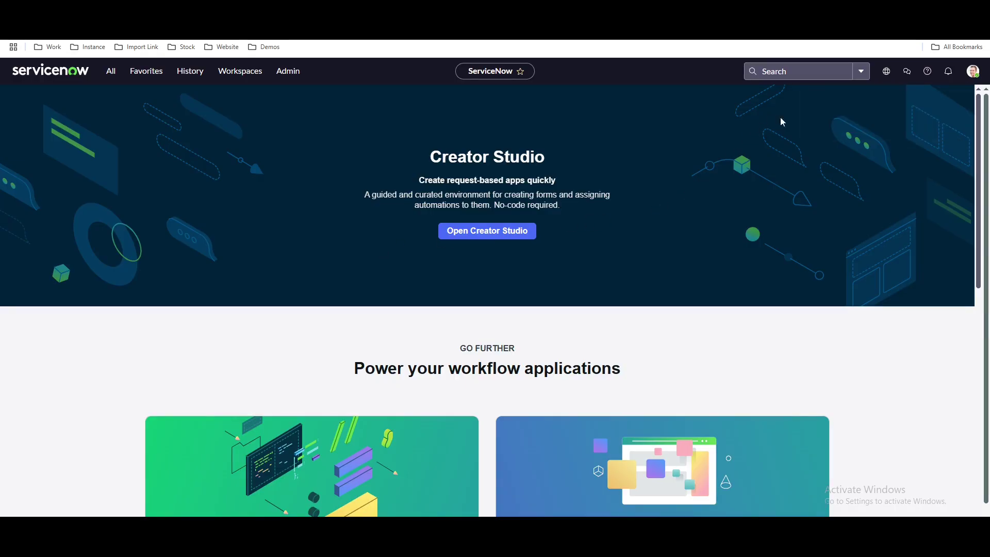
left_click(886, 71)
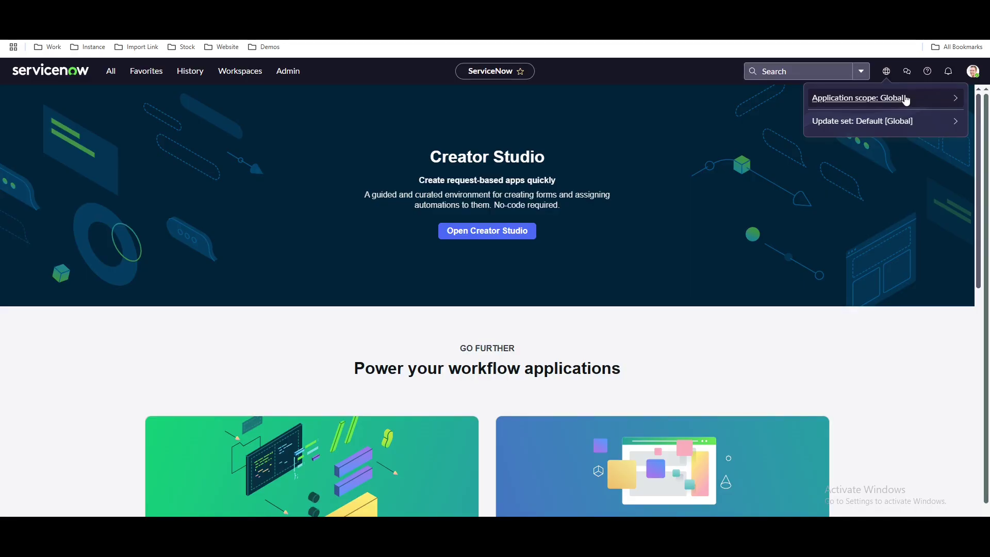
left_click(225, 196)
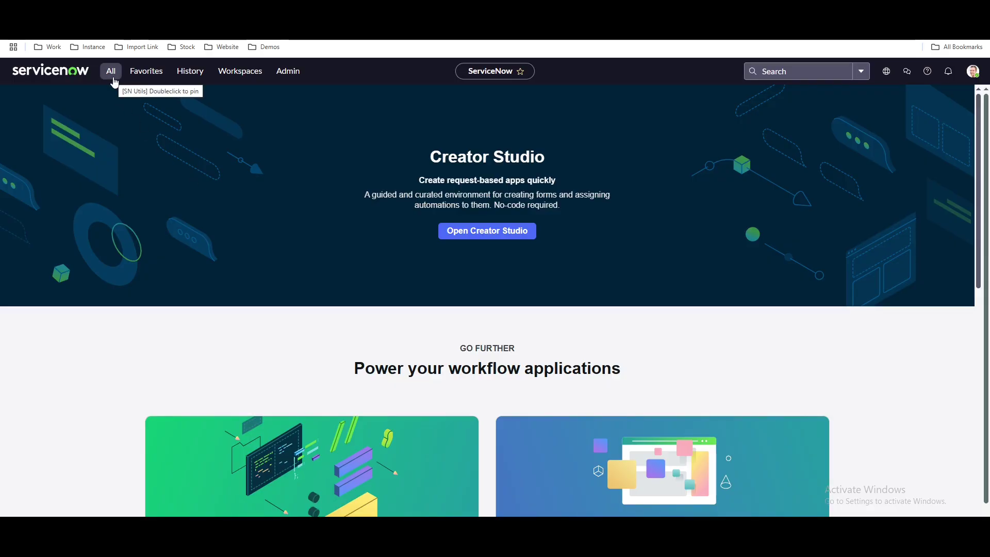
Step: Find "local u" in the application navigator and open the Local Update Sets list
left_click(114, 81)
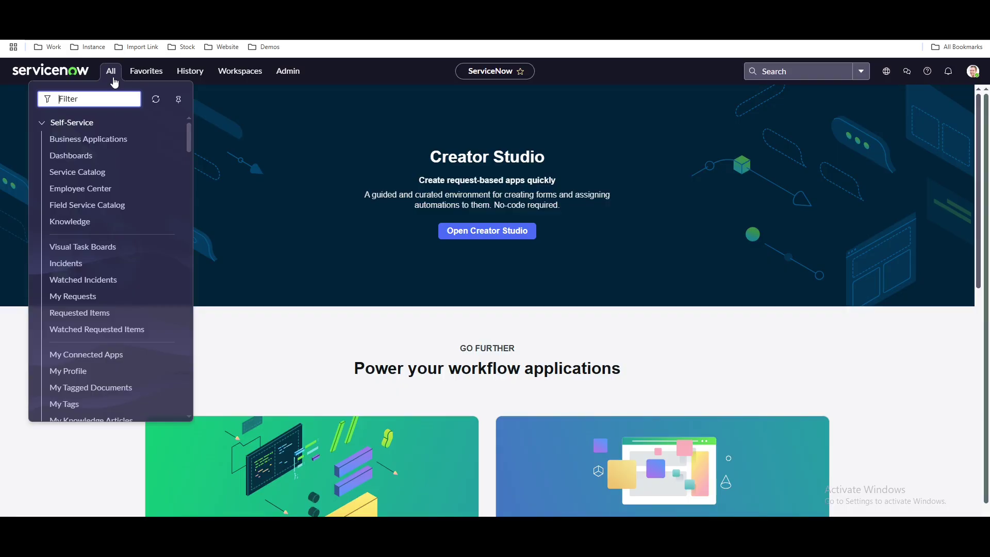
type("local")
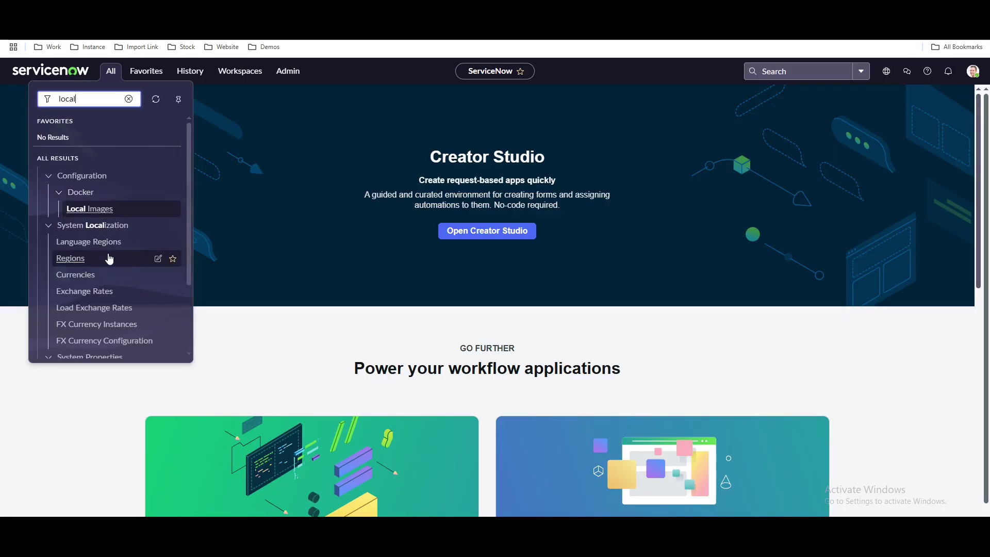
type(" u")
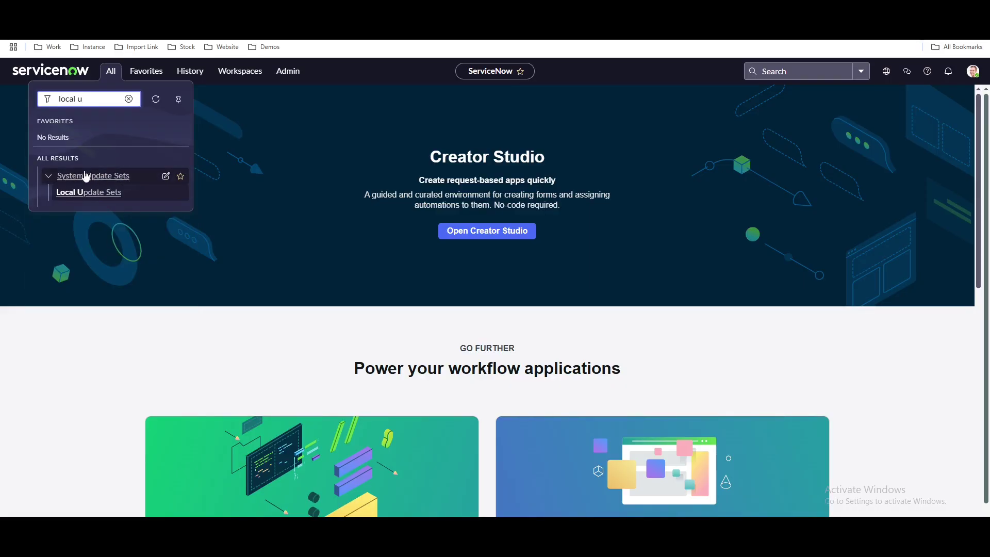
left_click(120, 193)
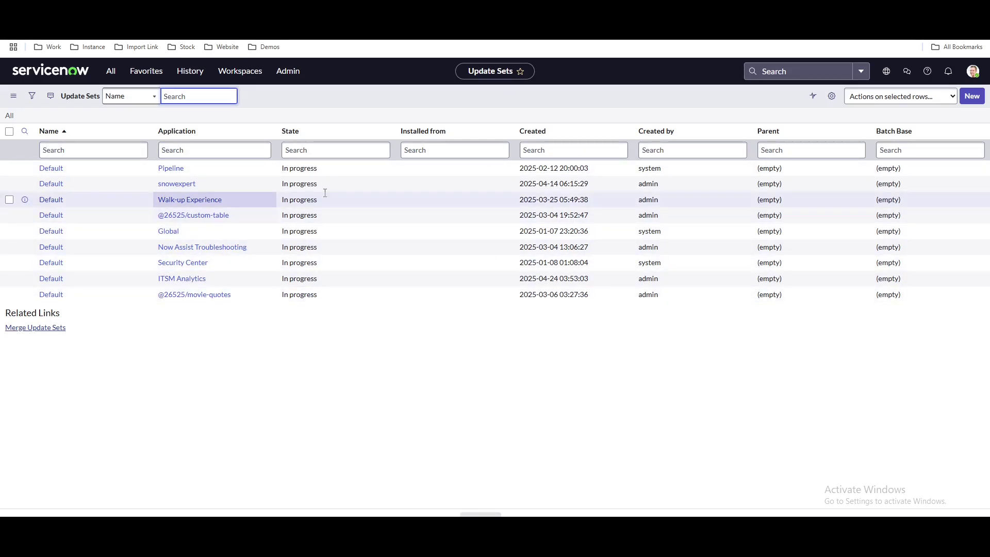
Step: Start a new update set record and show the technical field names on its form
left_click(970, 99)
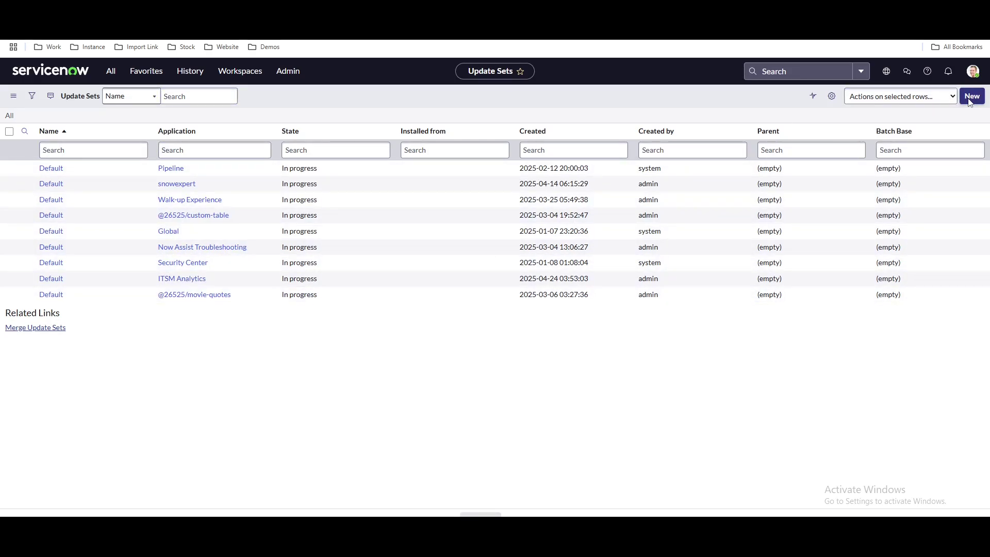
key("ctrl+shift+l")
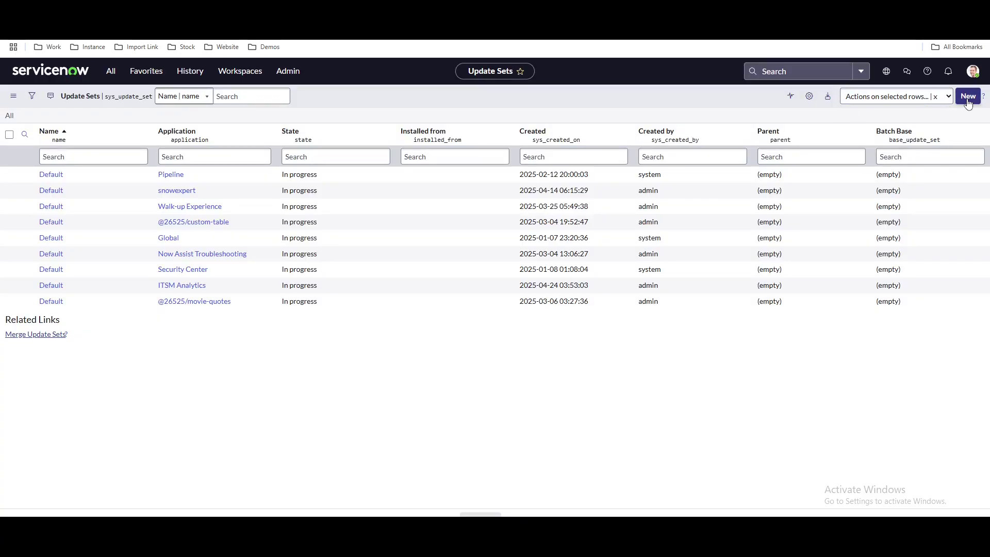
left_click(968, 98)
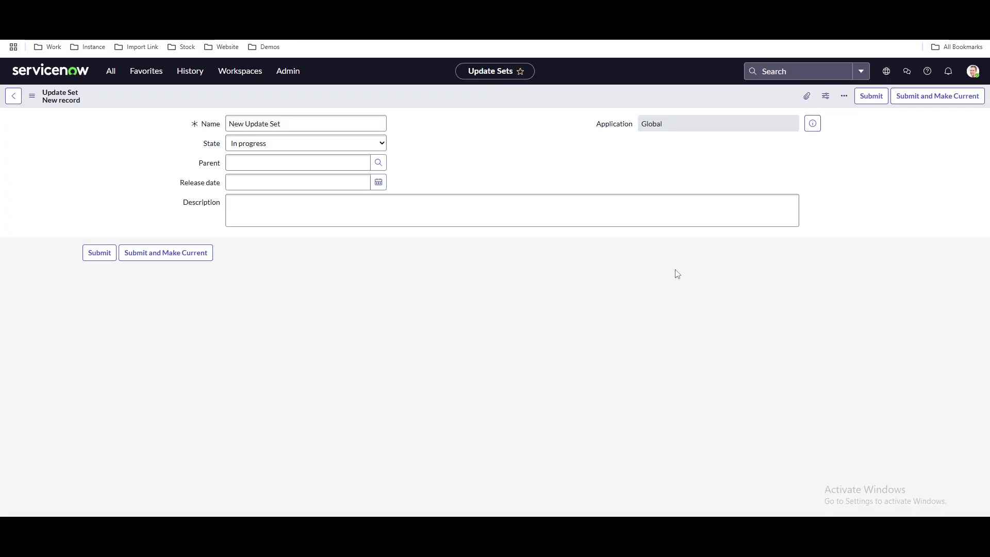
left_click_drag(661, 124, 638, 124)
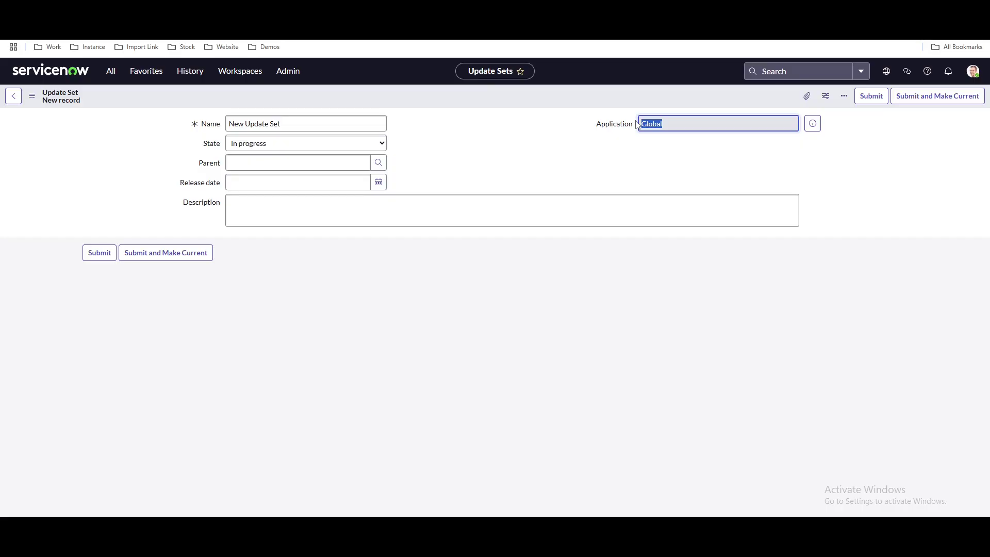
key("ctrl+shift+l")
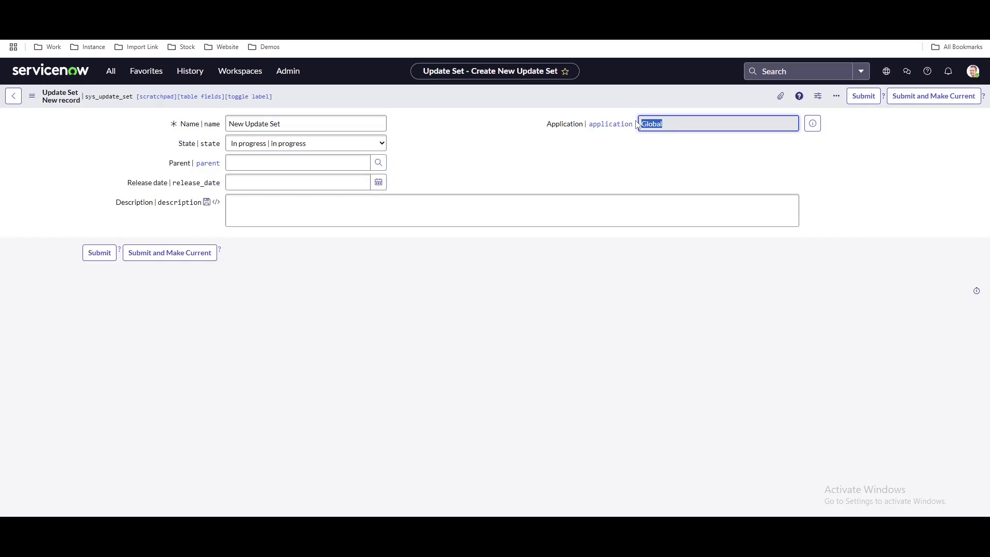
Step: Copy the story number STY001 from the story text and name the new update set STY001_RK
left_click_drag(283, 125, 216, 127)
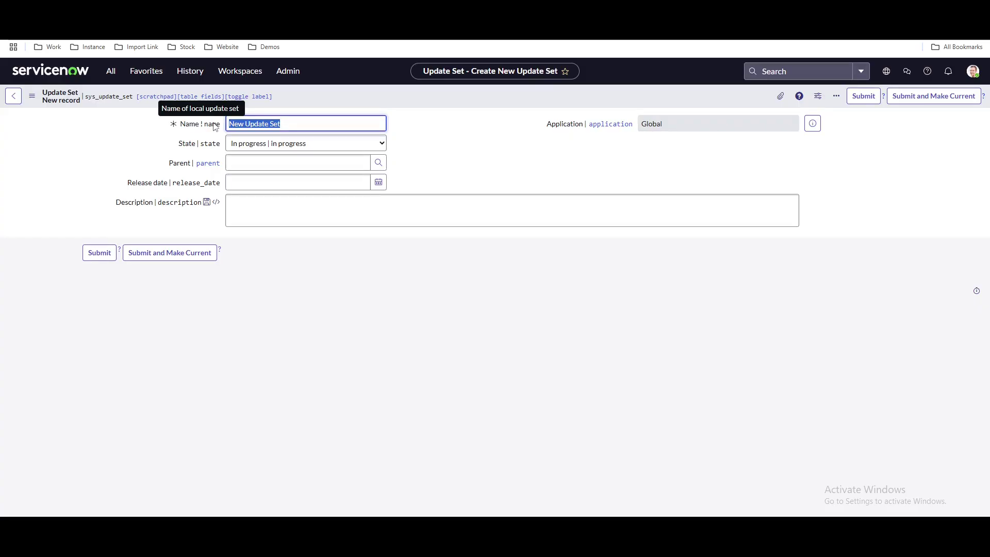
key("alt+Tab")
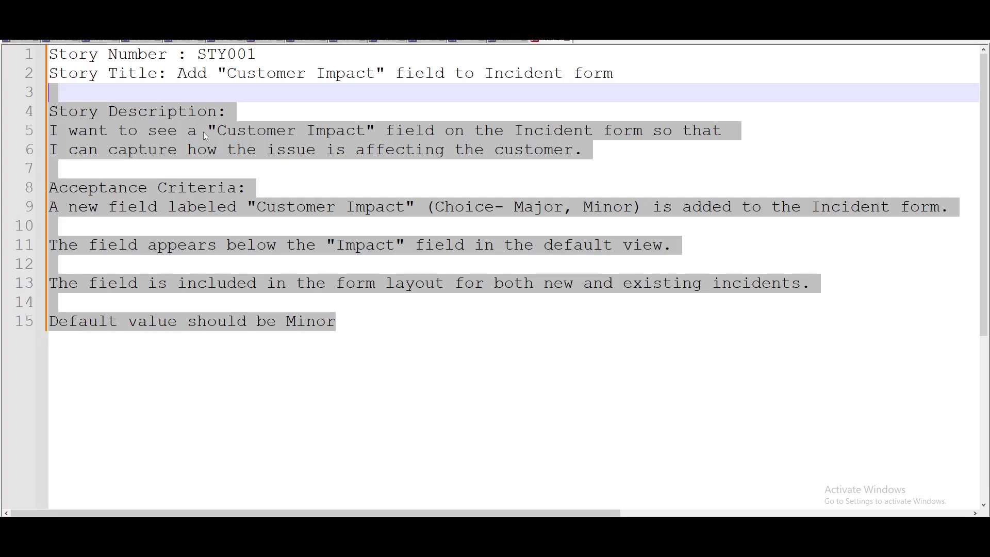
double_click(241, 59)
key("ctrl+c")
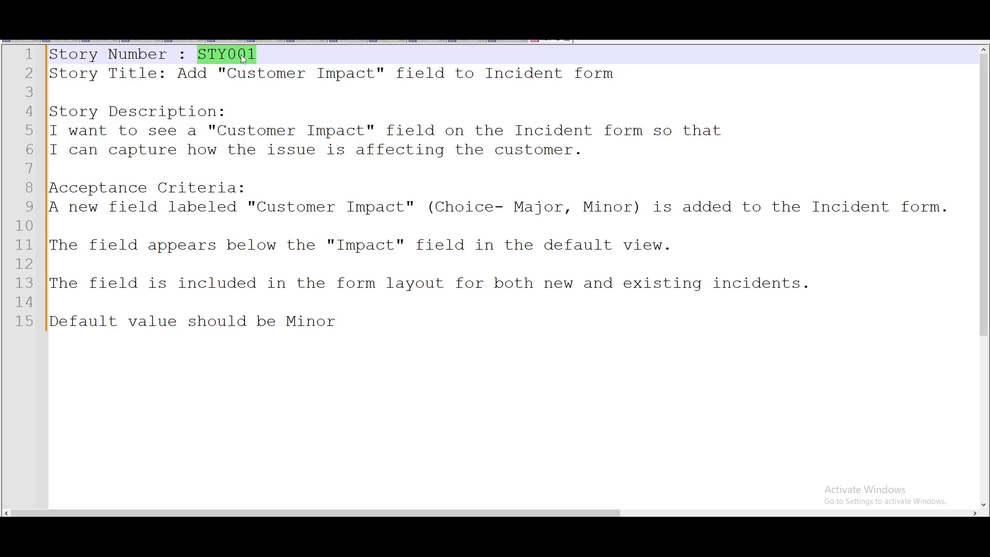
key("alt+Tab")
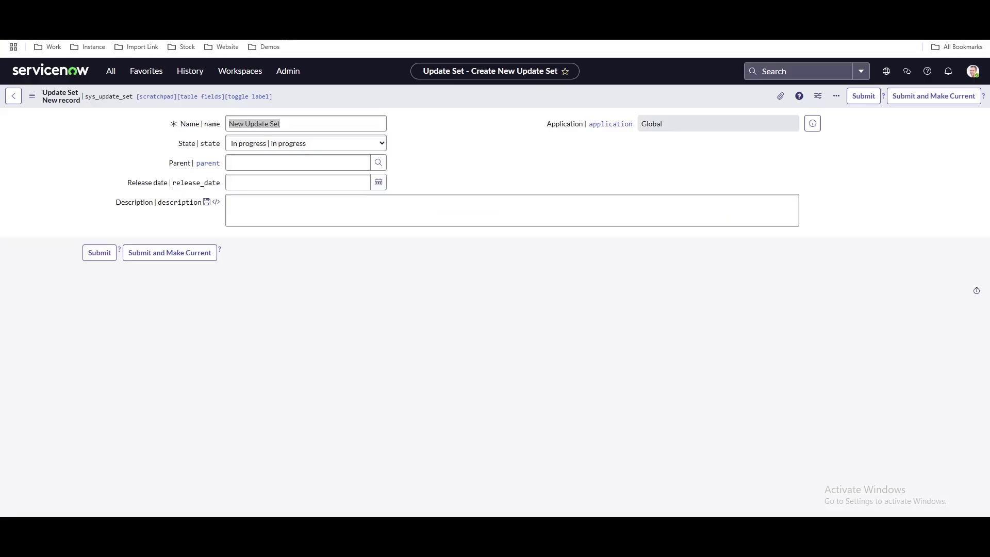
key("ctrl+v")
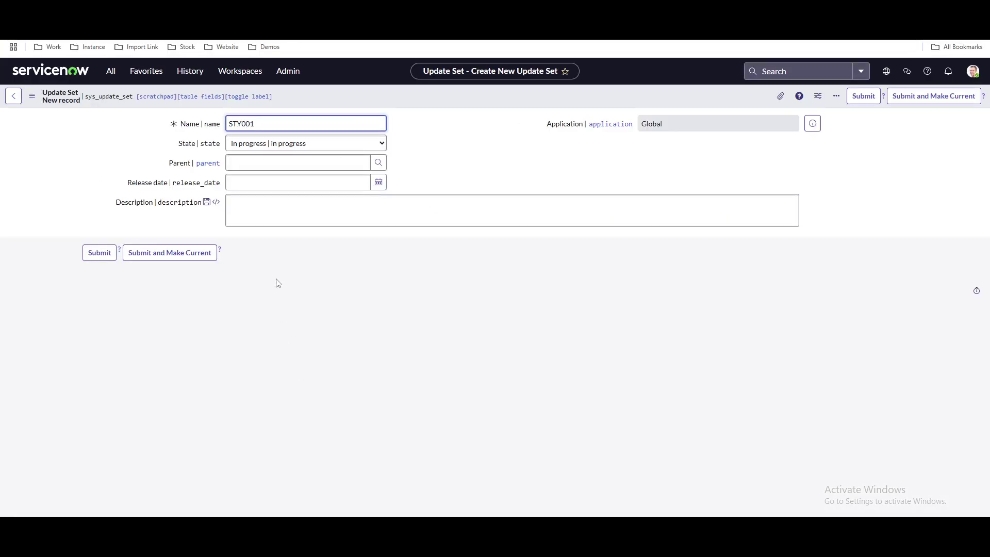
type("_RK")
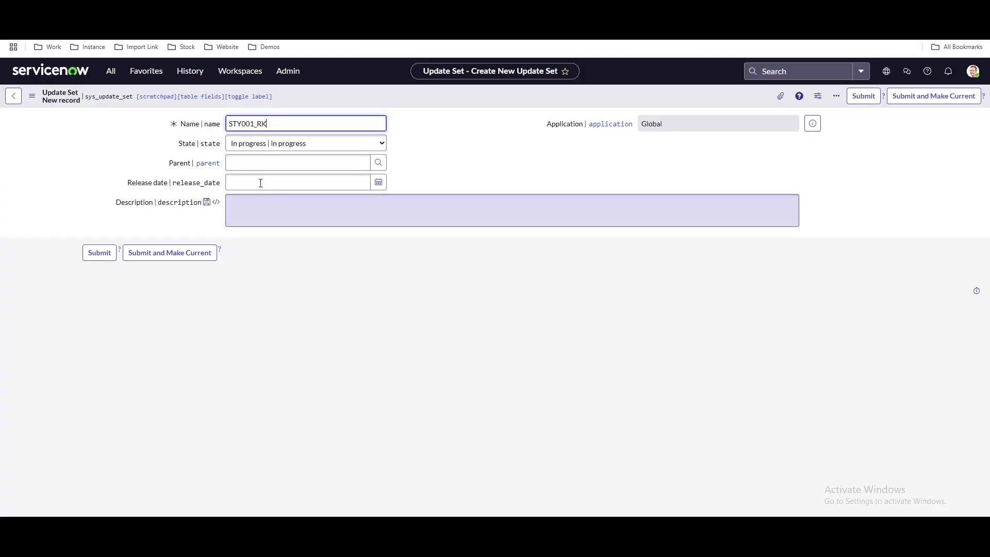
Step: Check the available State options, keep In progress, and save the update set without leaving the record
left_click(254, 147)
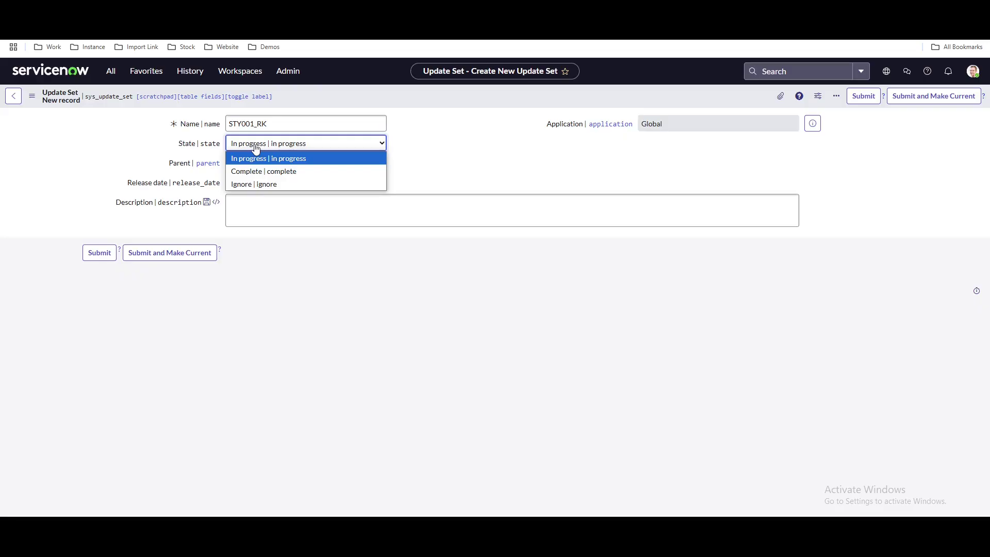
left_click(452, 148)
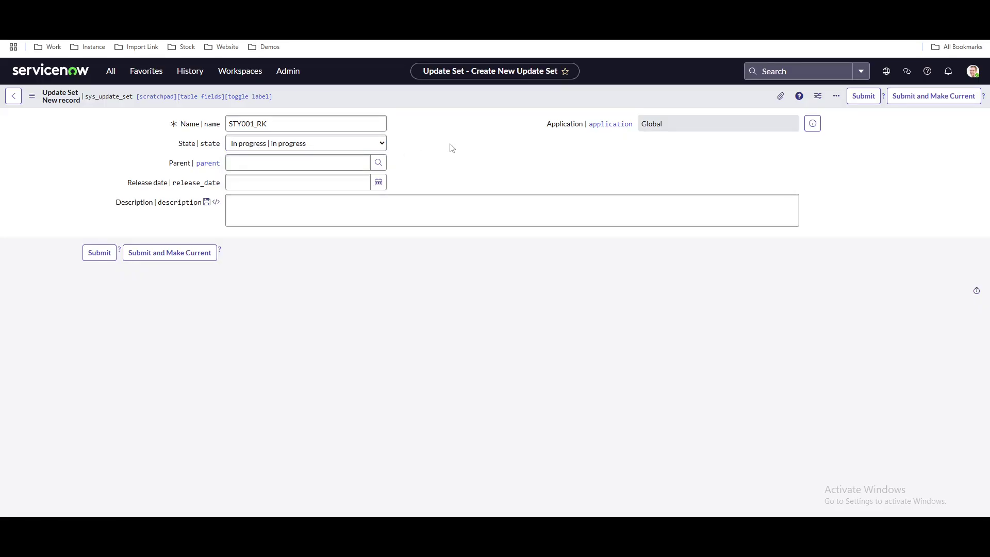
right_click(442, 90)
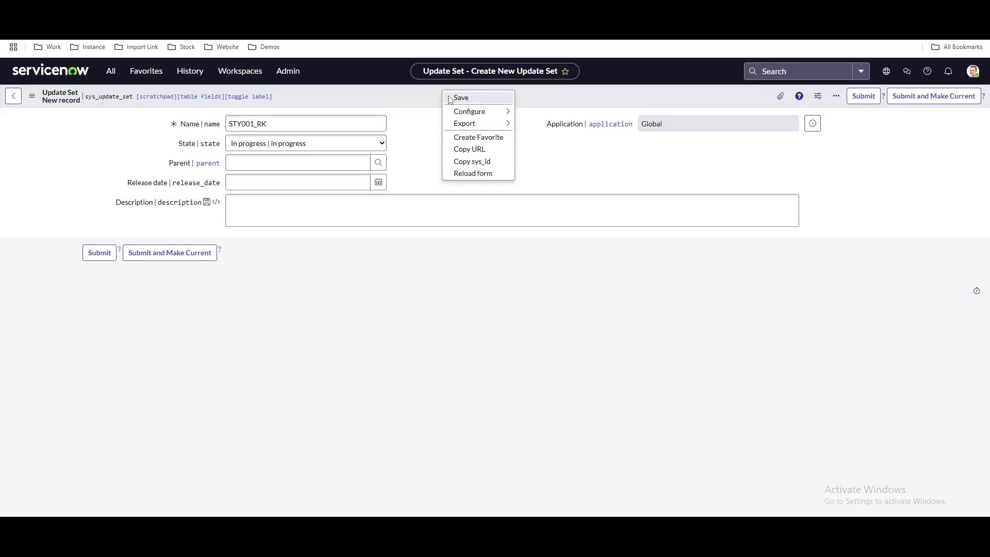
left_click(448, 97)
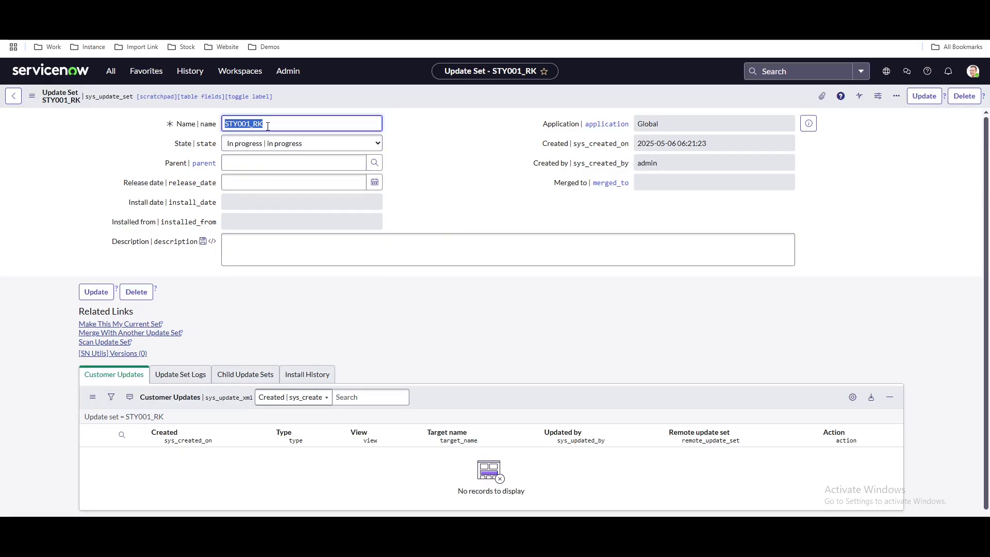
Step: Make the STY001_RK update set the current one
left_click(144, 420)
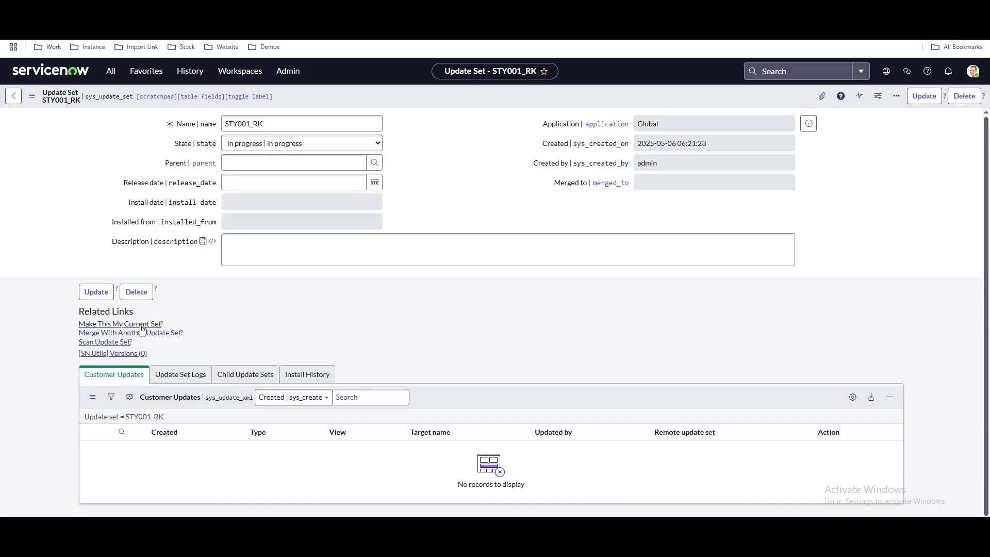
left_click(303, 265)
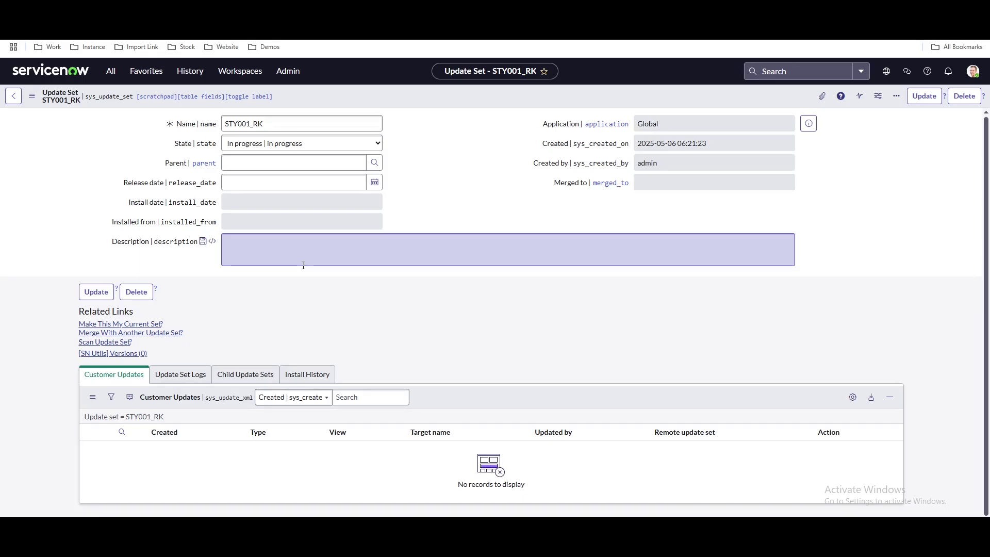
left_click(159, 291)
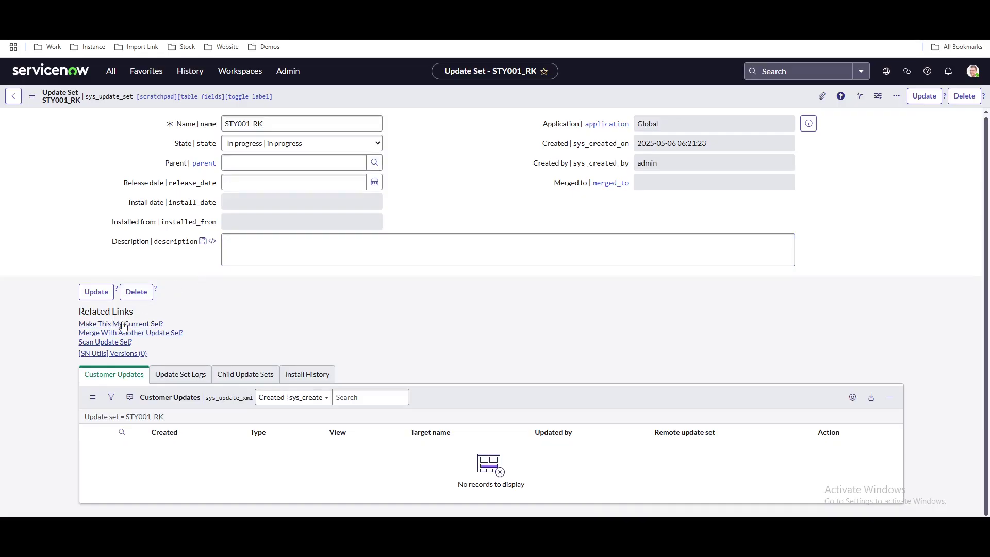
left_click(124, 325)
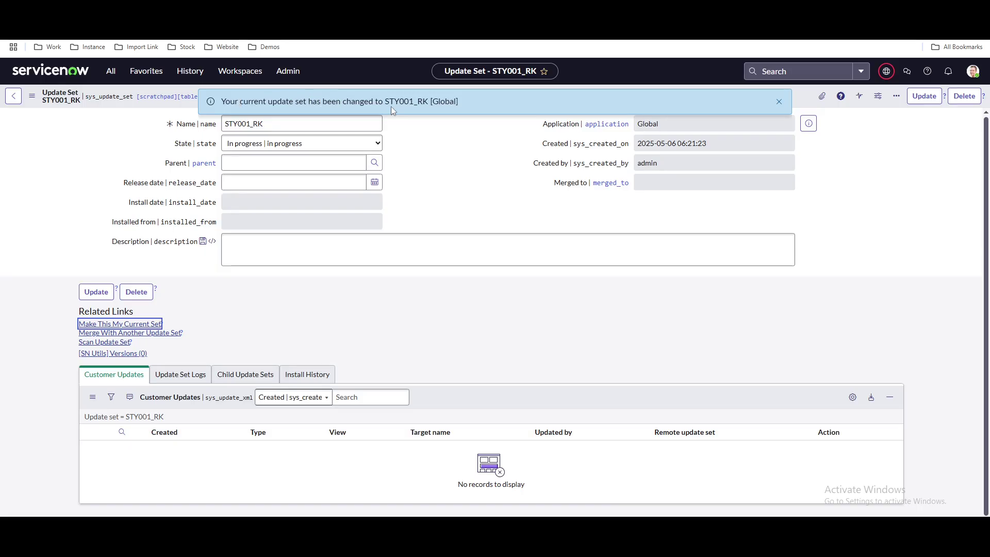
Step: Check which update set and application scope are now active for the session
left_click_drag(386, 99, 428, 101)
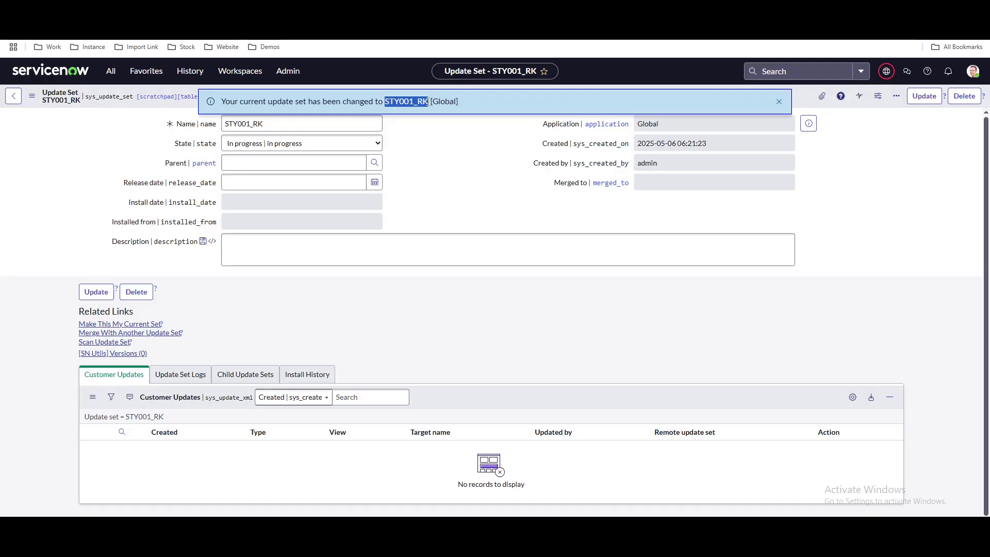
left_click(887, 75)
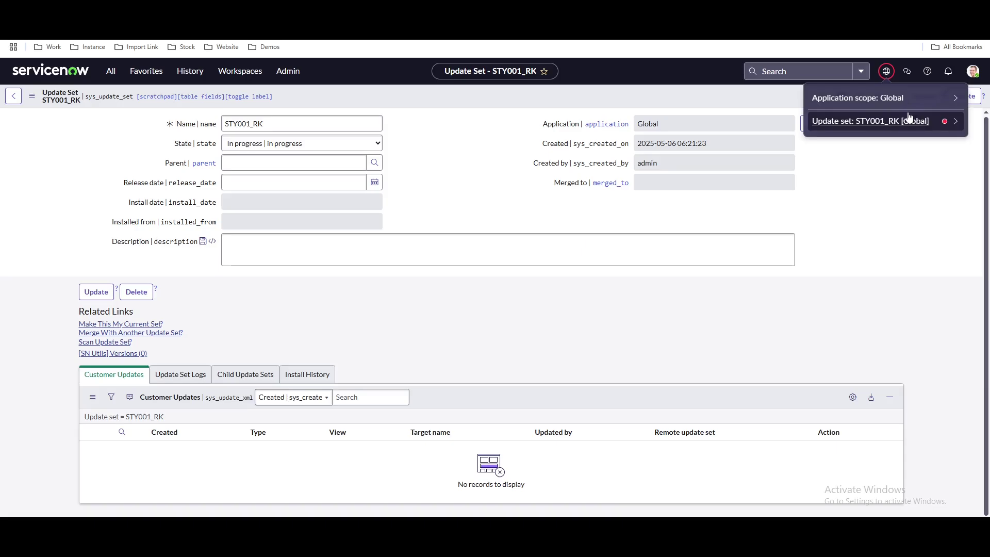
left_click(402, 342)
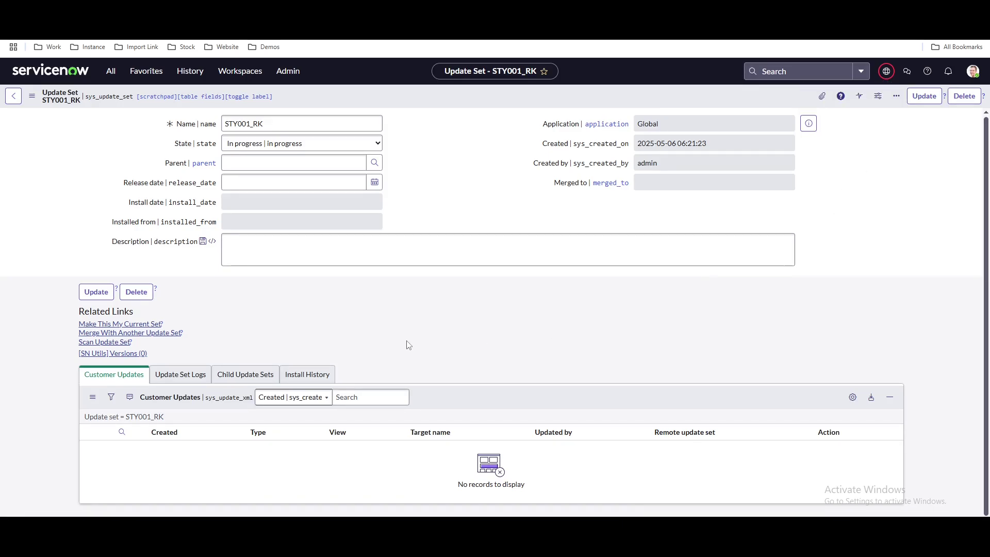
Step: Switch to the story text to reread the title about the "Customer Impact" field, and return to ServiceNow
key("alt+Tab")
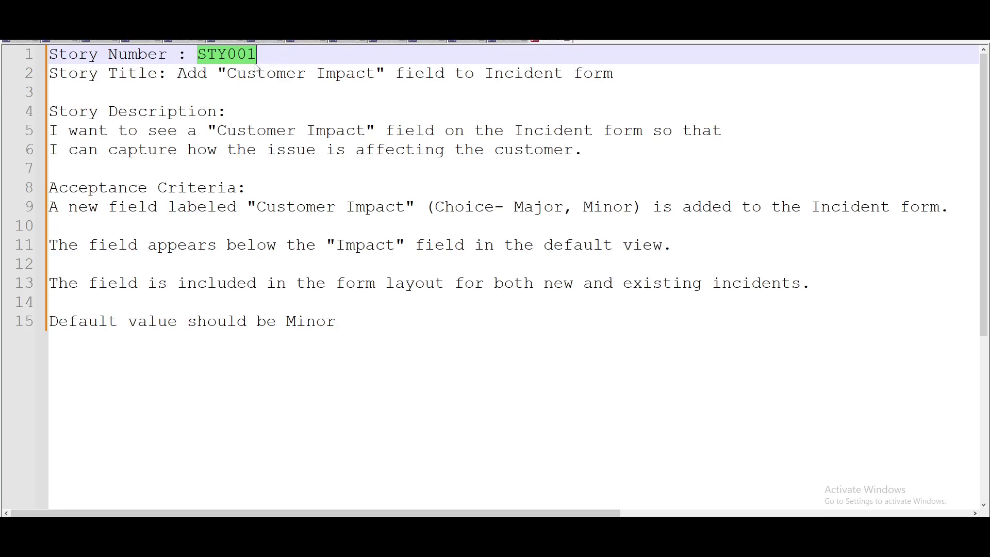
left_click_drag(227, 74, 369, 74)
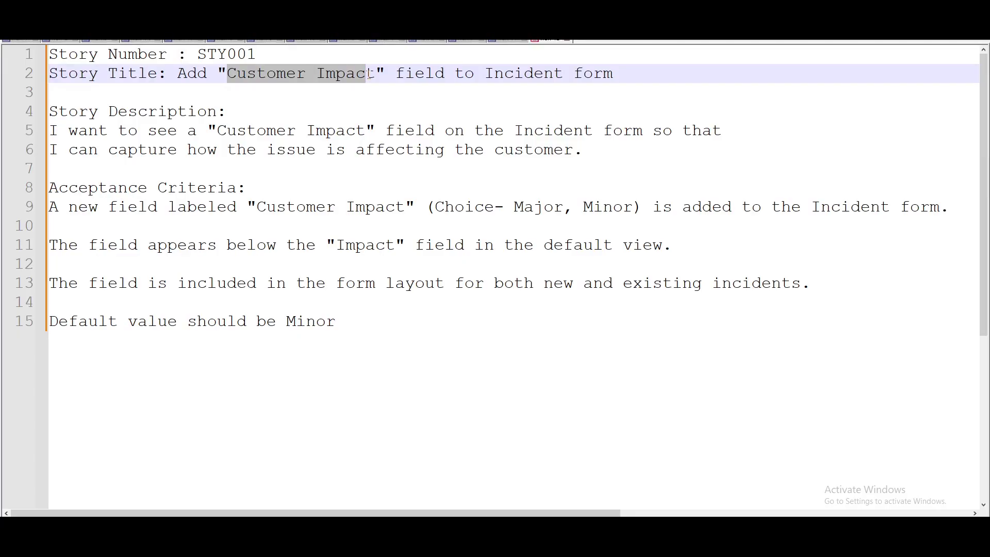
left_click_drag(616, 76, 227, 74)
key("alt+Tab")
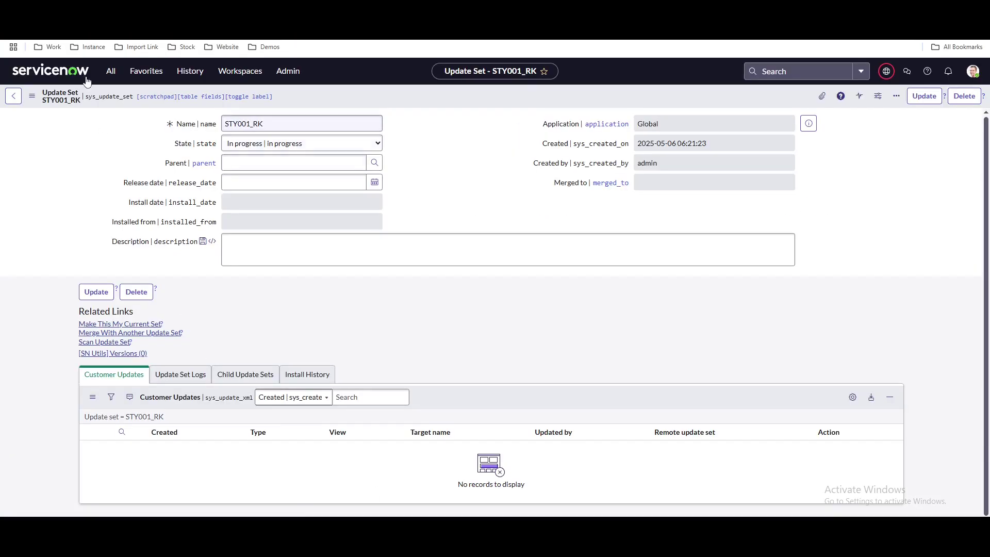
Step: Search the application navigator for "incident" and open the list of incidents assigned to me
left_click(110, 75)
key("BackSpace")
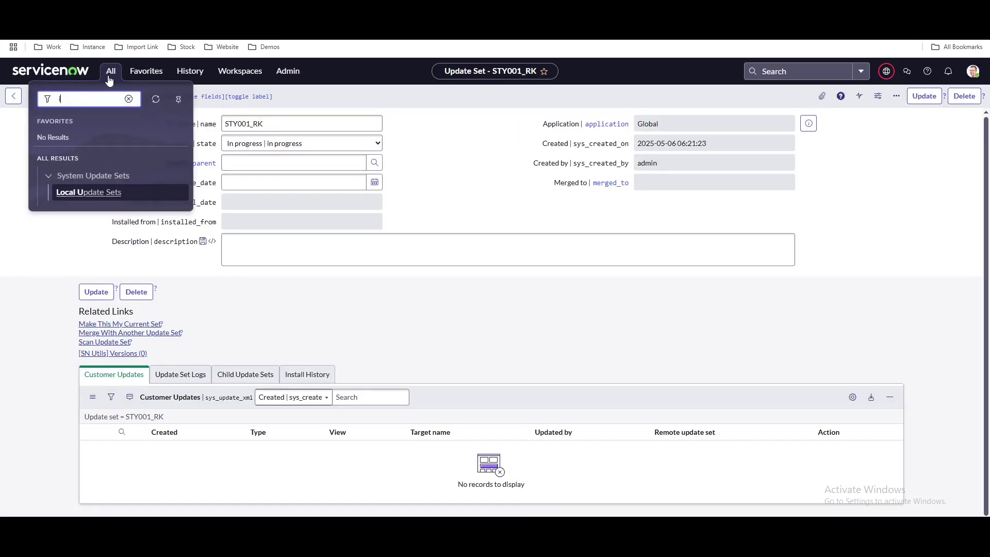
type("incident")
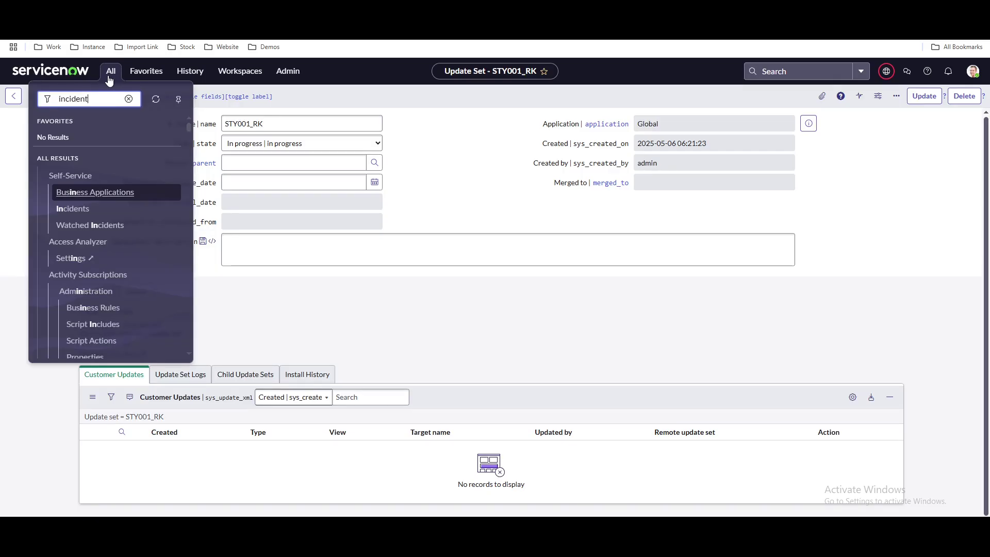
scroll(121, 180, "down", 5)
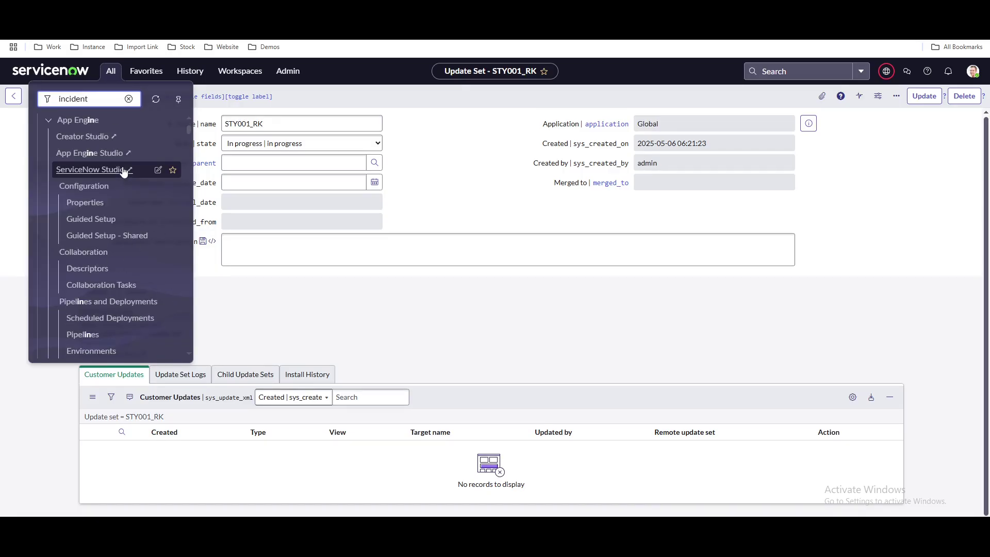
scroll(126, 216, "down", 5)
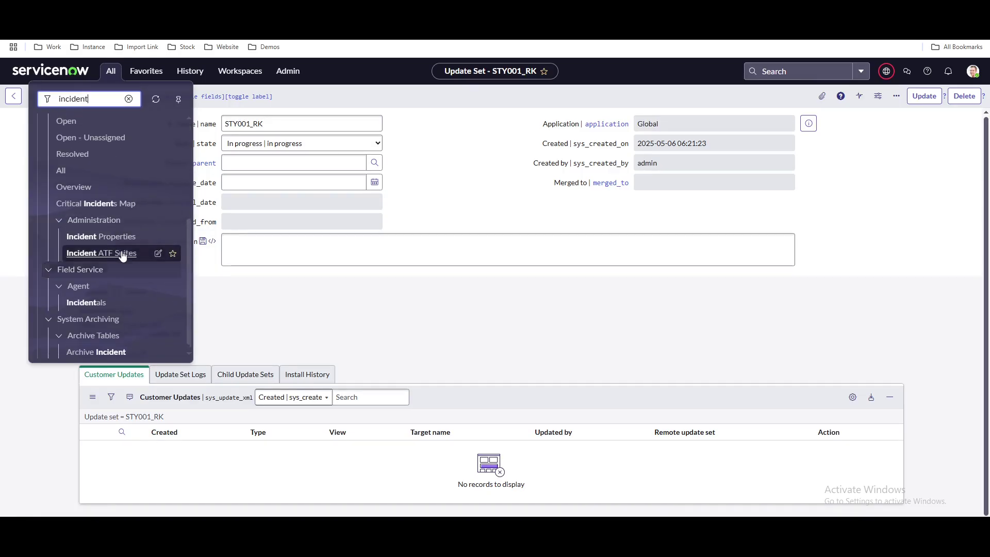
scroll(123, 258, "up", 10)
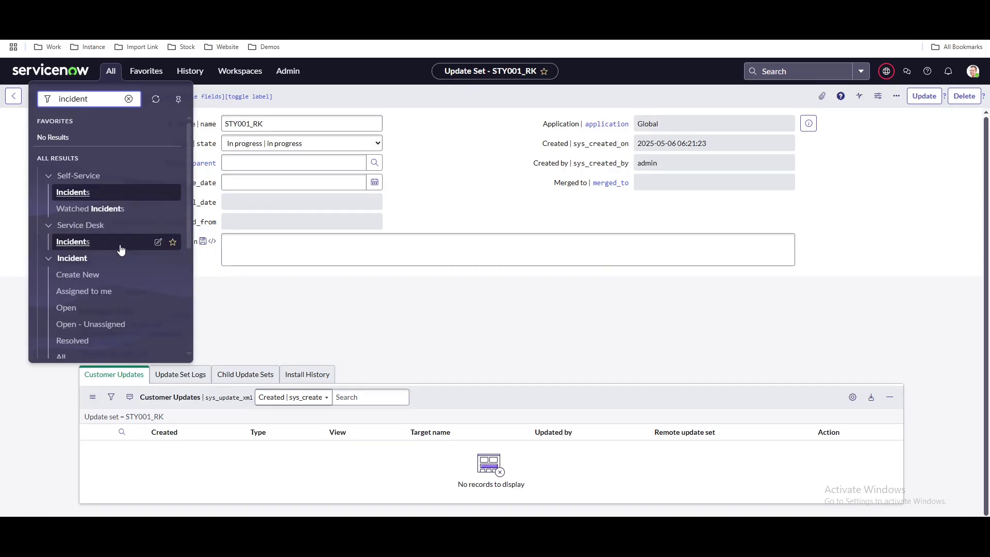
left_click(85, 292)
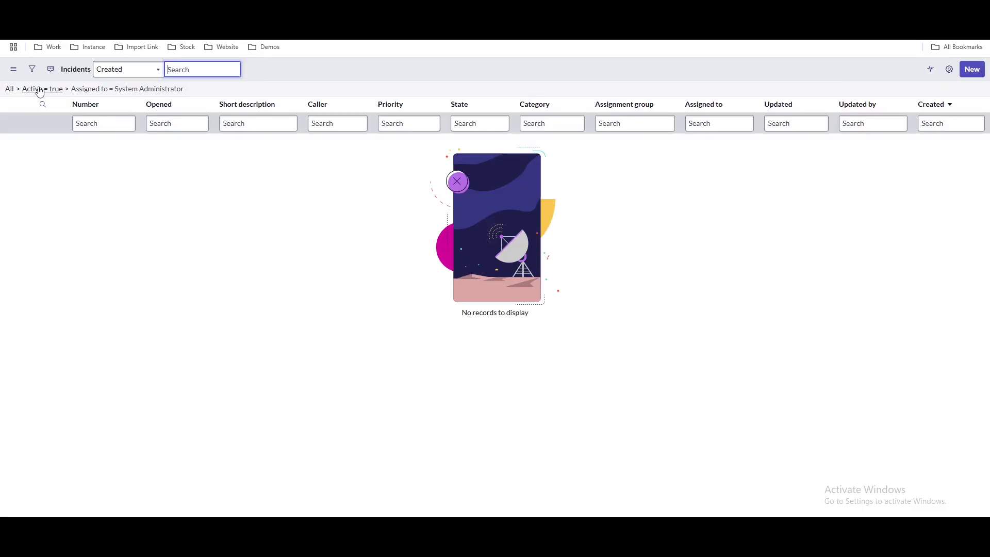
Step: Widen the list to all active incidents and open INC0010001 with technical field names displayed
left_click(40, 89)
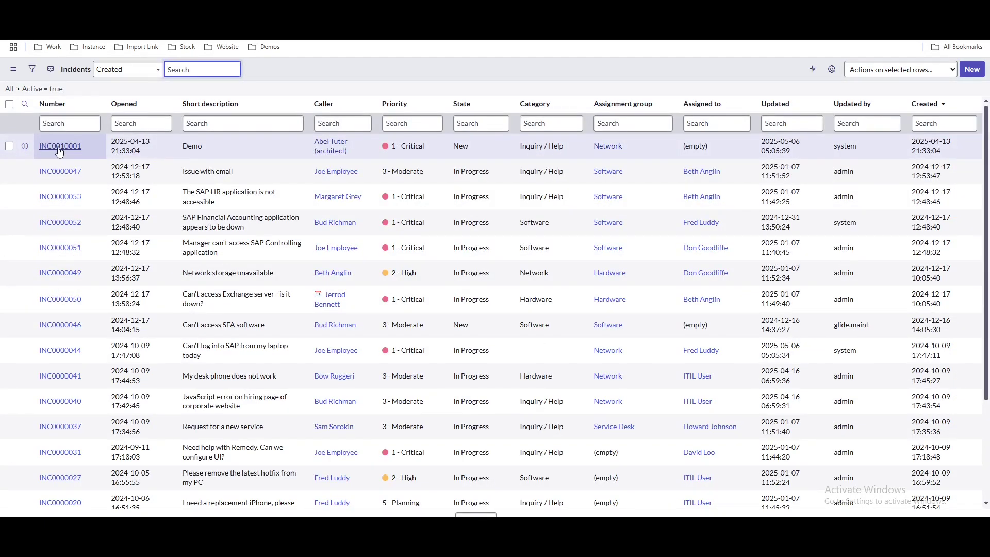
left_click(59, 149)
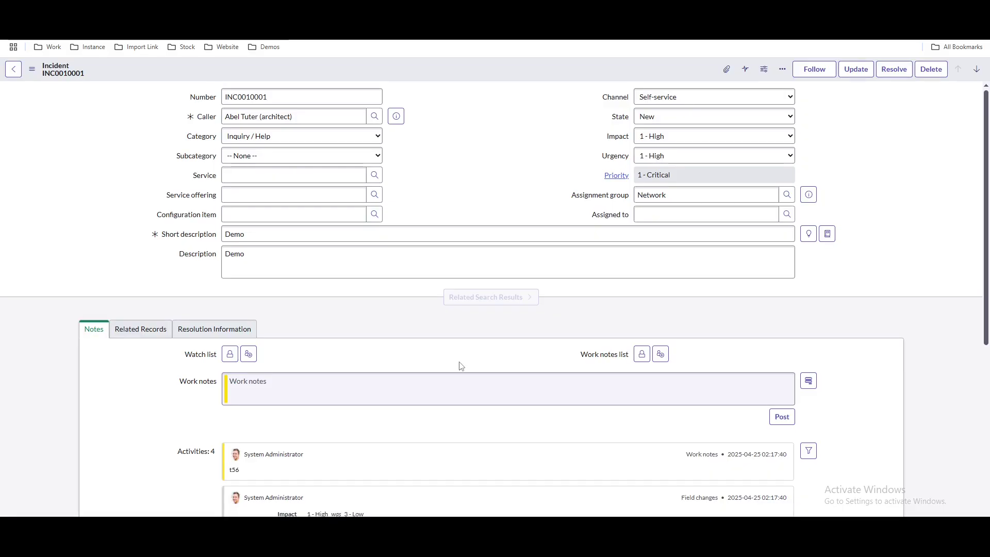
double_click(621, 188)
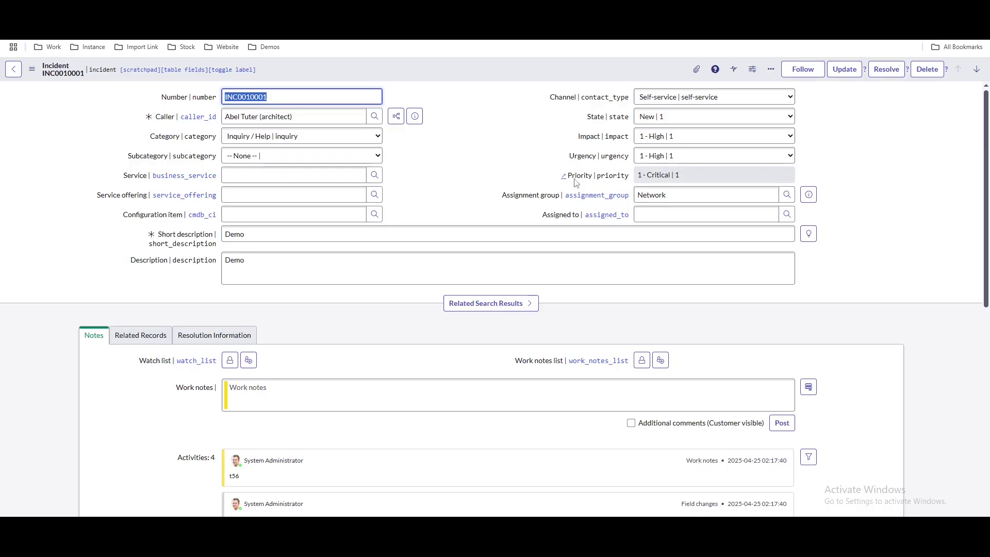
Step: Open the Form Layout configuration for the Incident form and decline the Form Builder suggestion
right_click(465, 76)
mouse_move(503, 281)
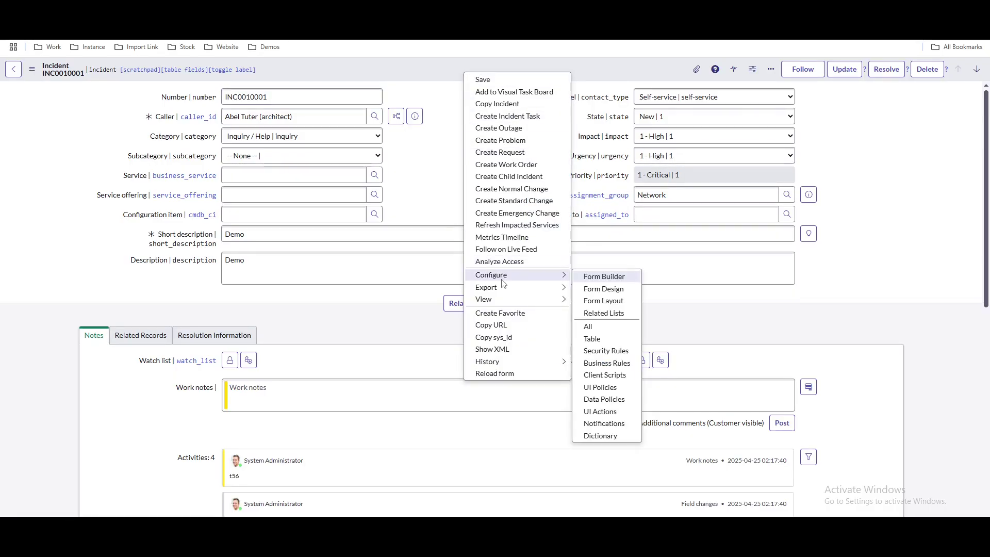
left_click(626, 302)
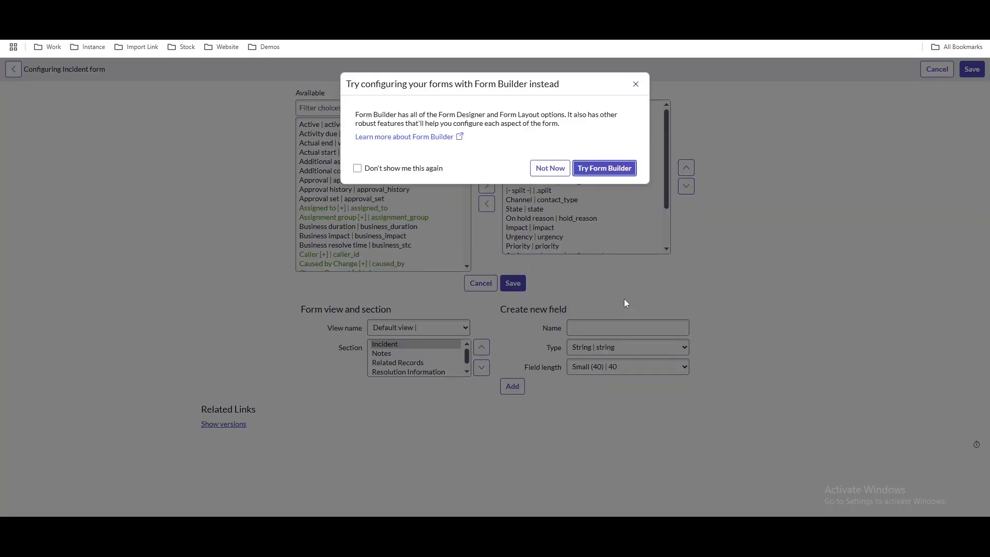
left_click(550, 168)
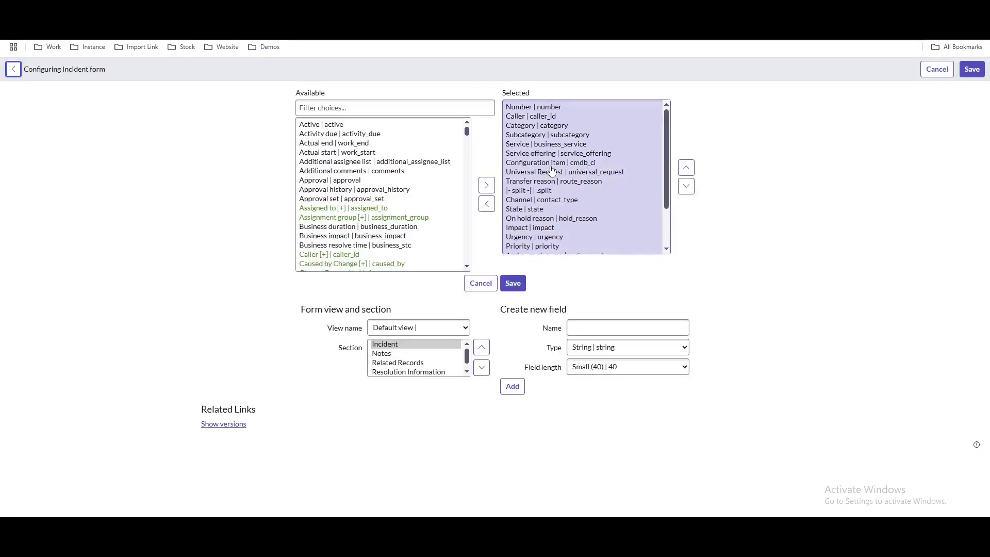
Step: Add a new String field named "Customer Impact" to the Incident form layout, rereading the story's Choice requirement before adding it
left_click(617, 328)
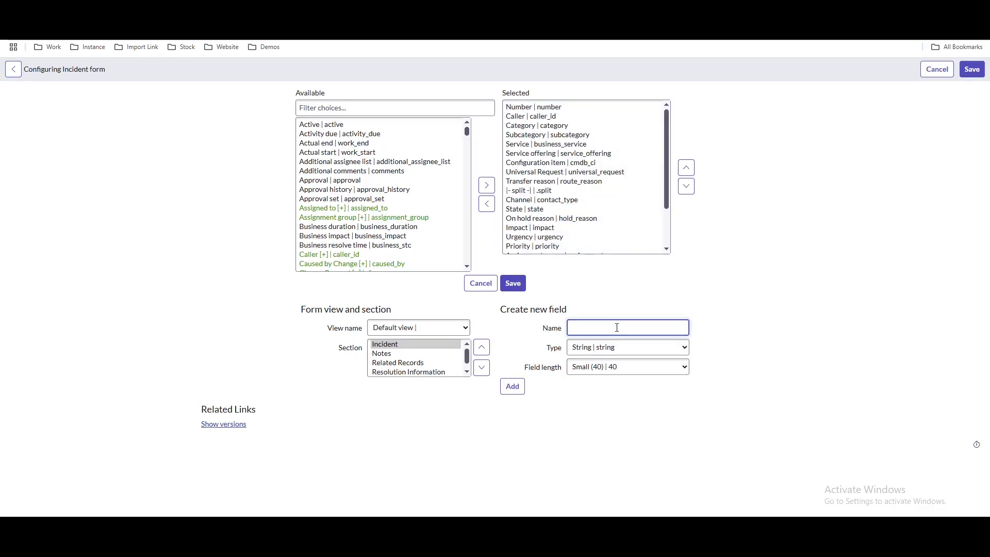
type("Customer Impact")
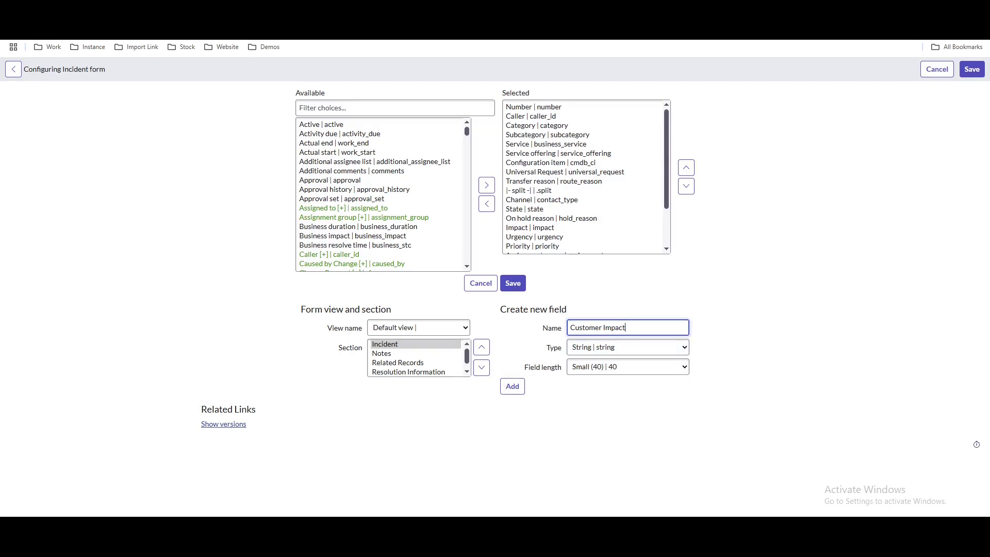
key("alt+Tab")
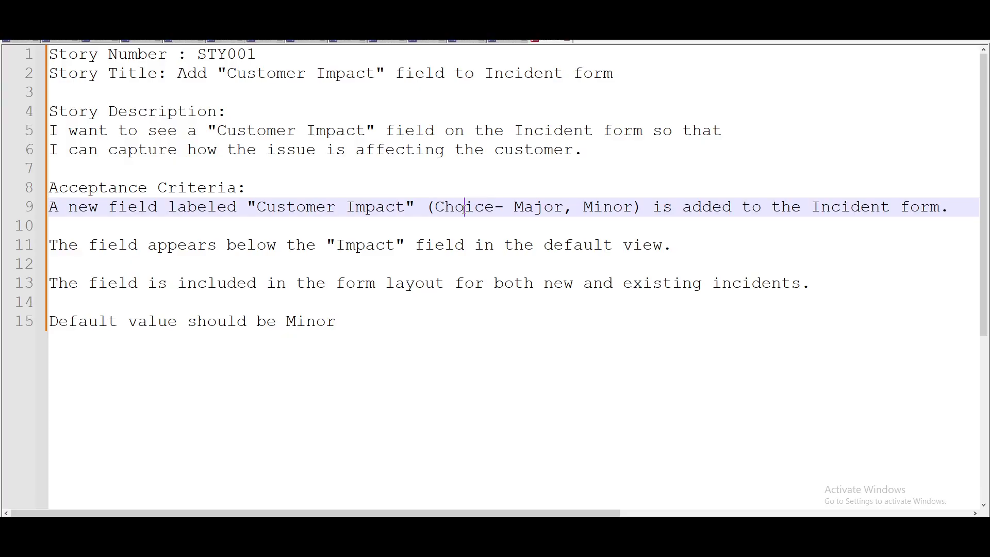
double_click(463, 207)
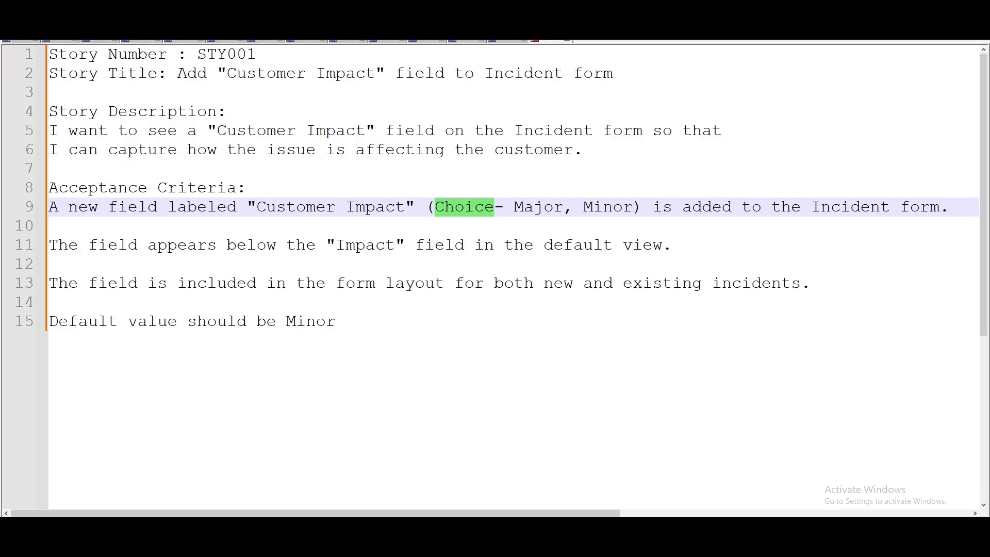
key("alt+Tab")
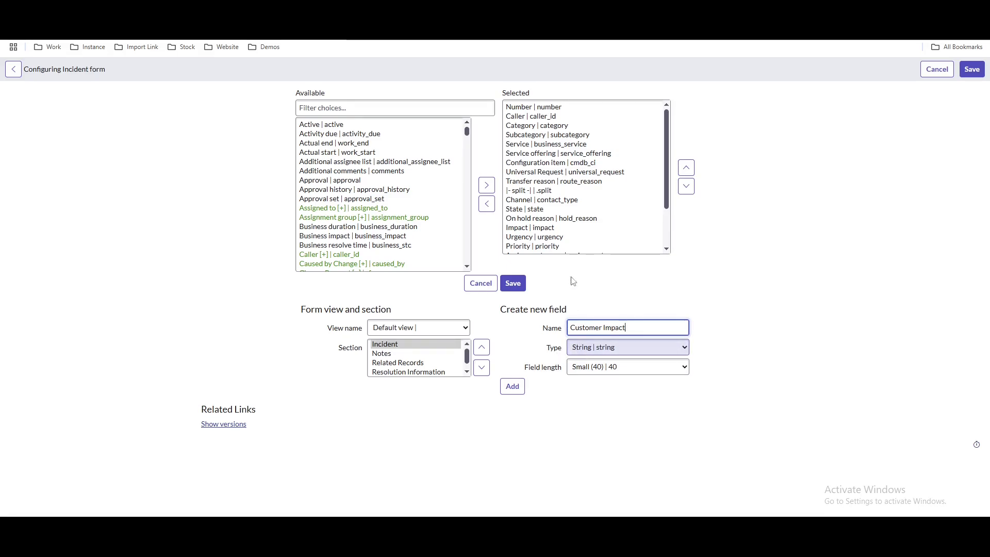
scroll(583, 191, "down", 3)
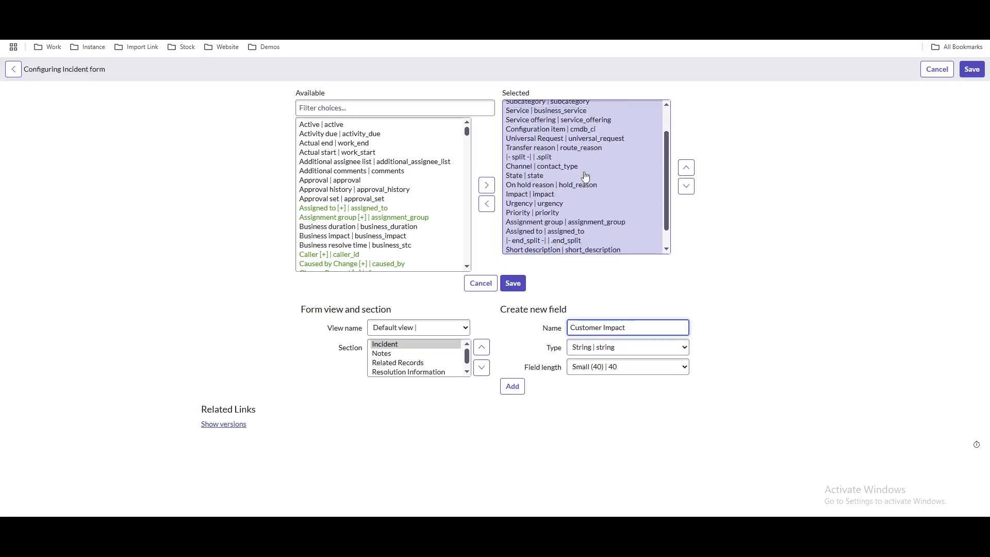
left_click(512, 387)
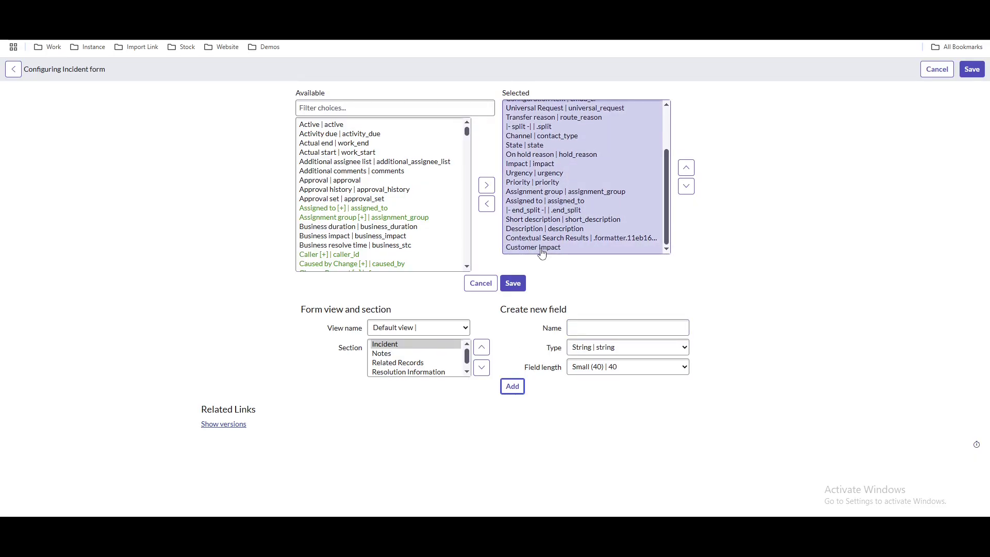
Step: Move Customer Impact directly below Priority in the selected fields and save the Incident form layout
left_click(541, 248)
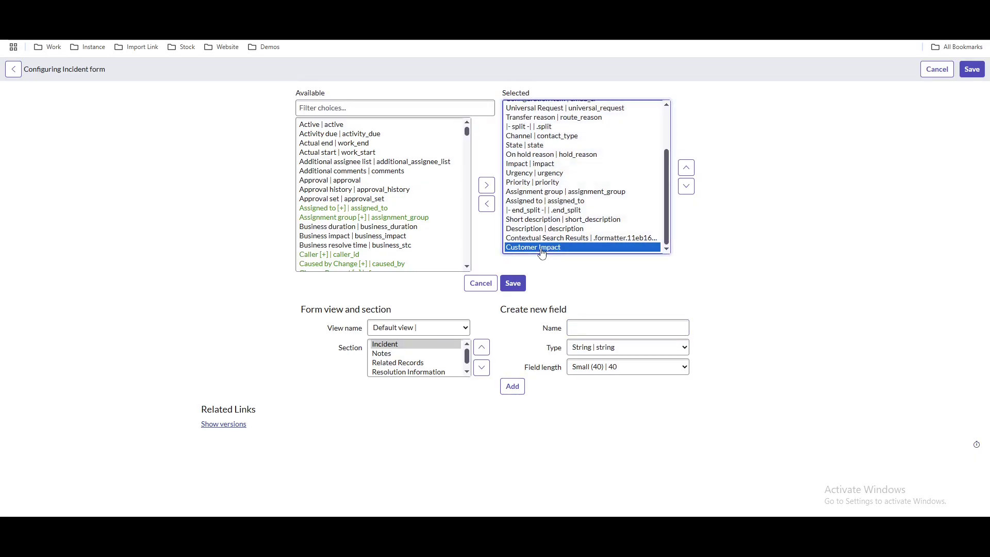
left_click(685, 166)
left_click(684, 167)
left_click(685, 167)
left_click(685, 166)
left_click(685, 167)
left_click(685, 167)
left_click(685, 167)
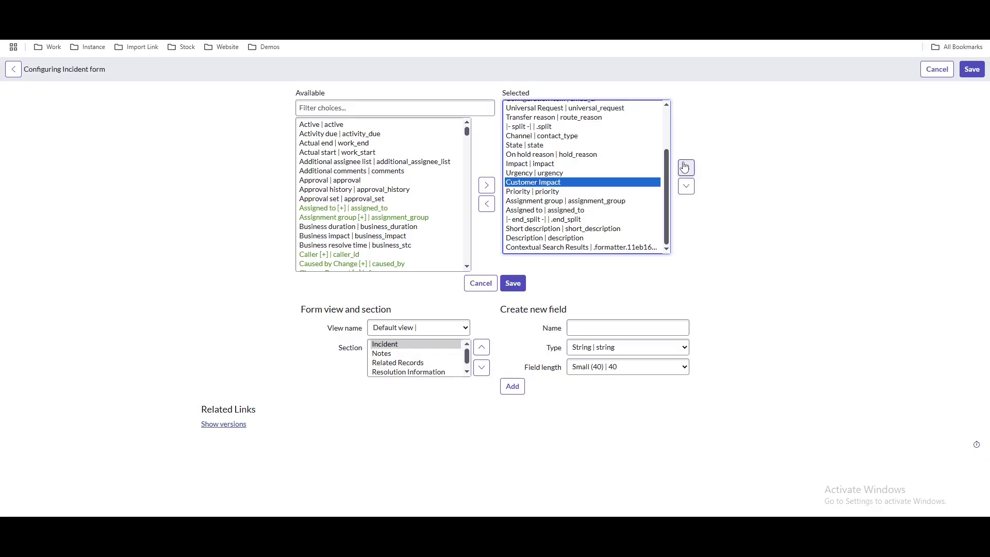
left_click(685, 166)
left_click(685, 167)
scroll(590, 174, "up", 2)
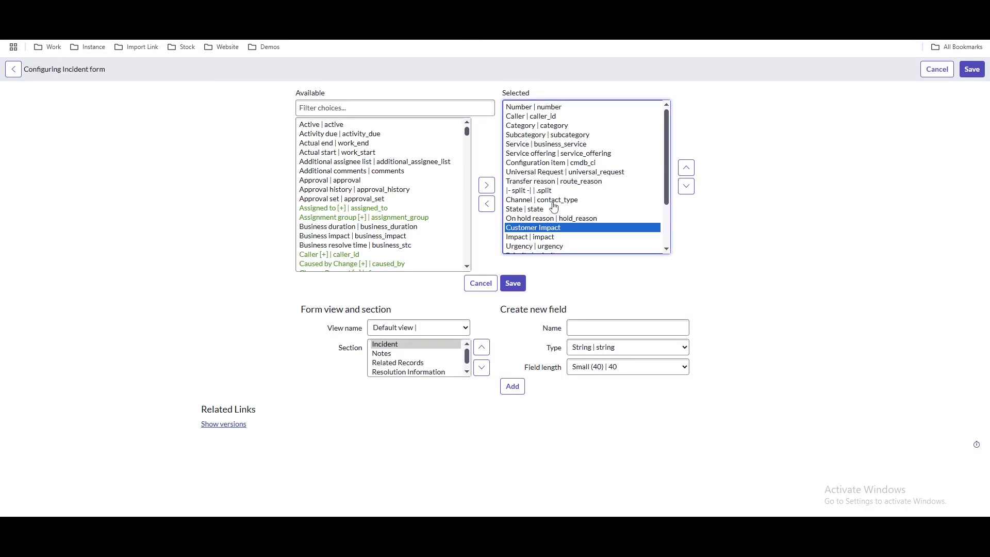
scroll(554, 206, "down", 1)
left_click(686, 187)
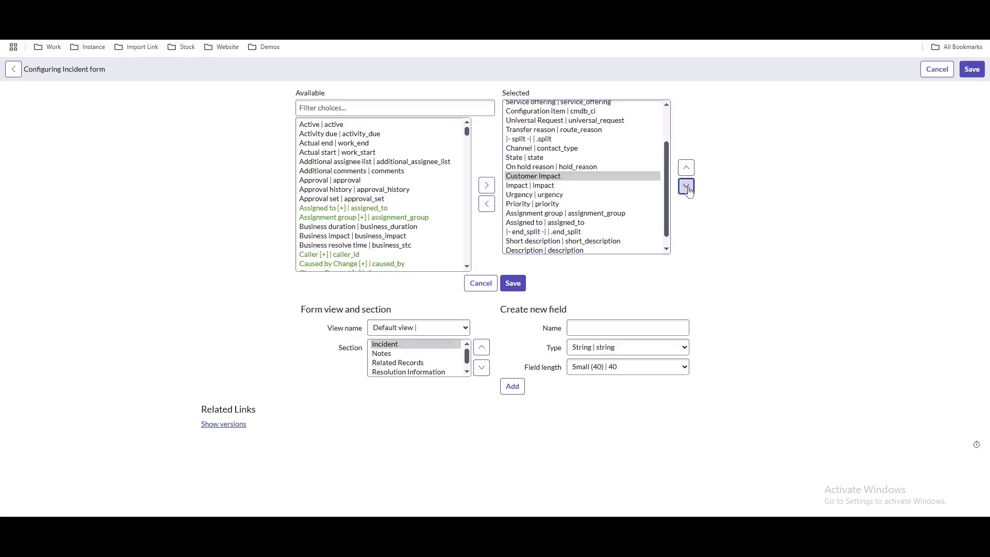
left_click(686, 187)
left_click(686, 187)
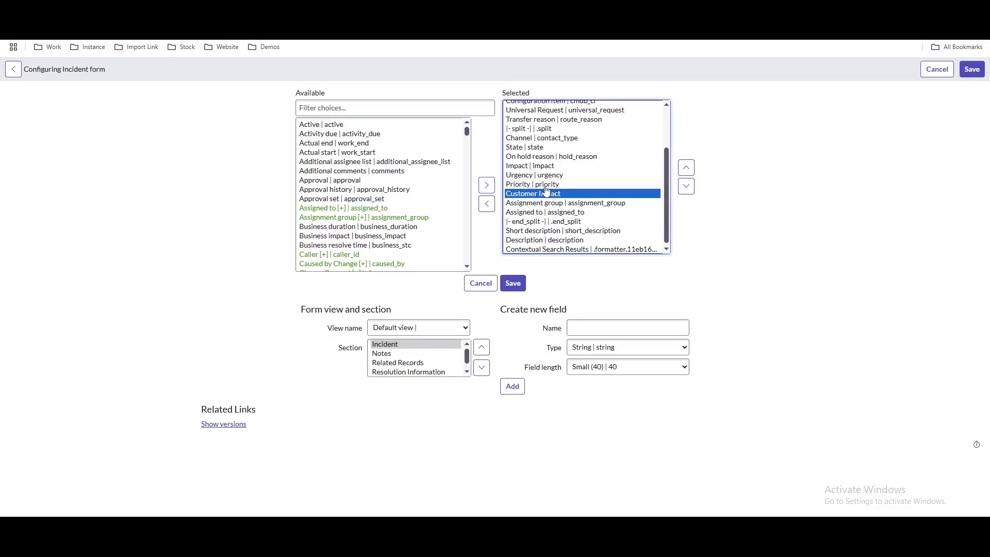
left_click(514, 283)
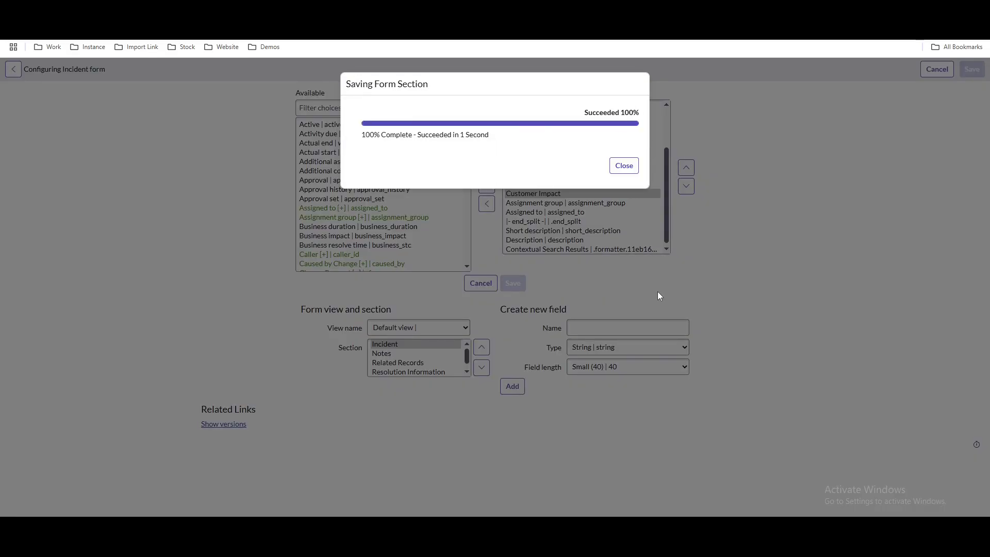
left_click(620, 168)
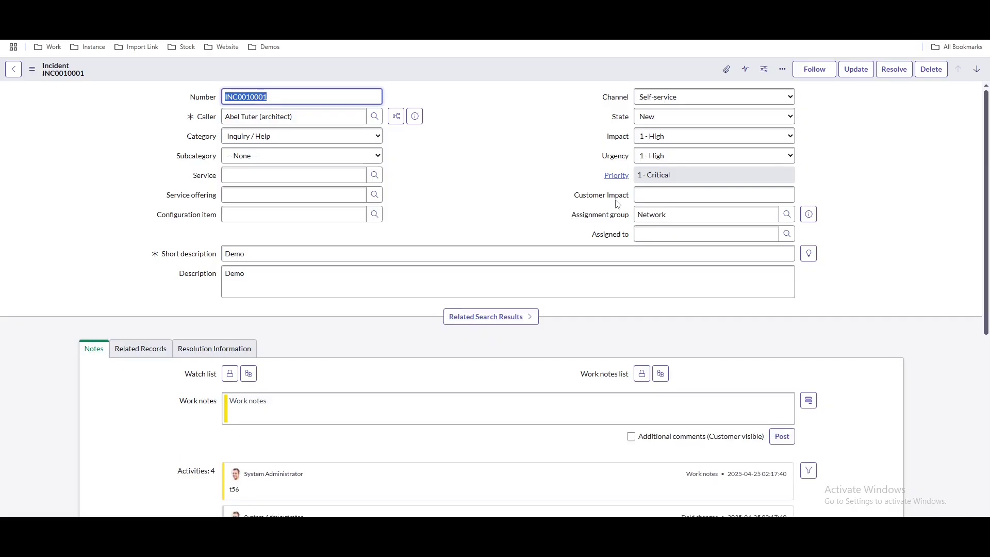
Step: Check the Customer Impact field on the incident, and refresh the STY001_RK customer updates to review the types of records captured
left_click(650, 195)
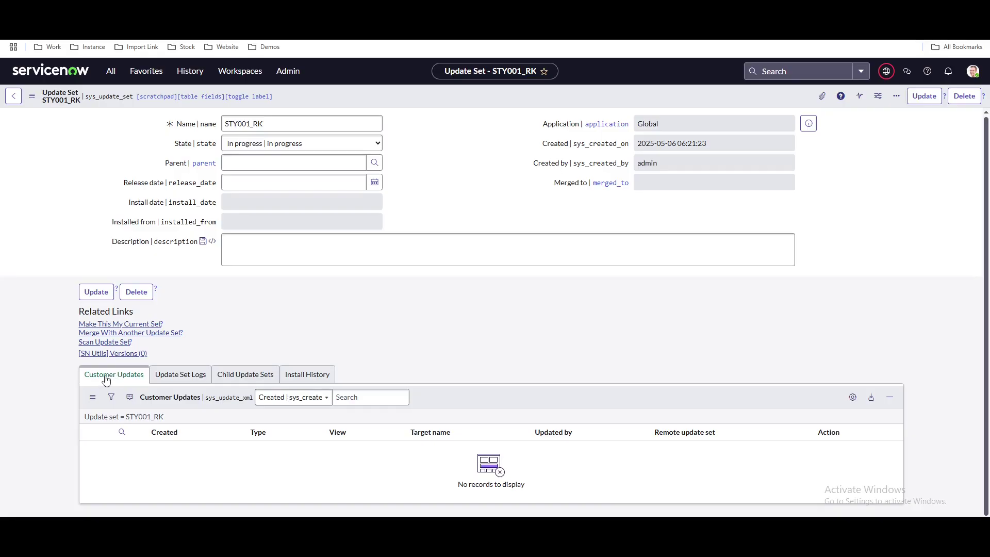
left_click(127, 422)
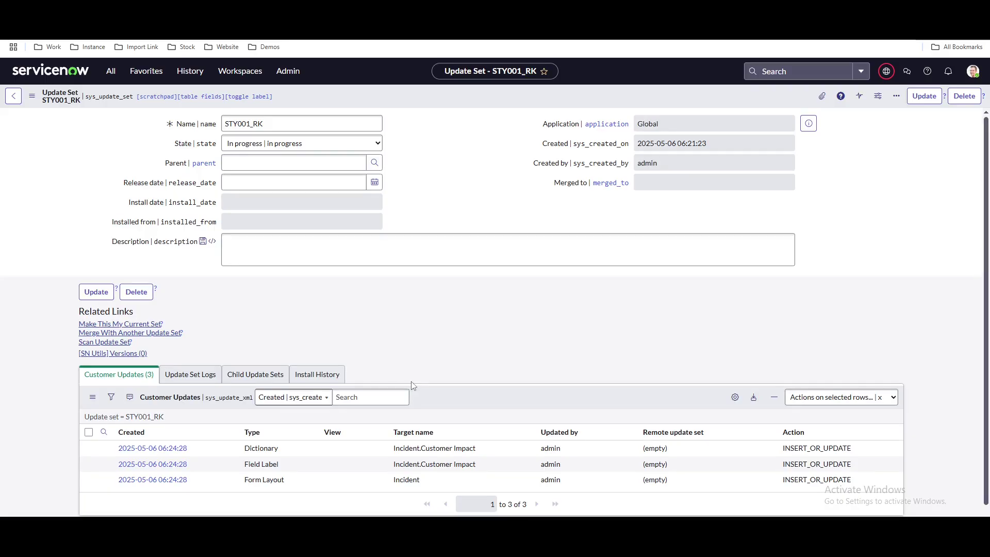
scroll(412, 385, "down", 1)
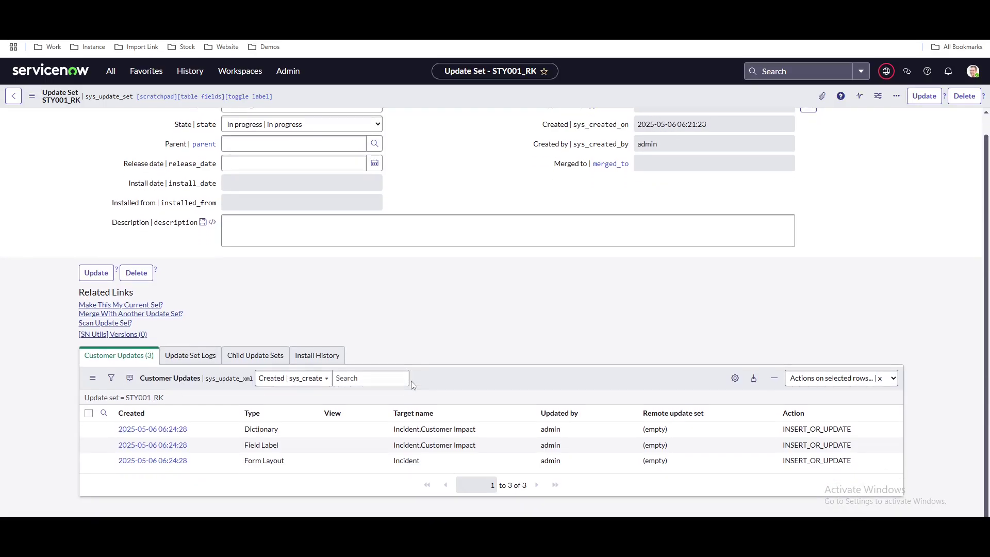
left_click_drag(284, 430, 246, 460)
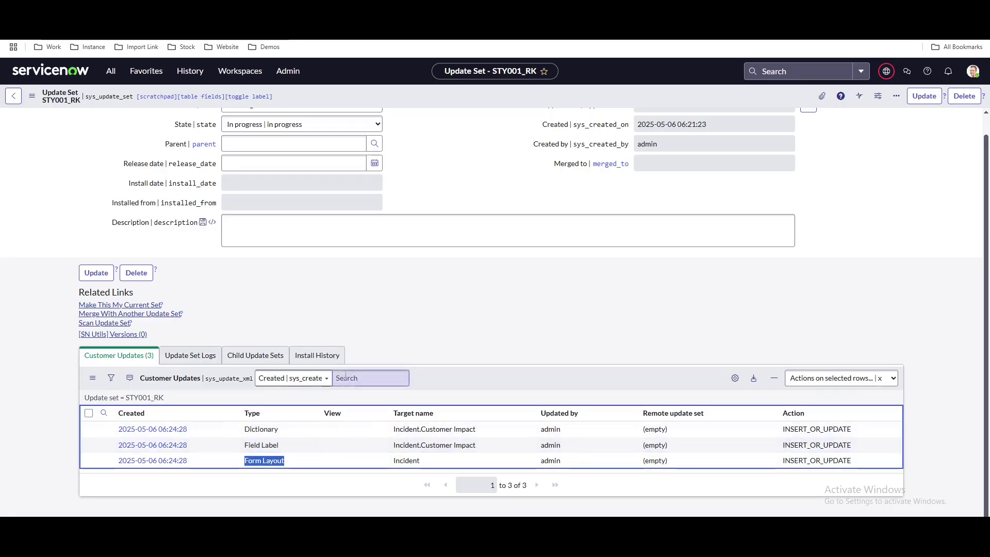
key("ctrl+Tab")
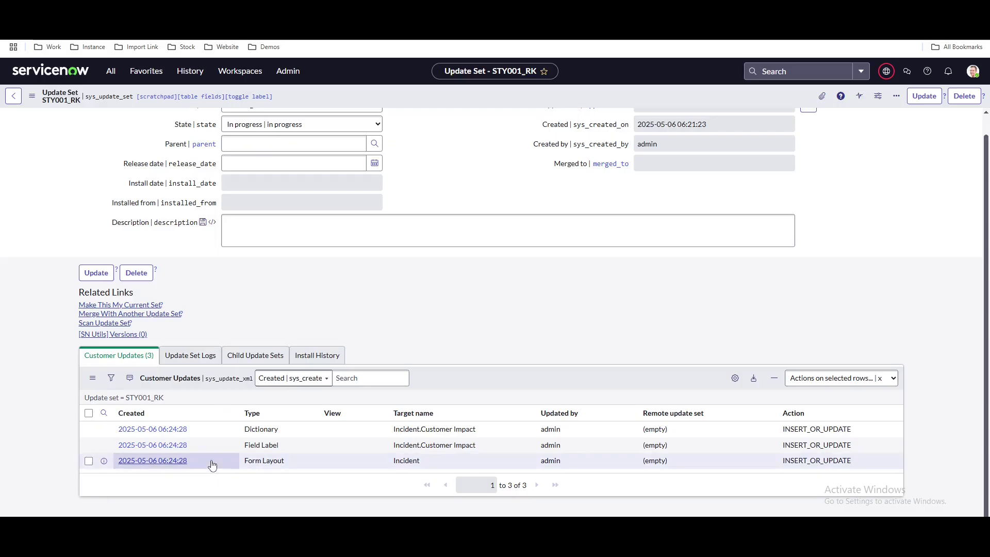
left_click(258, 464)
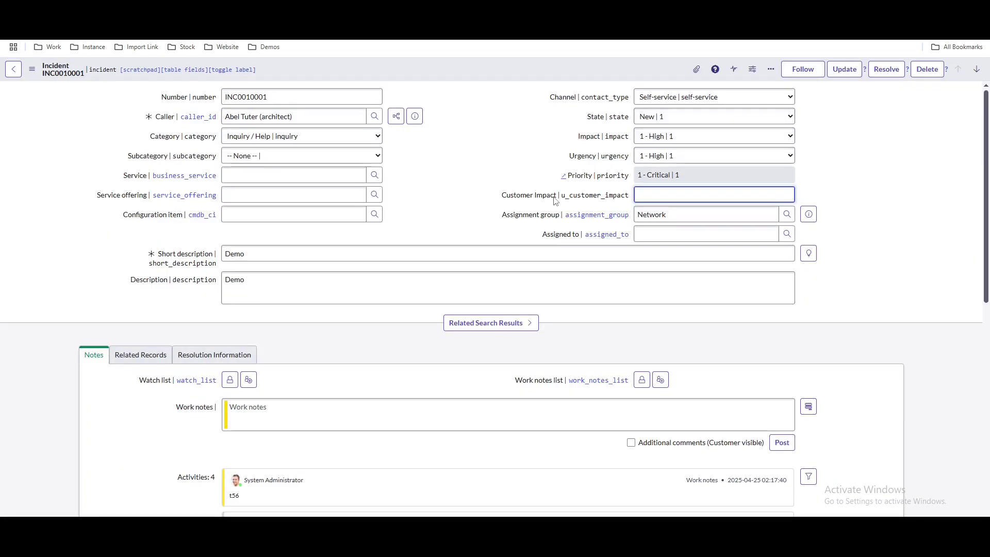
Step: Open the dictionary entry of the Customer Impact field, change its type to Choice, and save the entry
right_click(555, 198)
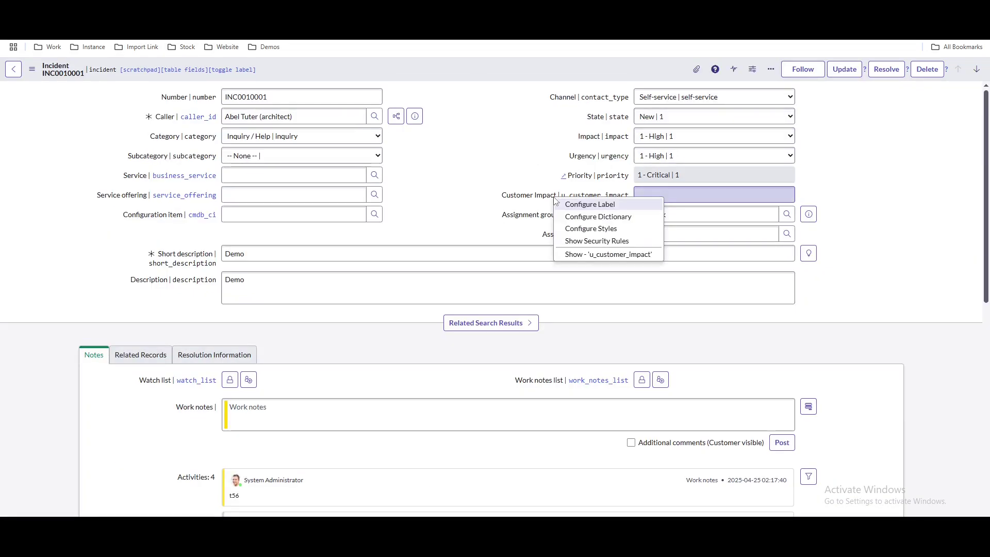
left_click(583, 217)
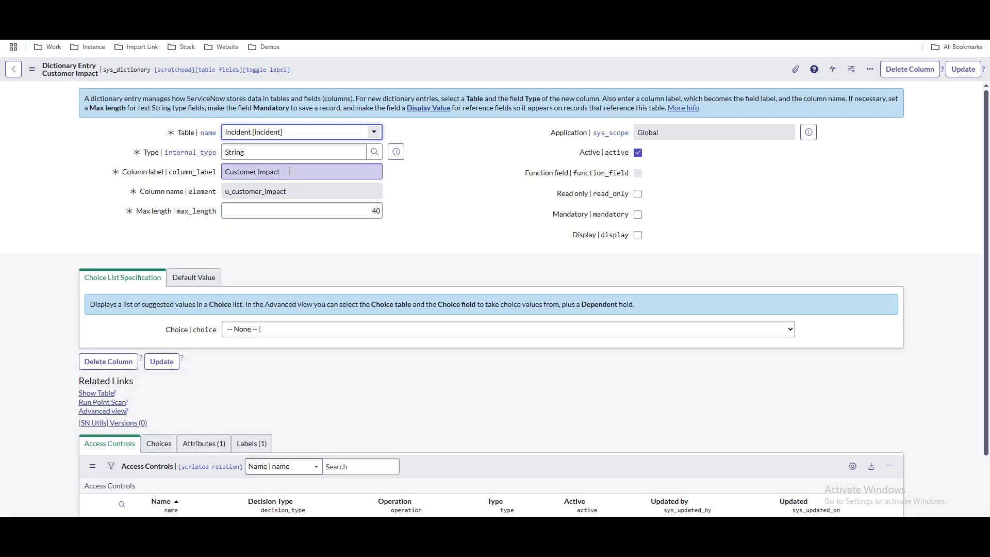
double_click(241, 152)
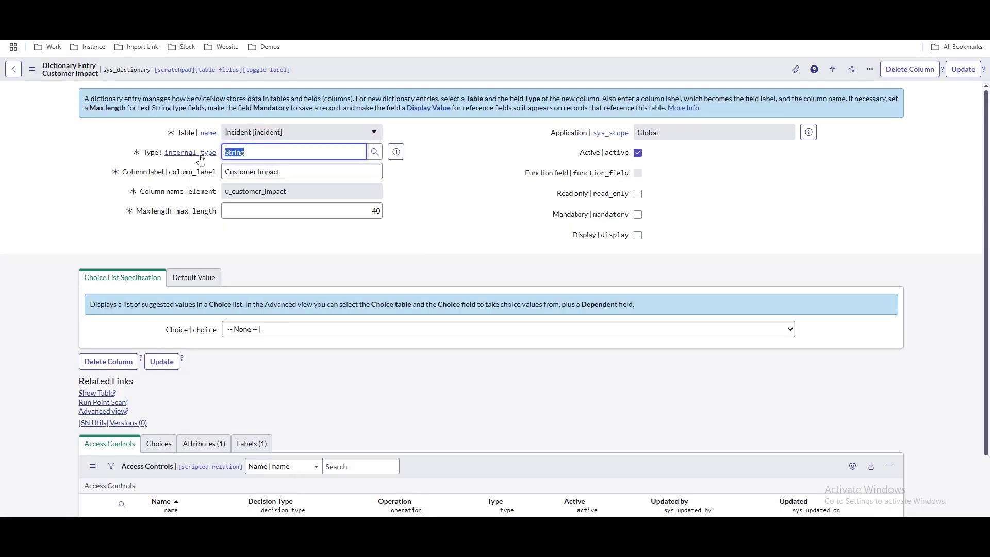
key("BackSpace")
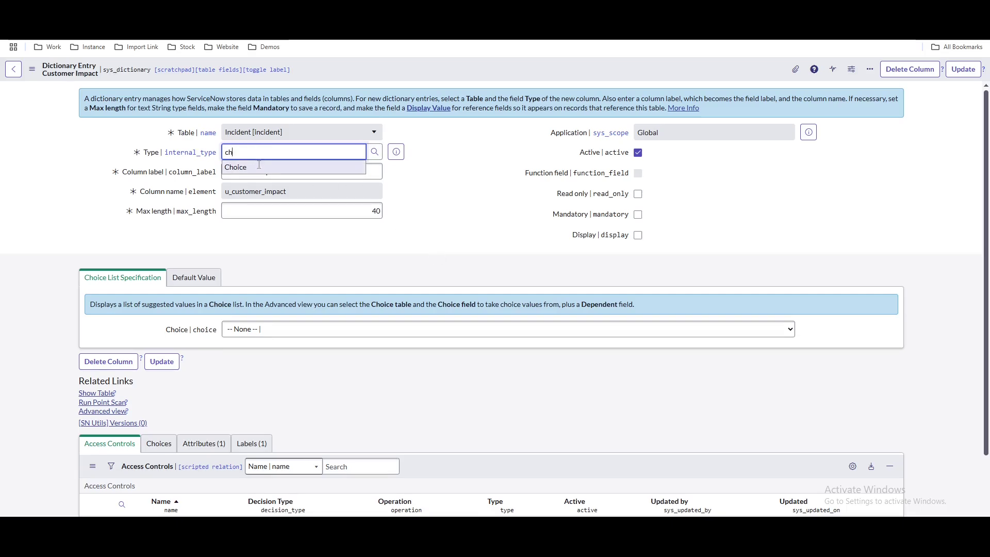
left_click(259, 167)
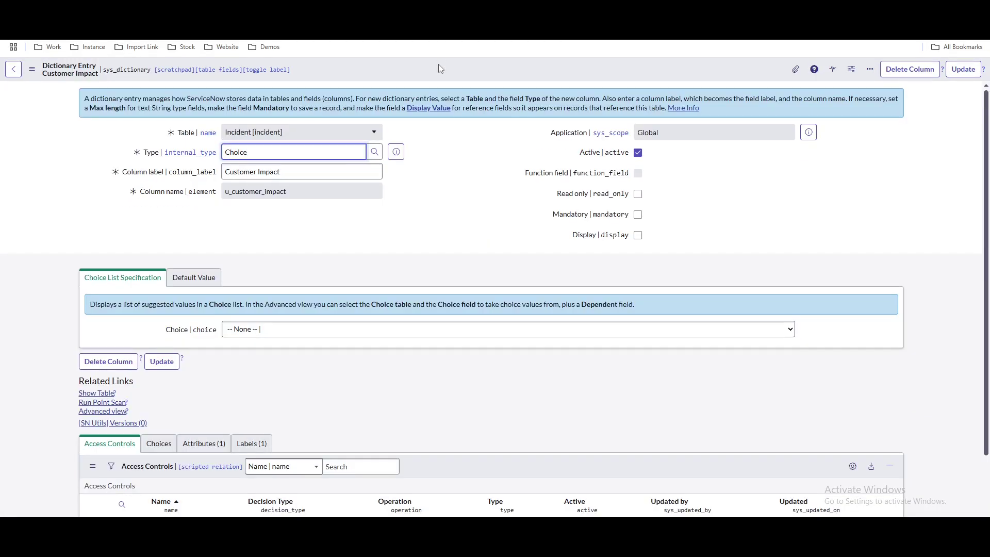
right_click(439, 68)
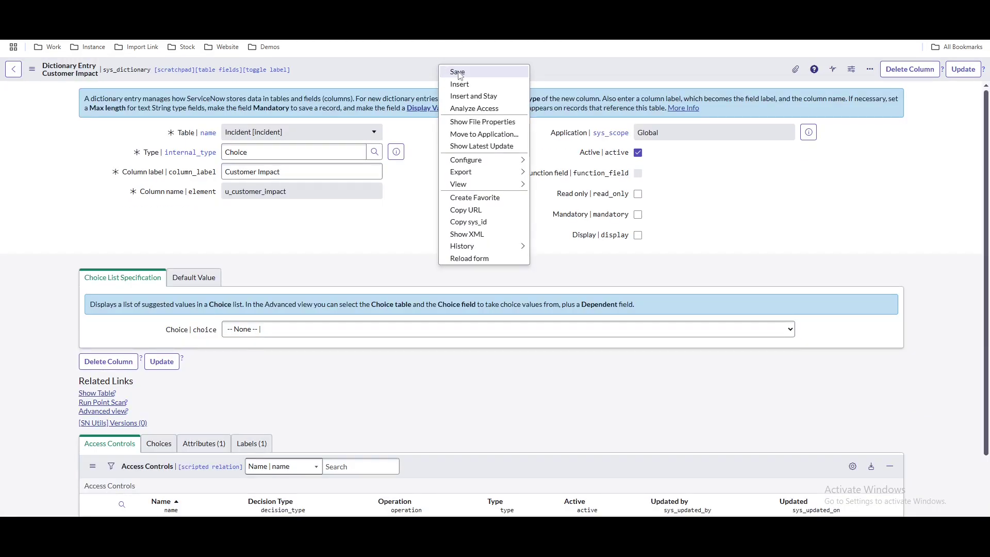
left_click(461, 74)
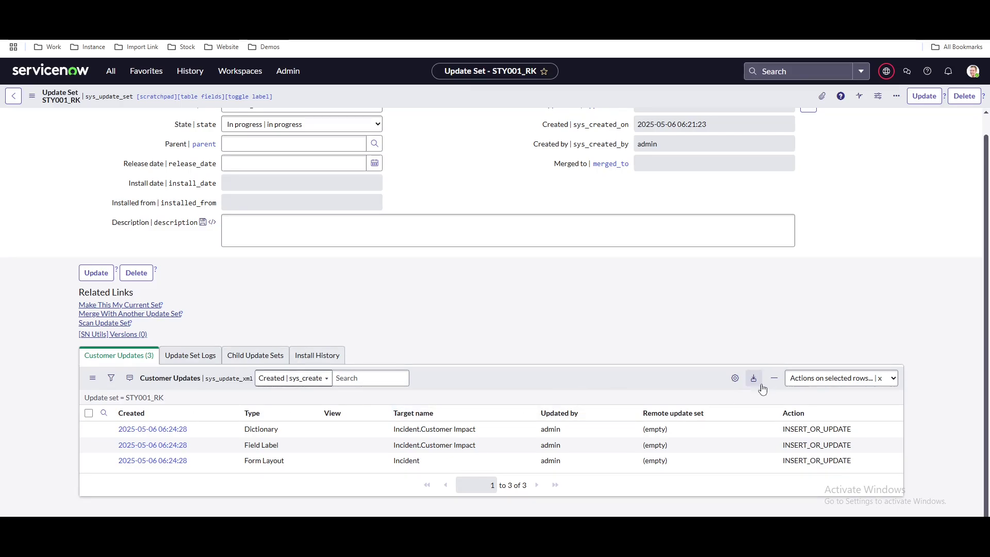
Step: Add the Updated column directly after Created in the STY001_RK update set's Customer Updates list
left_click(736, 379)
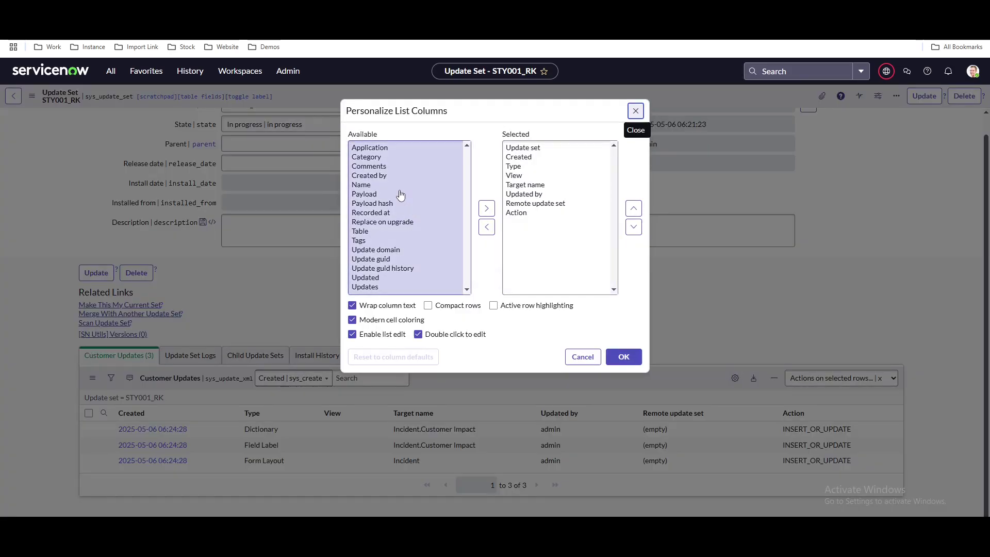
left_click(394, 177)
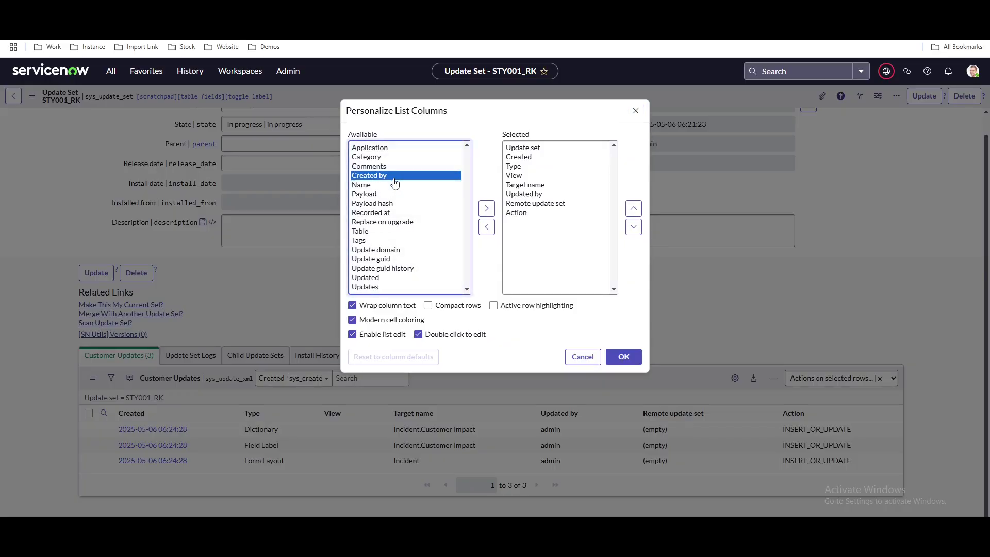
key("u")
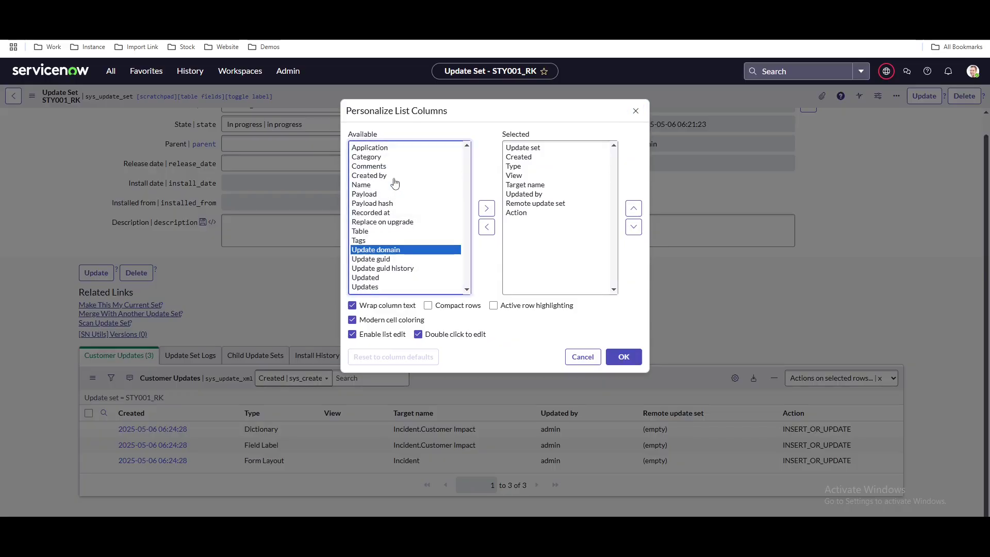
double_click(369, 277)
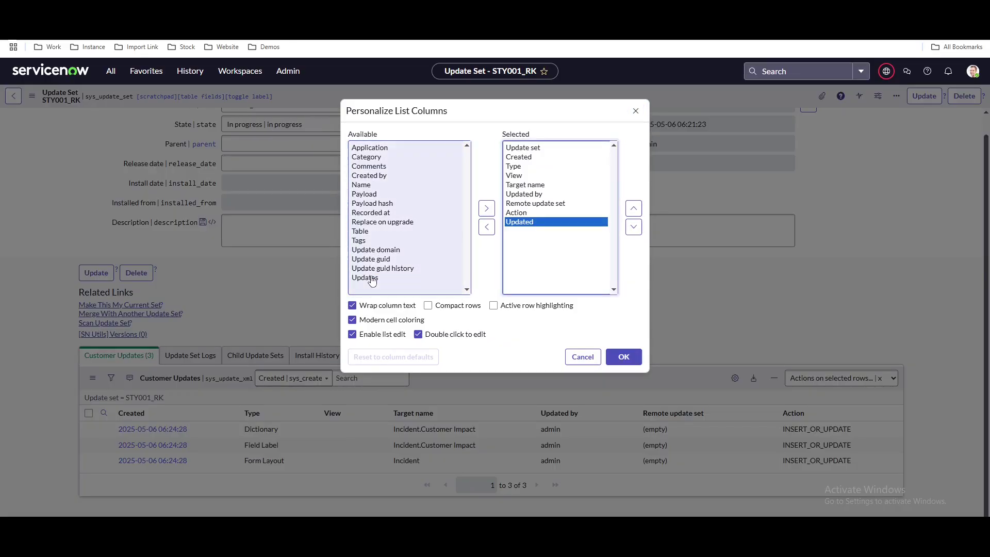
left_click(634, 208)
left_click(634, 208)
left_click(634, 208)
left_click(634, 209)
left_click(634, 208)
left_click(634, 208)
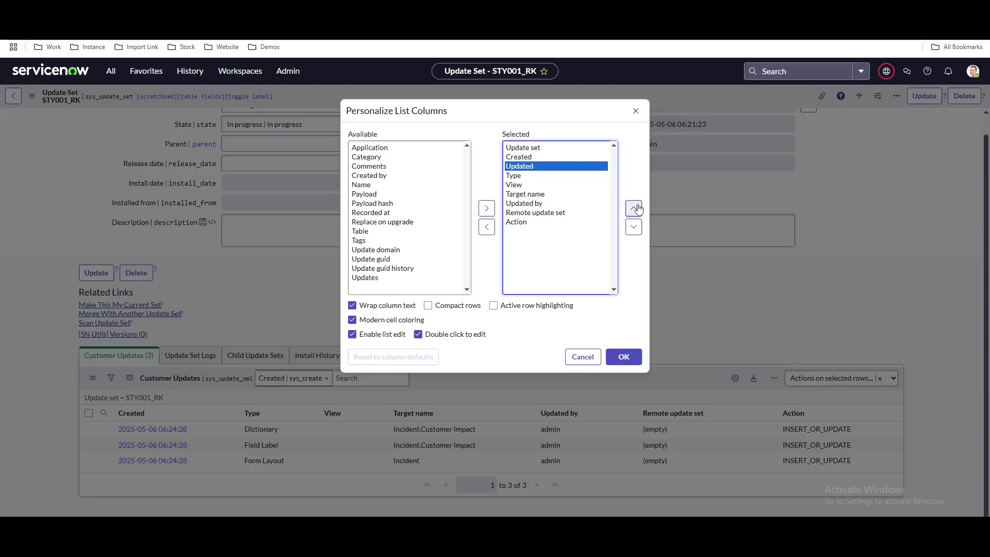
left_click(624, 357)
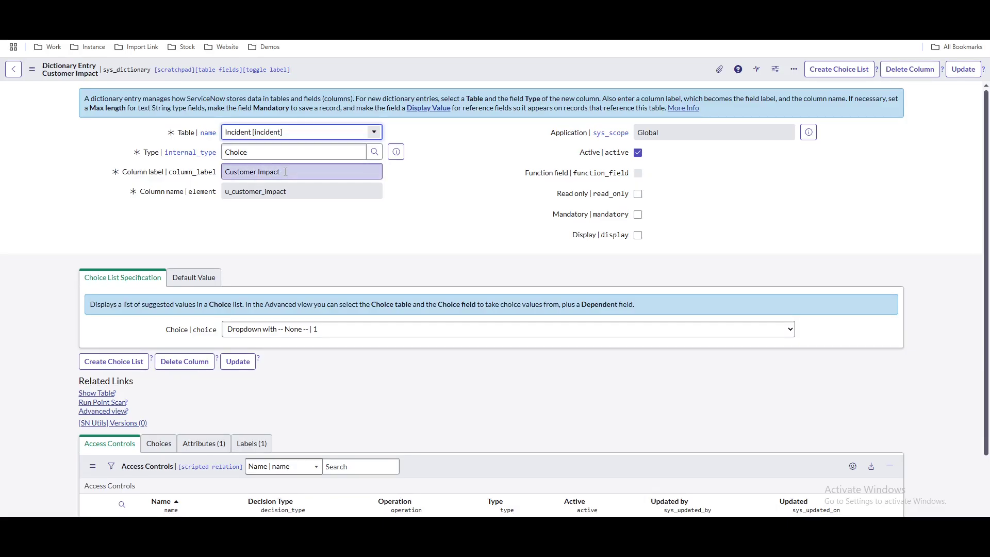
Step: Change the column label of the Customer Impact dictionary entry to "Customer Impac" and save it
left_click(285, 171)
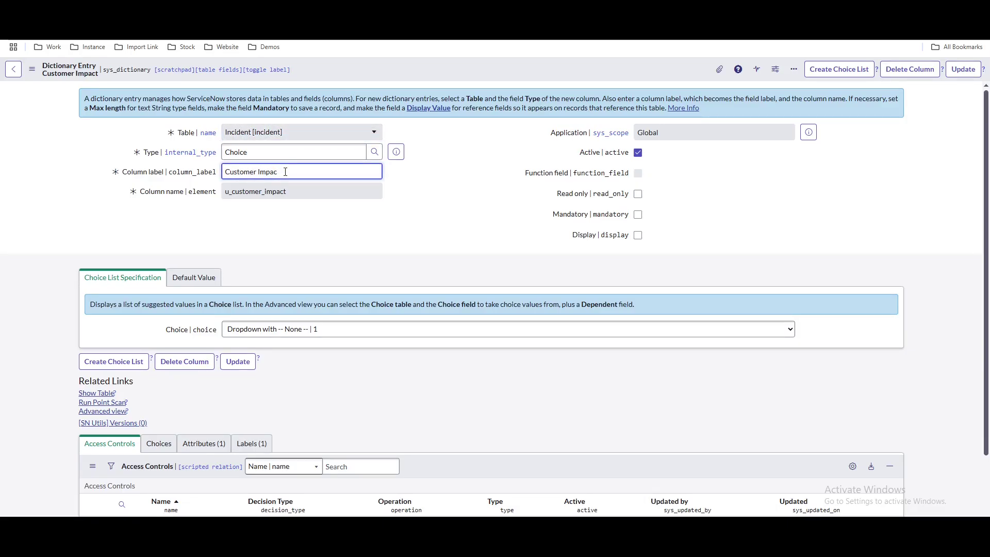
right_click(360, 80)
left_click(361, 83)
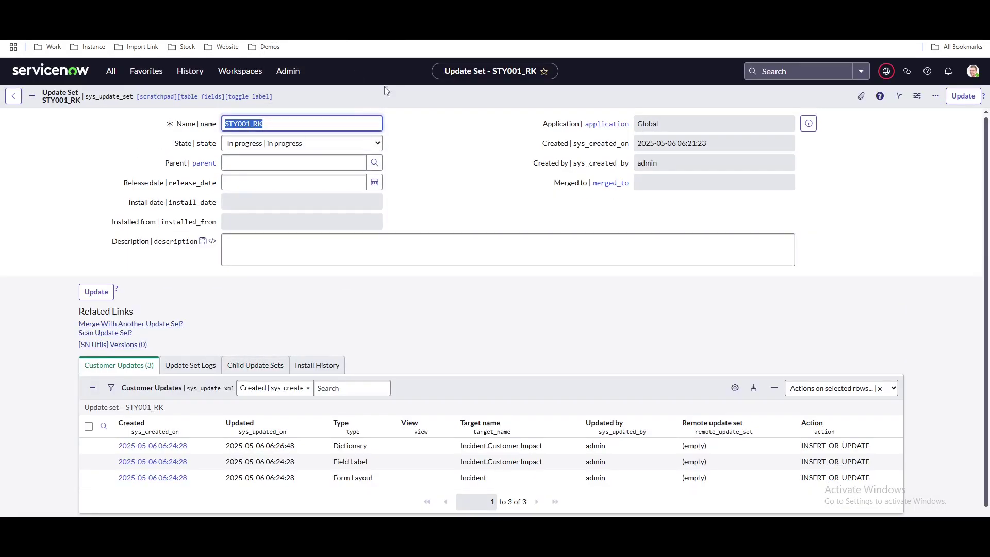
Step: Refresh the STY001_RK customer updates, check the Updated time of the Dictionary record, and view that record
left_click(137, 409)
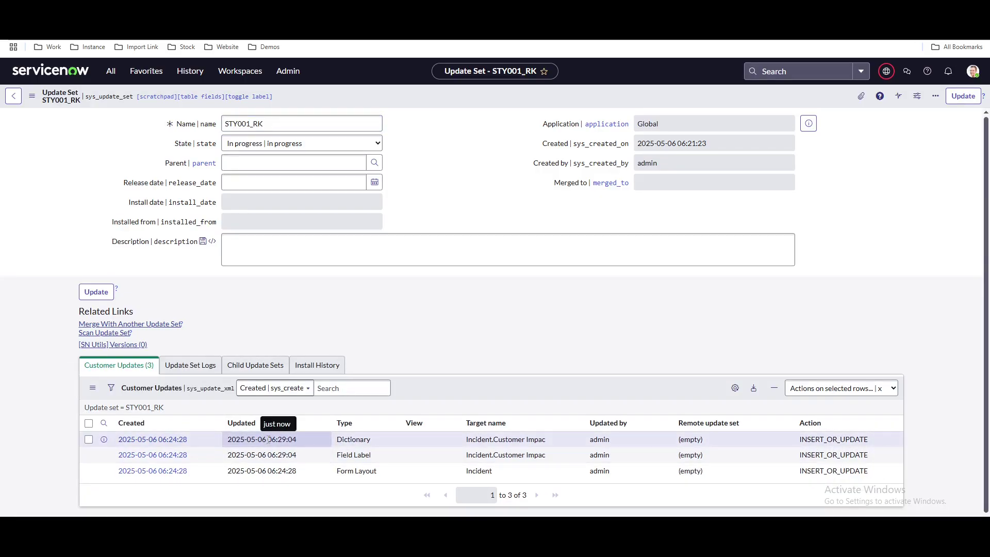
left_click(163, 443)
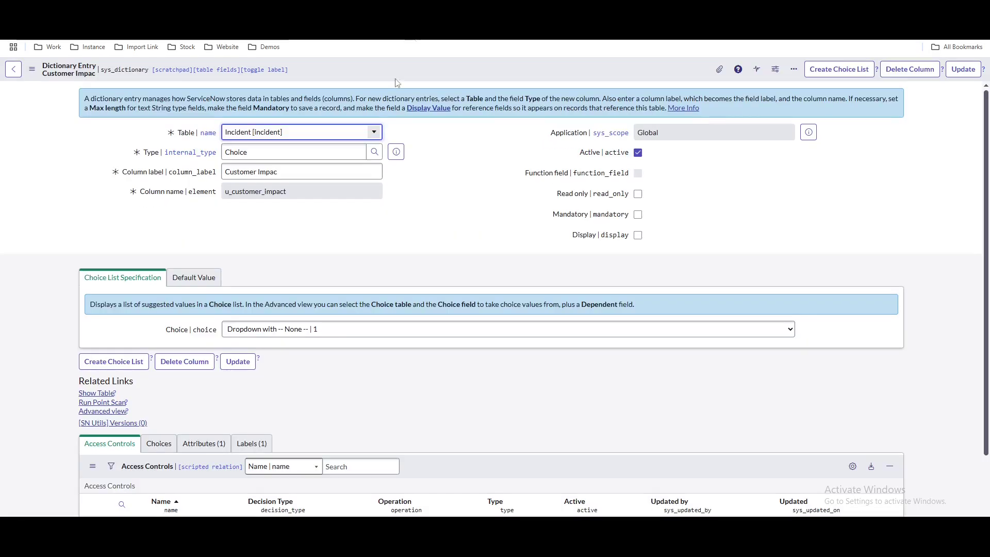
key("alt+Left")
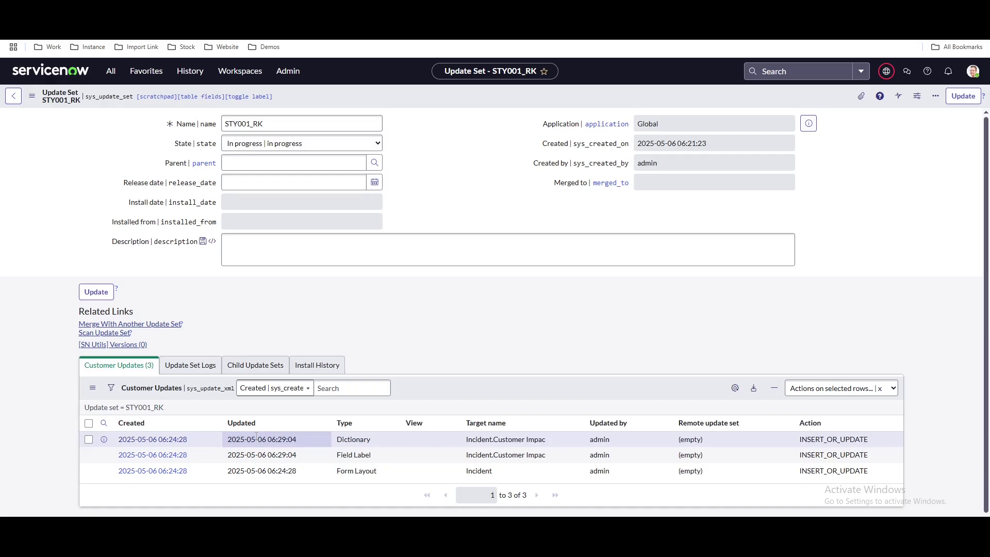
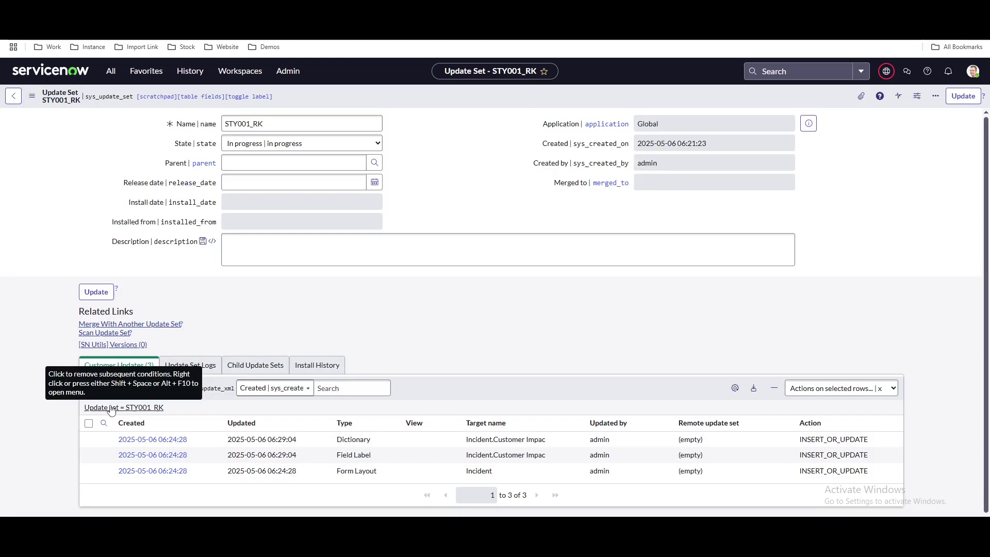
Step: Restore the dictionary entry's column label to "Customer Impact" and save it
left_click(153, 439)
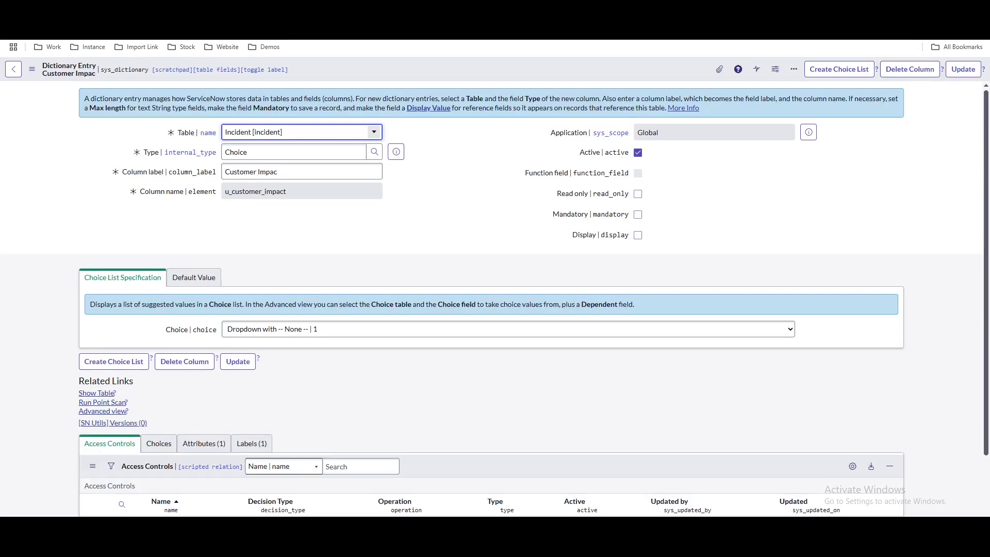
left_click(290, 174)
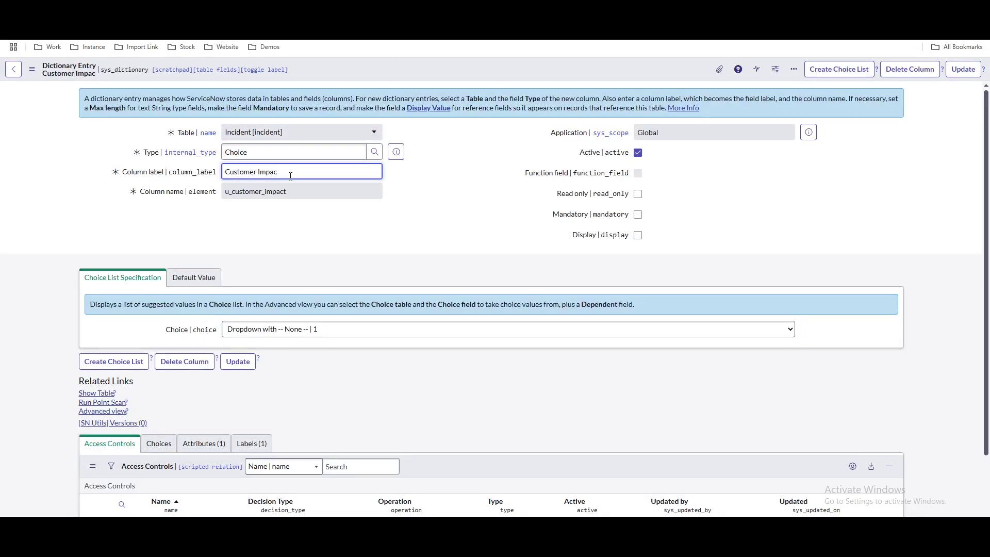
right_click(442, 73)
left_click(450, 78)
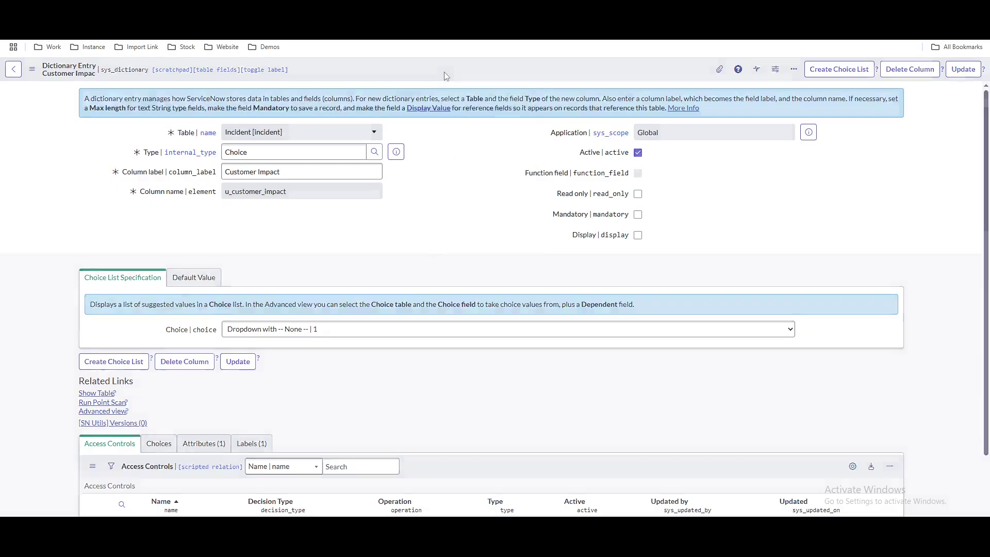
Step: Review the story's acceptance criteria, then refresh the STY001_RK customer updates and check the Dictionary record's target name
key("alt+Tab")
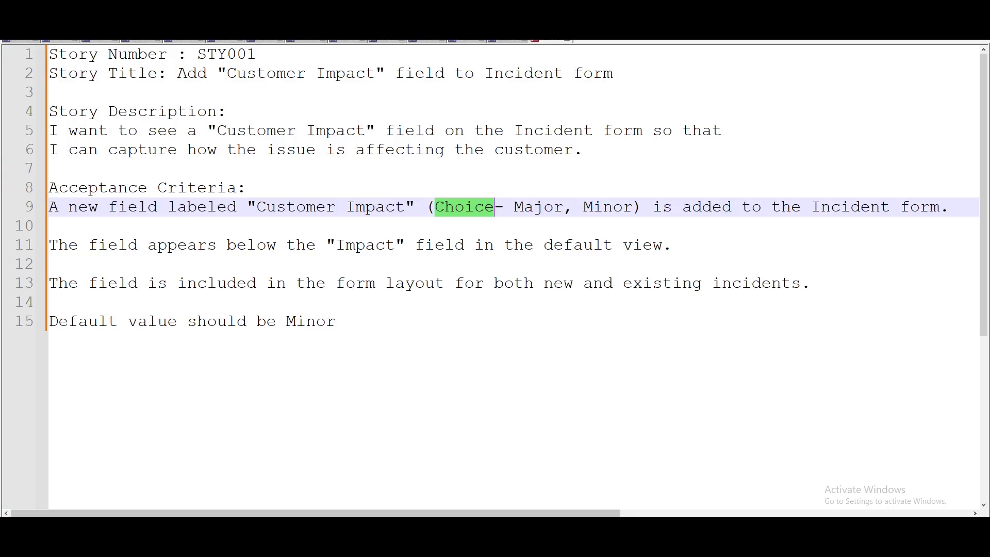
key("alt+Tab")
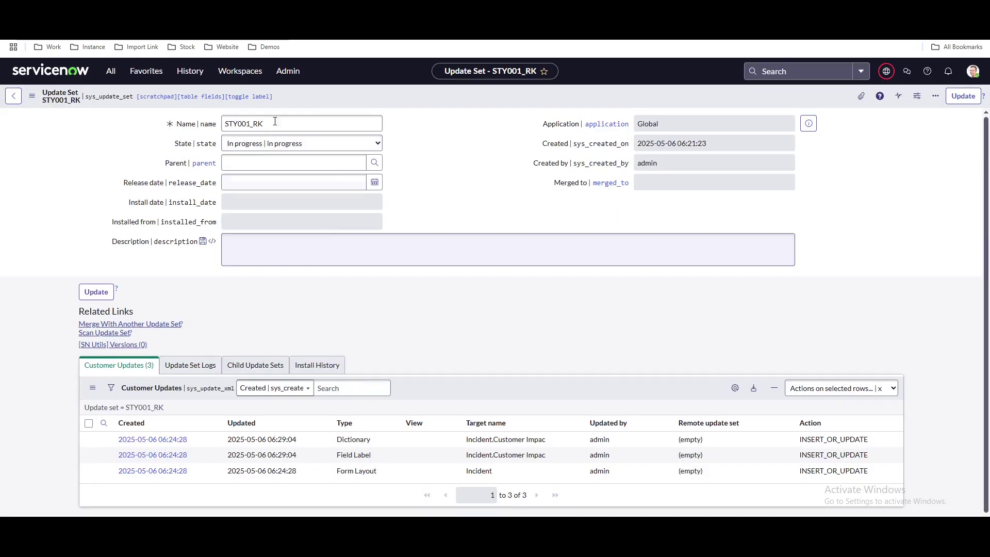
double_click(287, 124)
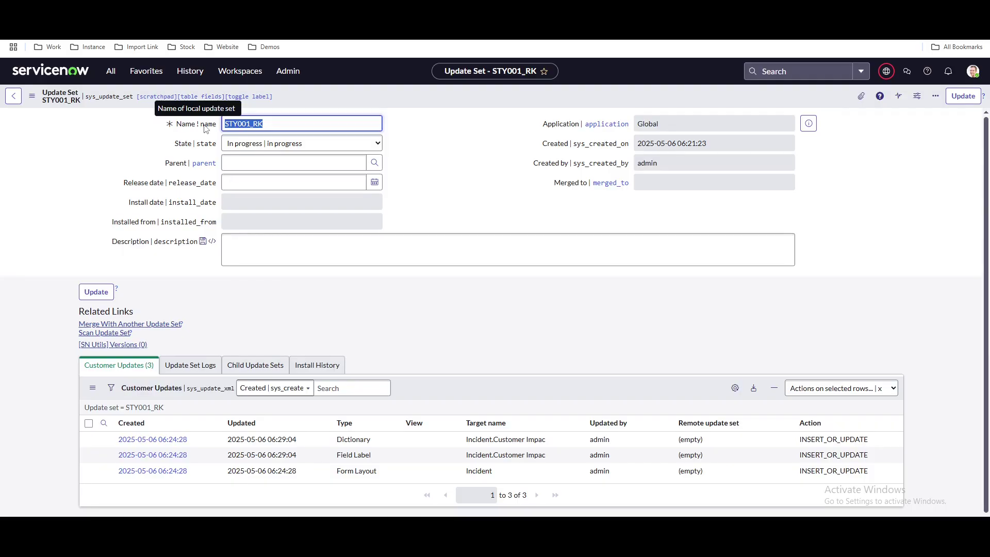
left_click(138, 412)
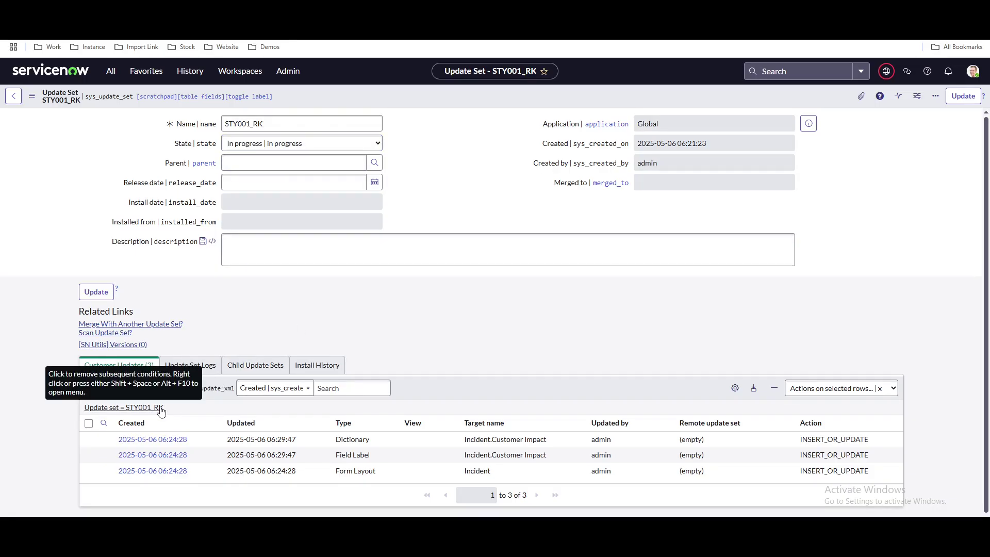
left_click(484, 439)
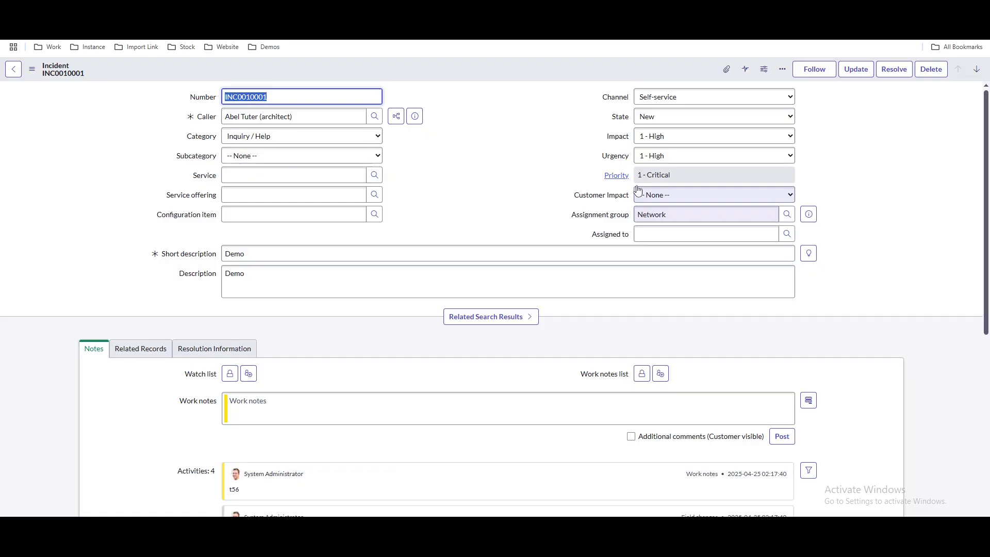
Step: Examine the available choices of Customer Impact on the incident and compare them with those of Urgency and State
left_click(655, 195)
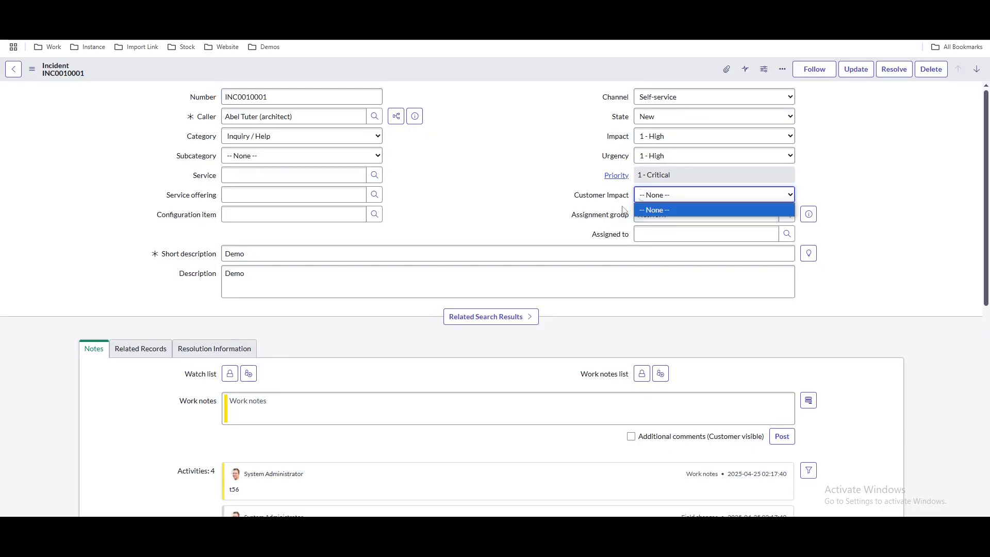
left_click(662, 156)
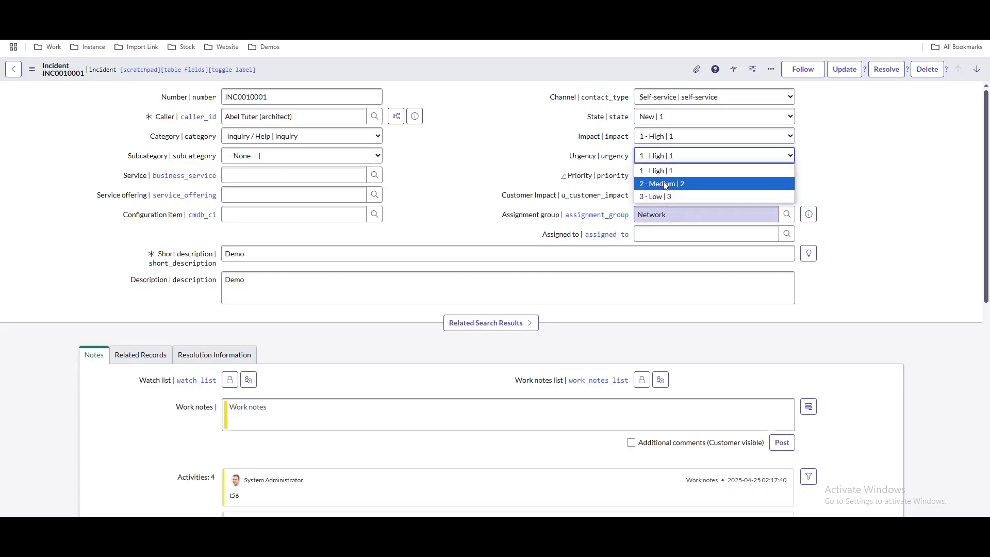
left_click(680, 116)
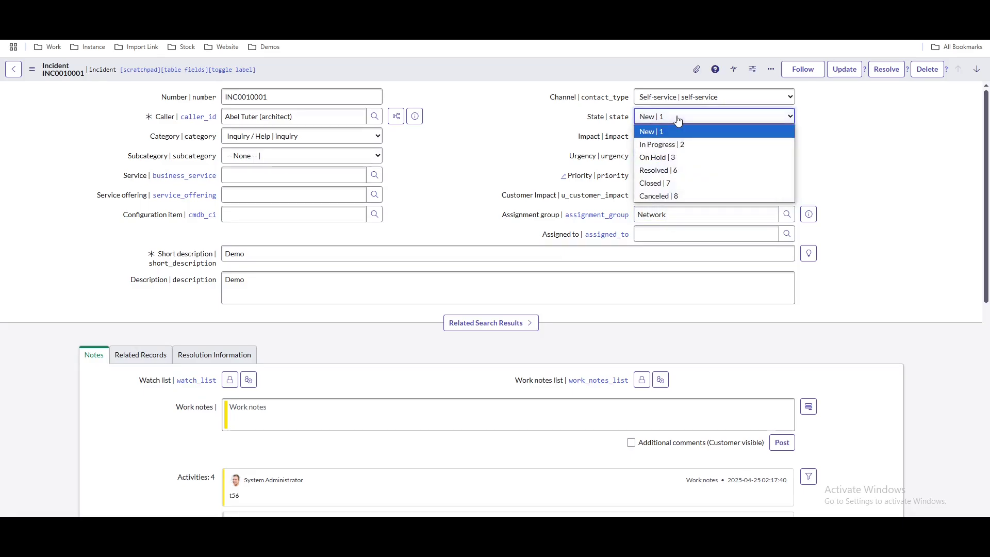
left_click(489, 156)
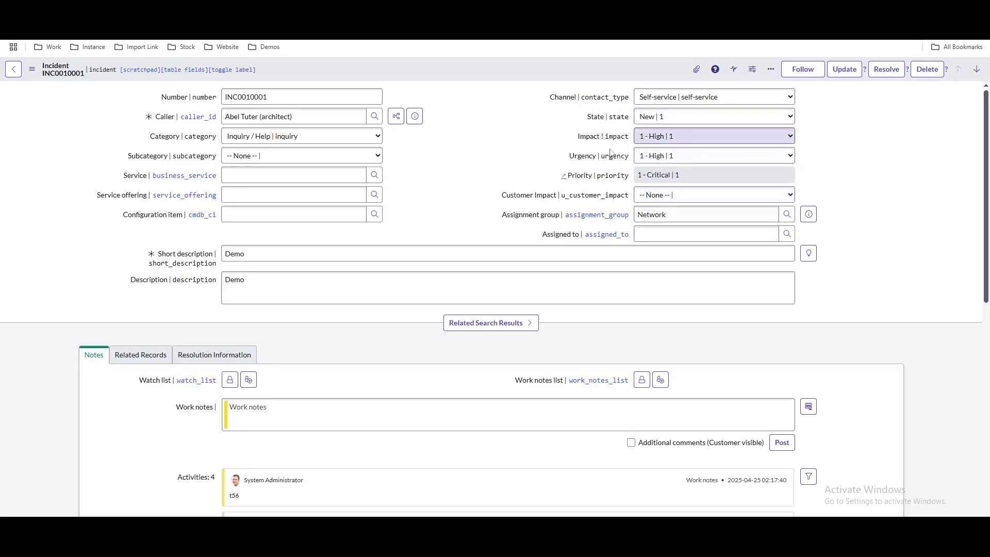
Step: Add the choice Major to the Customer Impact field on the incident, save it, and check the field's options
right_click(597, 198)
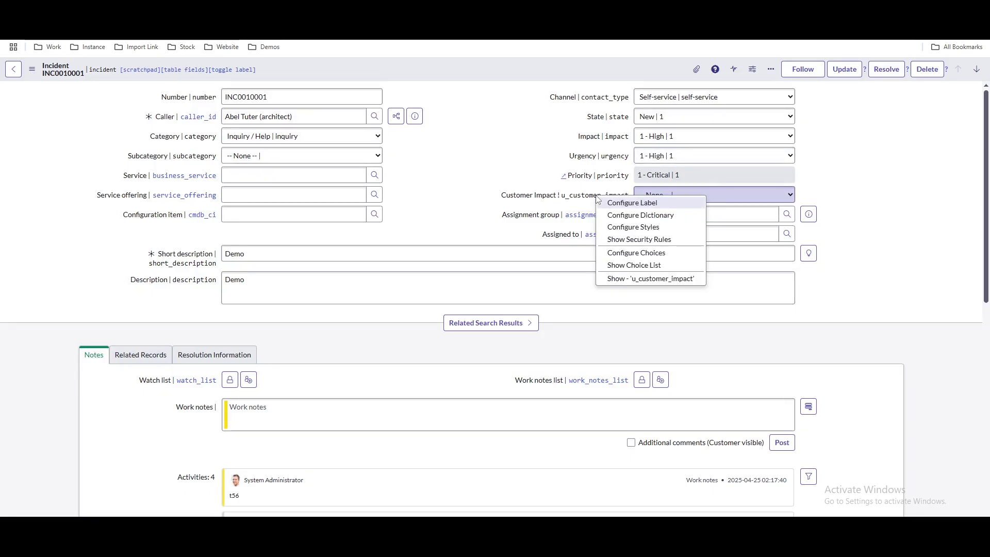
left_click(628, 252)
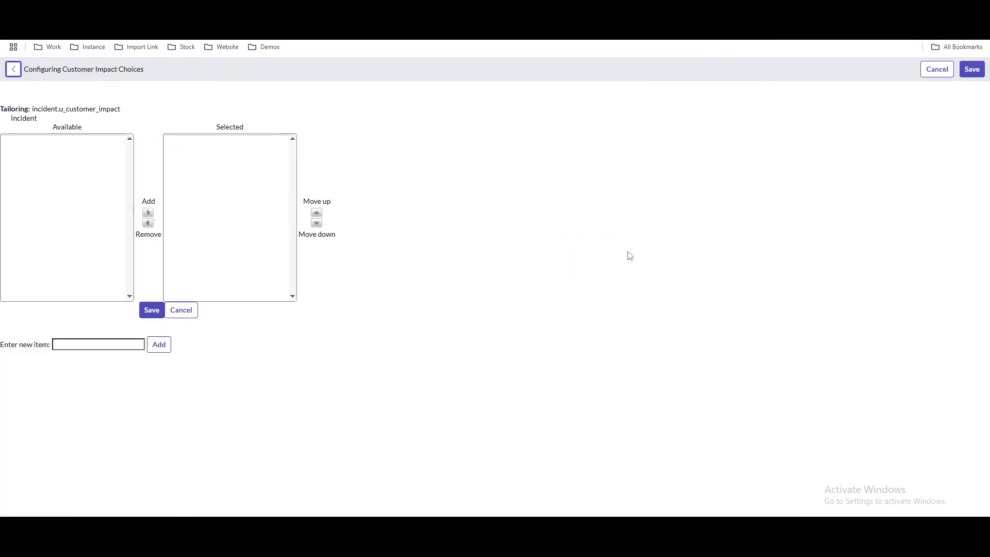
left_click(121, 344)
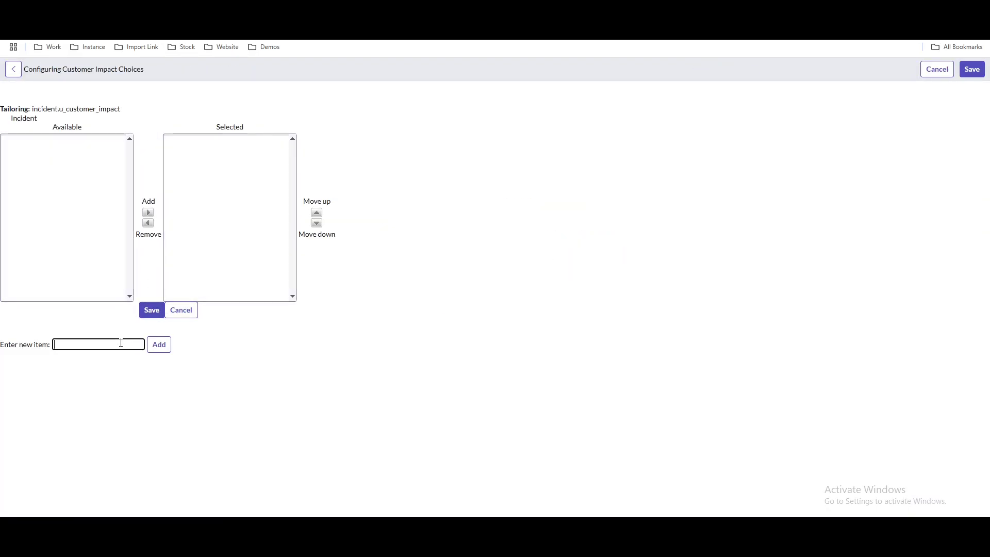
type("Major")
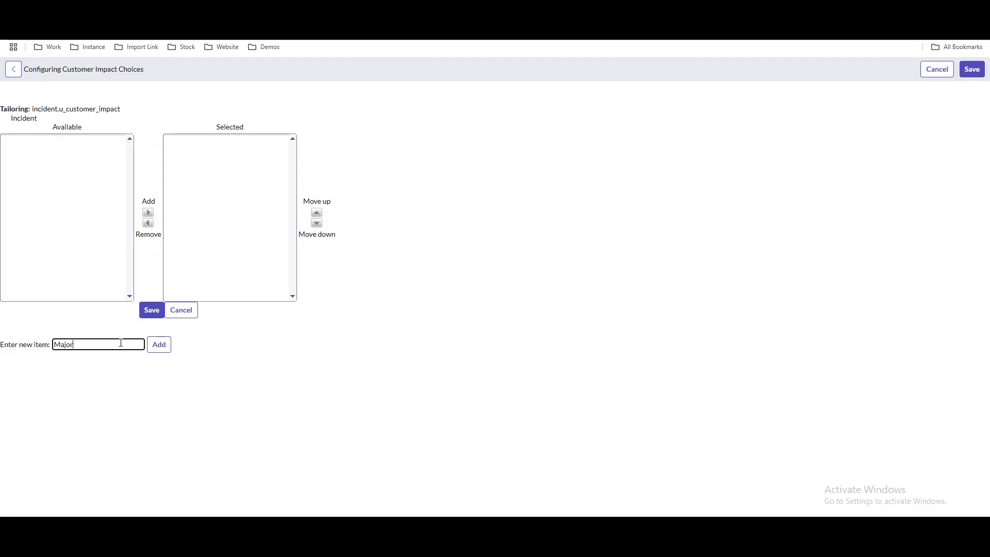
left_click(158, 345)
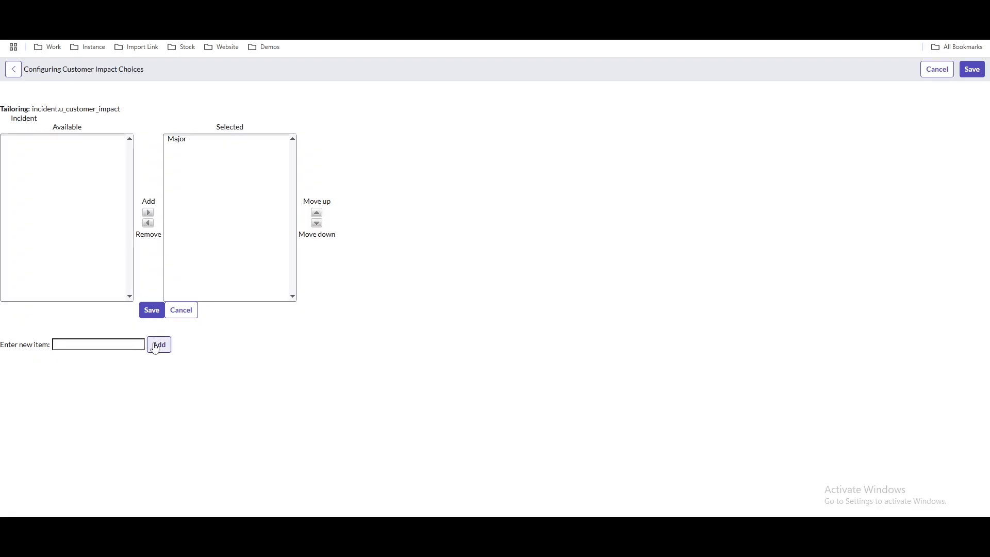
left_click(149, 312)
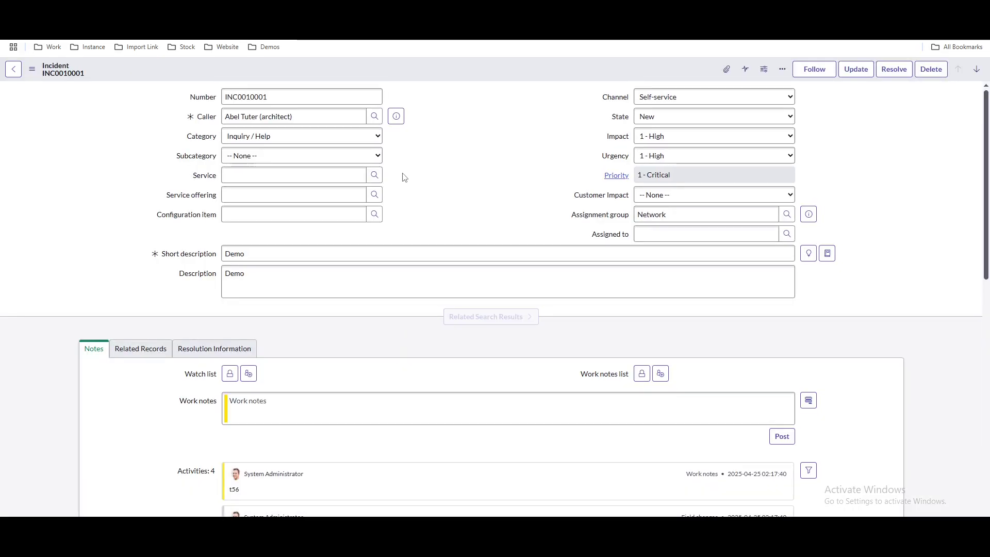
left_click(669, 195)
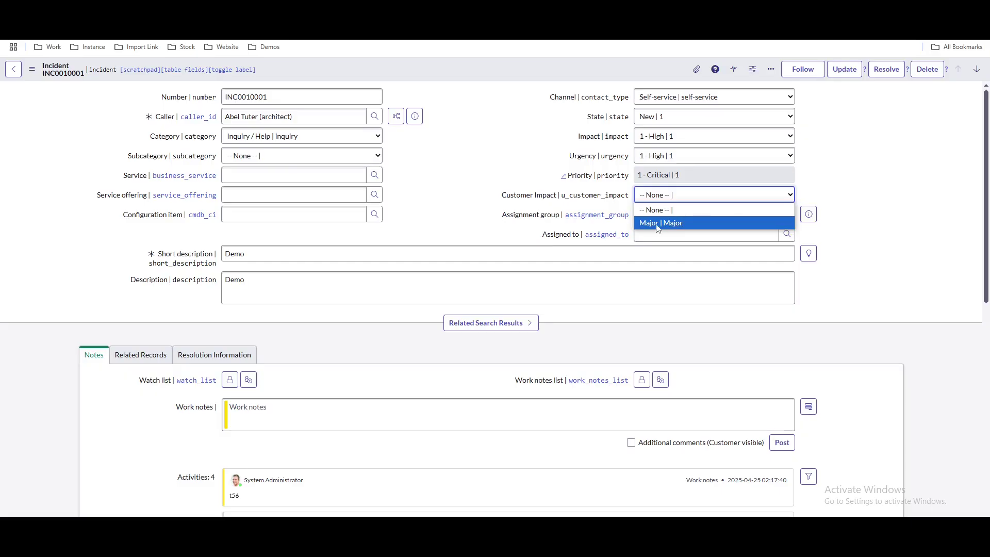
key("Escape")
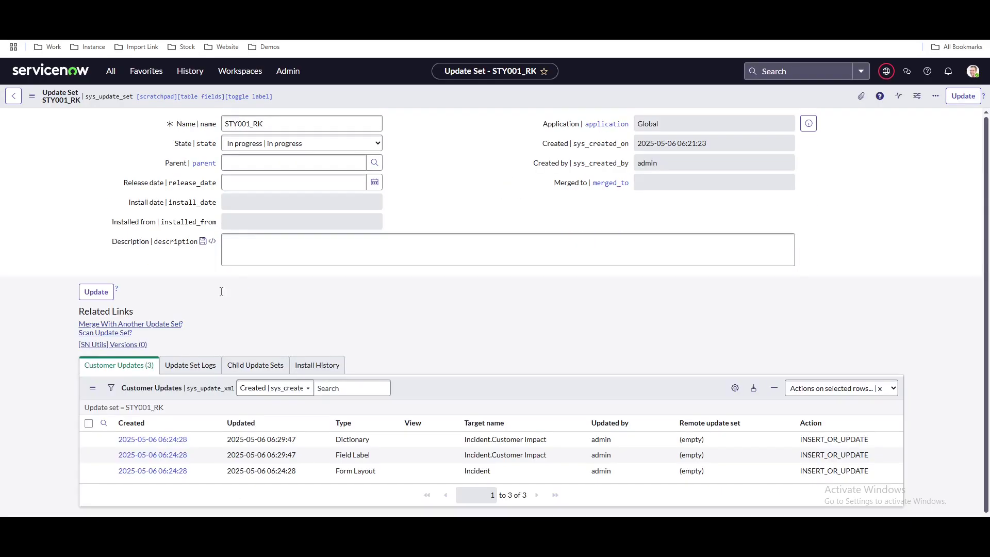
Step: Refresh the customer updates of STY001_RK, check for a Choice list record, and return to the incident
left_click(149, 408)
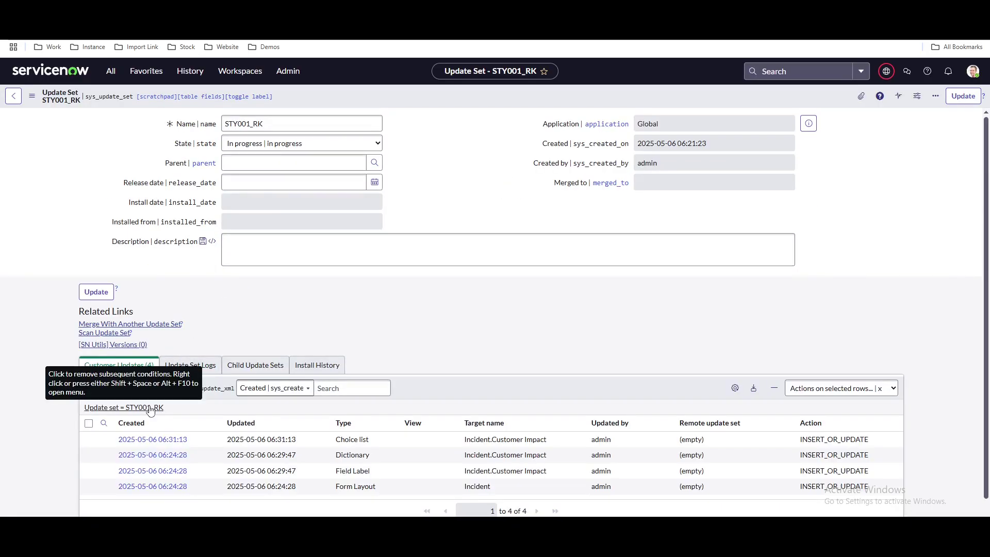
left_click_drag(370, 440, 320, 439)
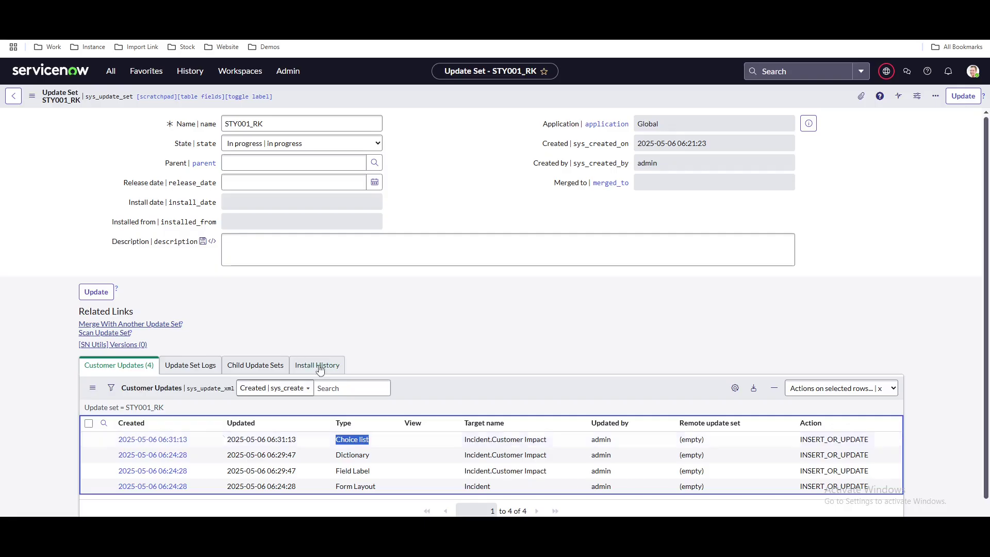
left_click(396, 317)
key("ctrl+Tab")
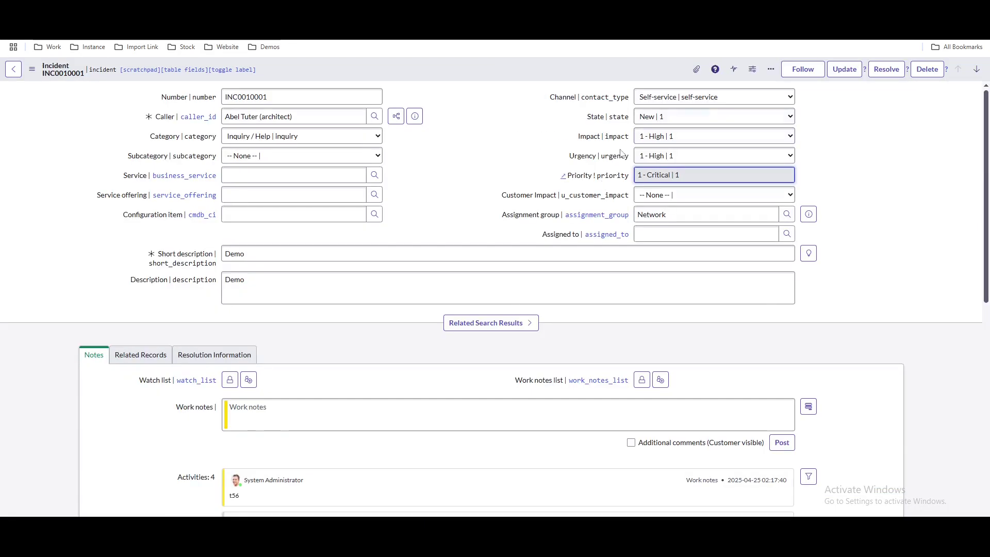
Step: Add the choice Minor to the Customer Impact field's configured choices and save them
right_click(587, 200)
key("ctrl+shift+Tab")
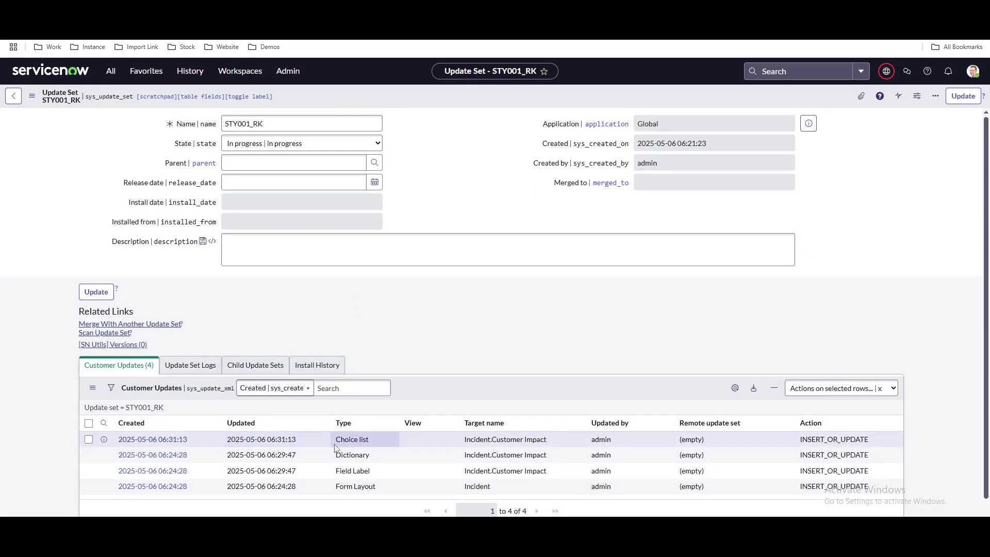
key("ctrl+Tab")
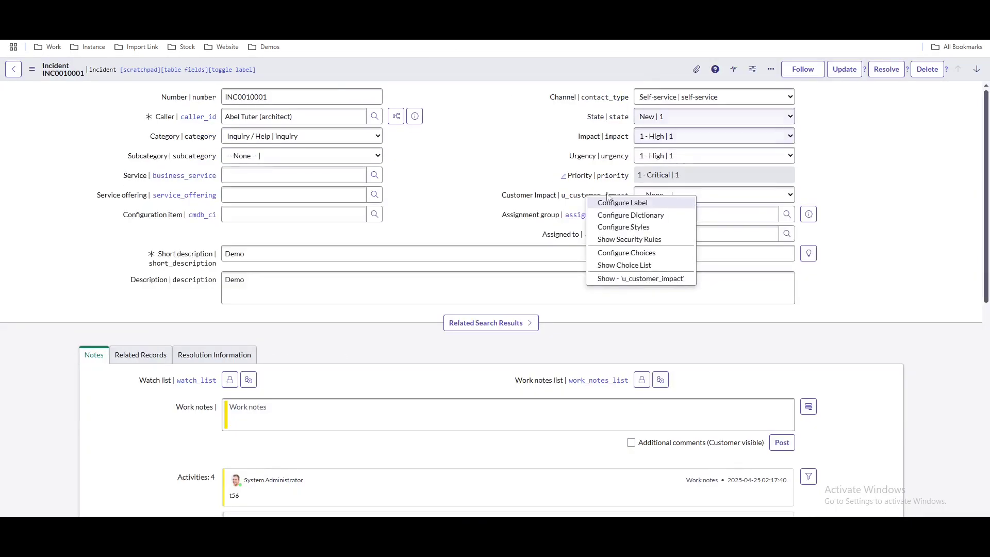
left_click(627, 254)
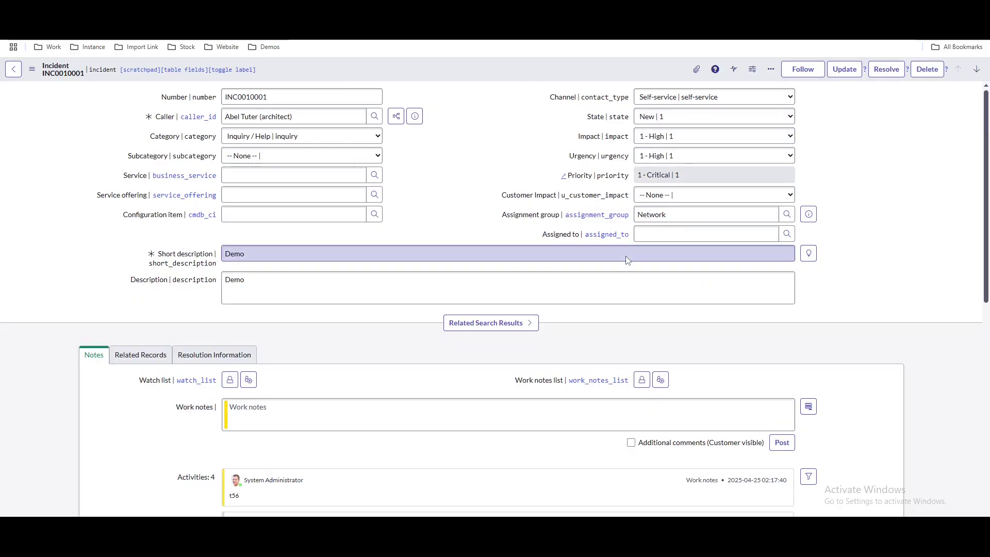
left_click(98, 342)
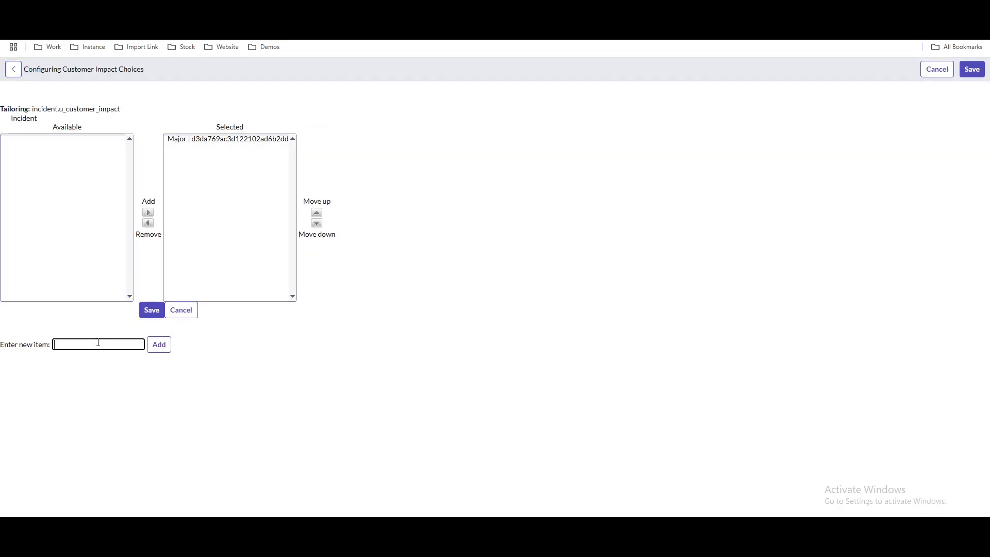
type("Minor")
left_click(160, 346)
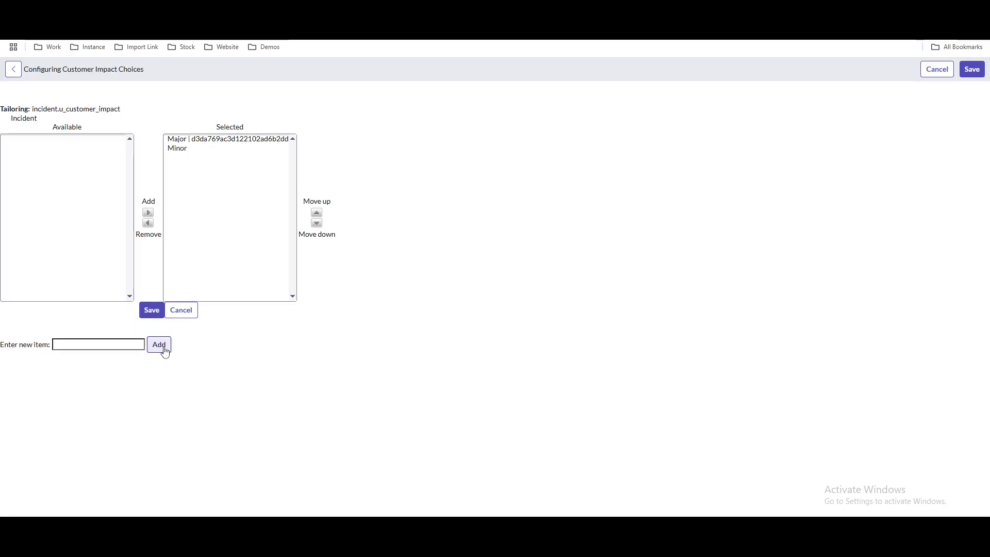
left_click(148, 312)
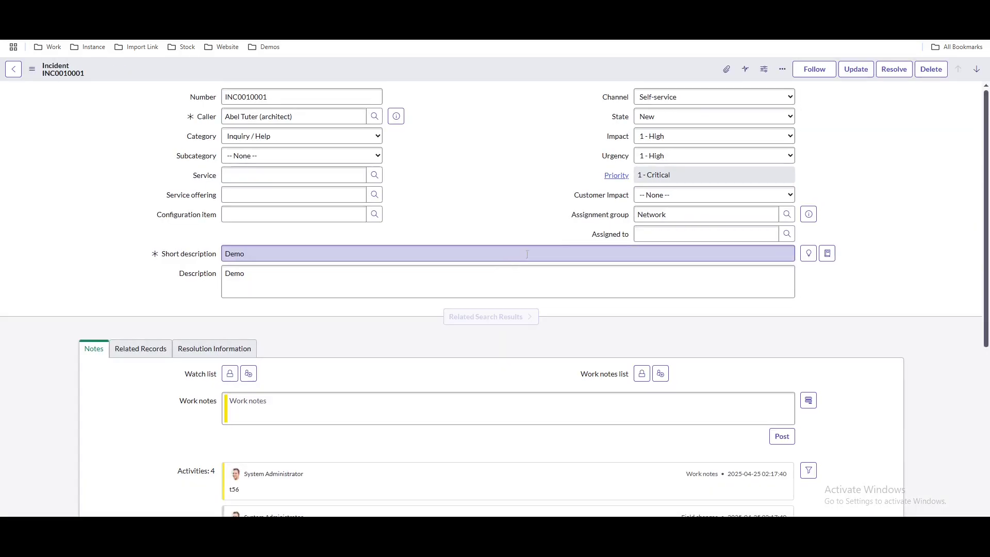
Step: Check that Customer Impact on the incident offers both Major and Minor
left_click(655, 201)
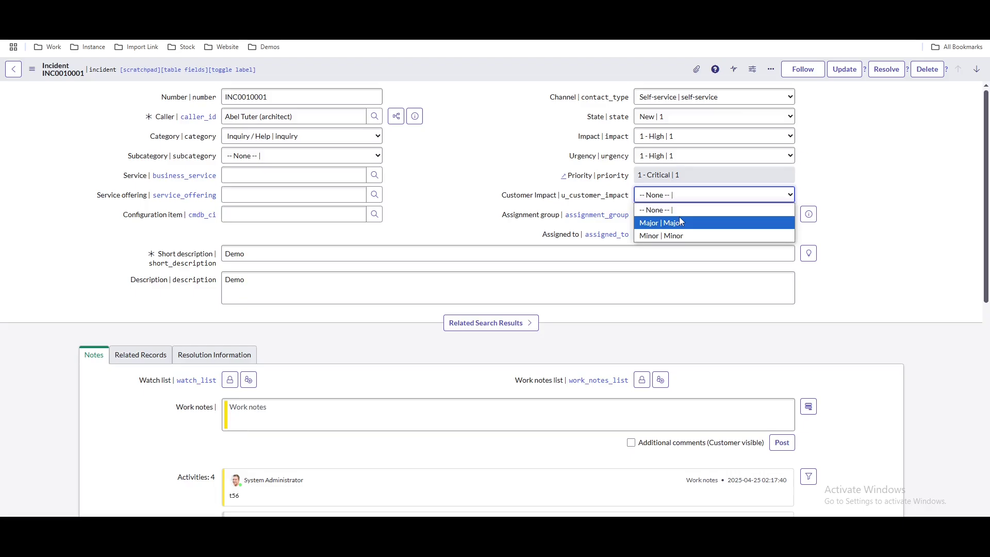
key("Escape")
key("ctrl+Tab")
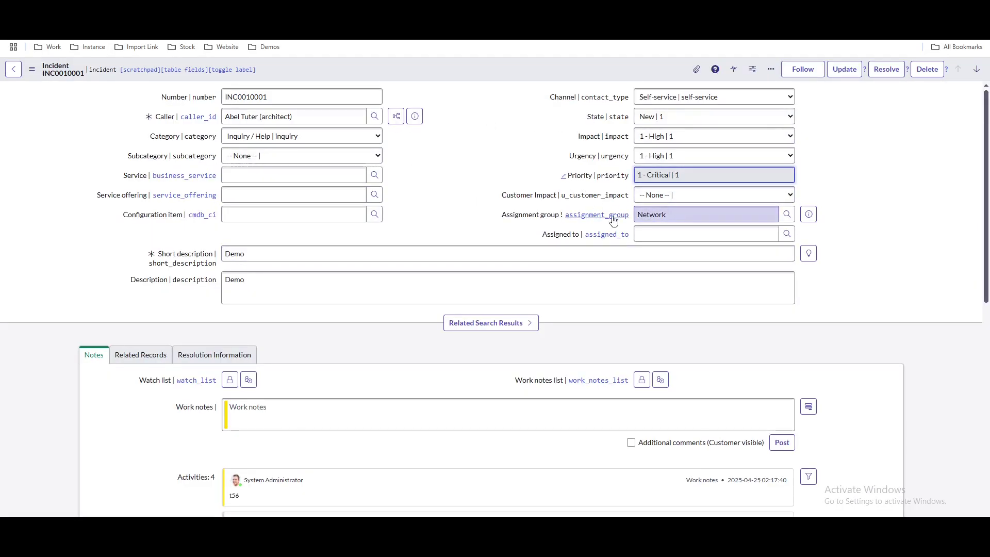
left_click(646, 199)
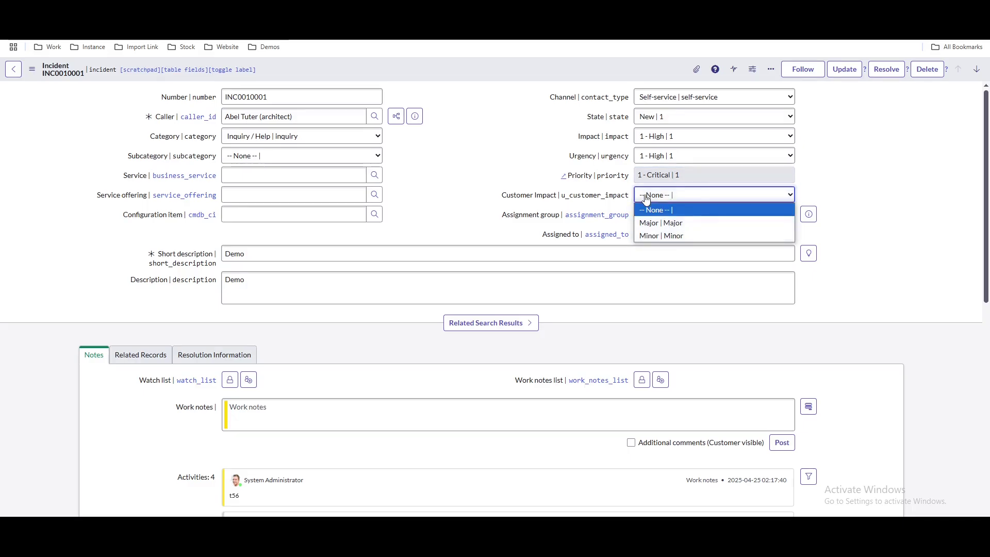
left_click(518, 202)
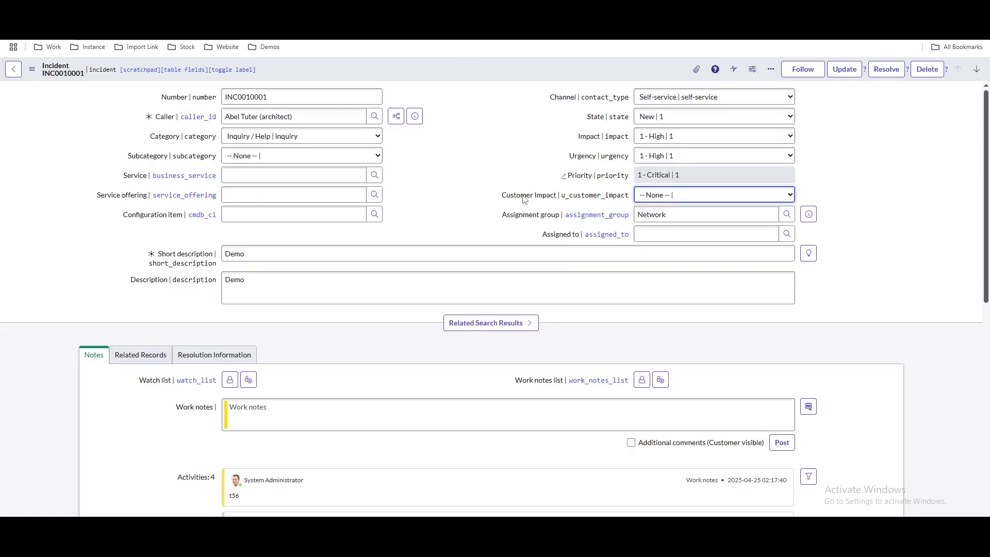
Step: Make Customer Impact mandatory in its dictionary entry, save it, and check the update set and the incident form
right_click(524, 200)
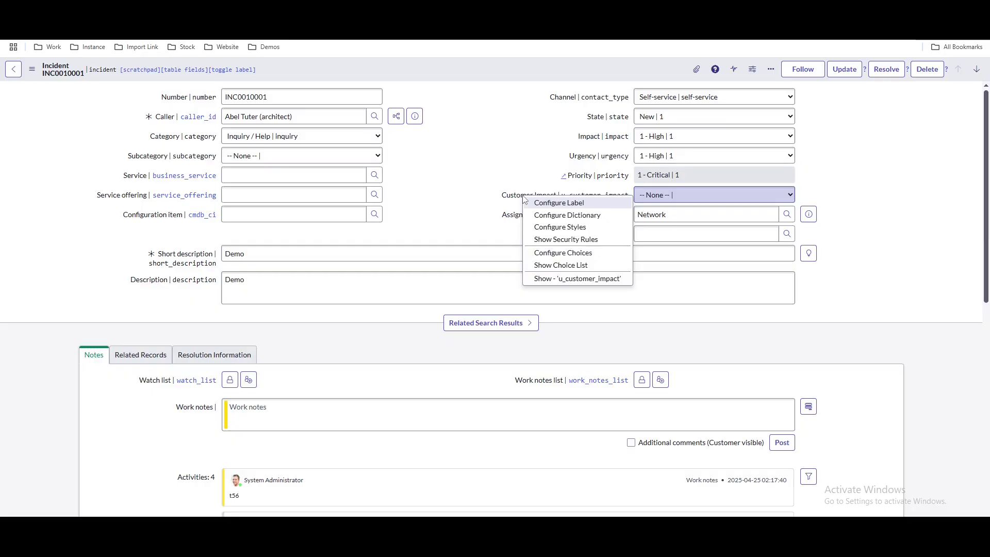
left_click(539, 219)
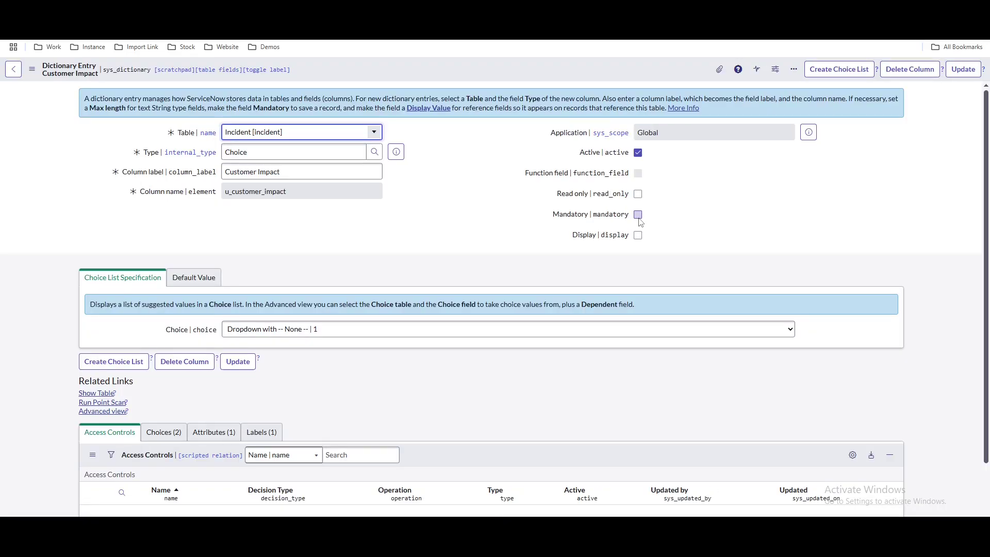
left_click(637, 214)
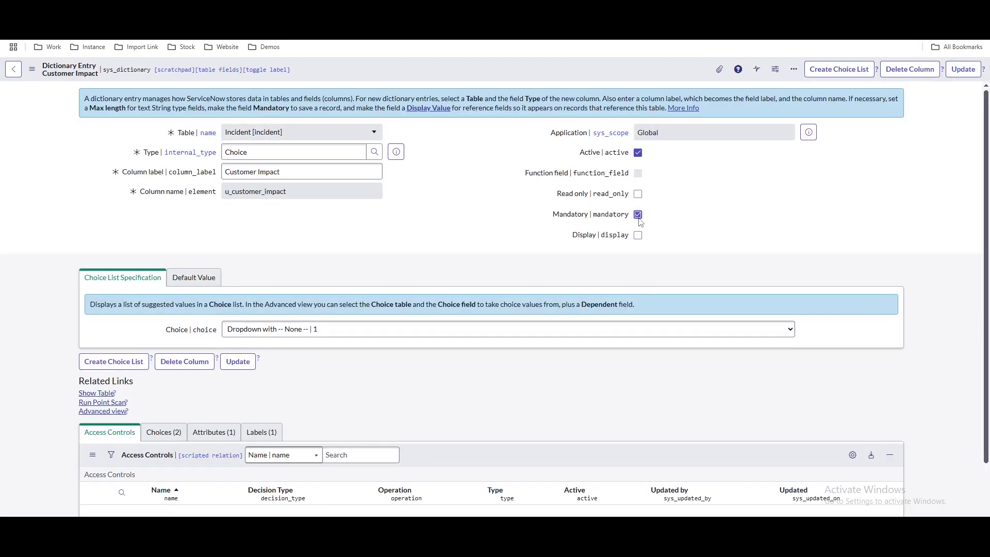
left_click(956, 75)
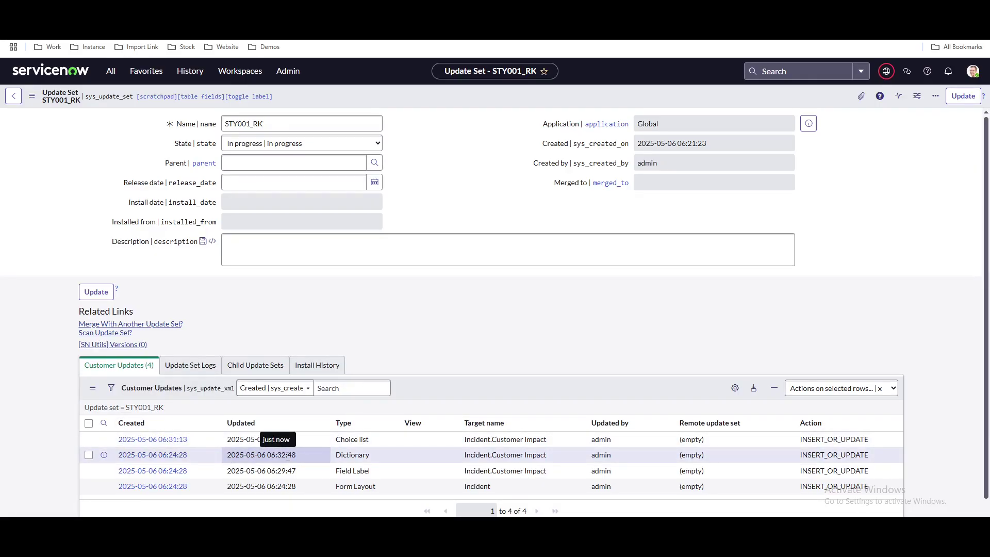
key("alt+Left")
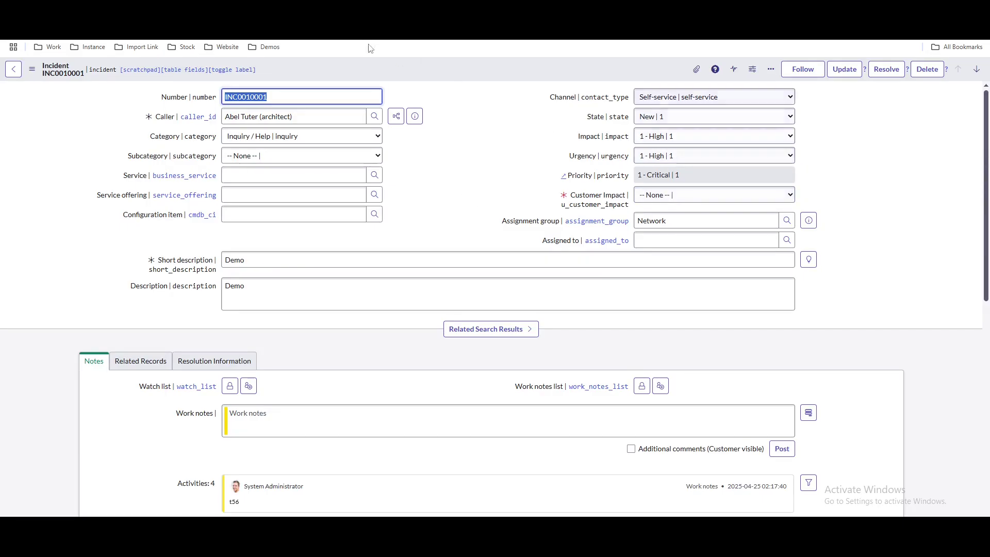
key("alt+Right")
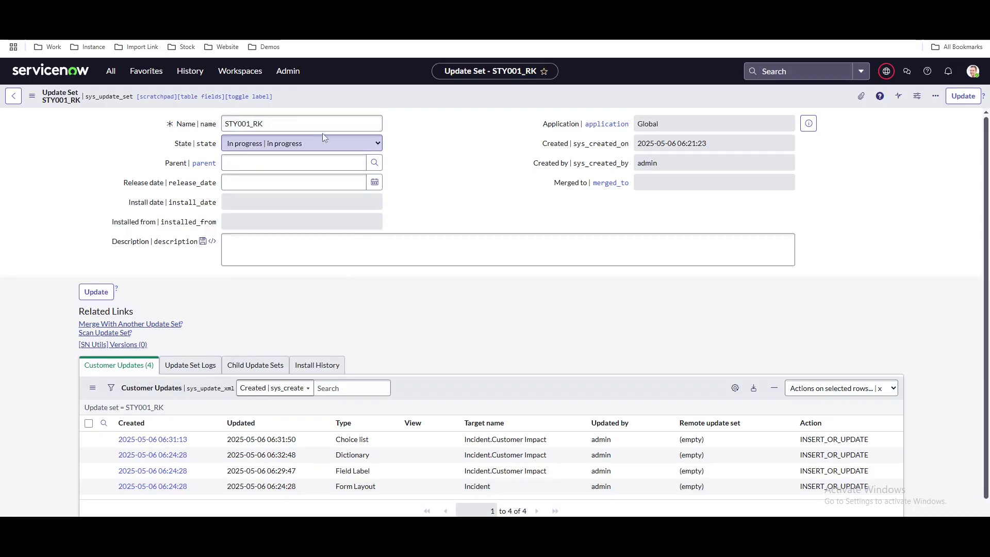
Step: Set the state of update set STY001_RK to Complete, save it, and view the available state options
left_click(287, 146)
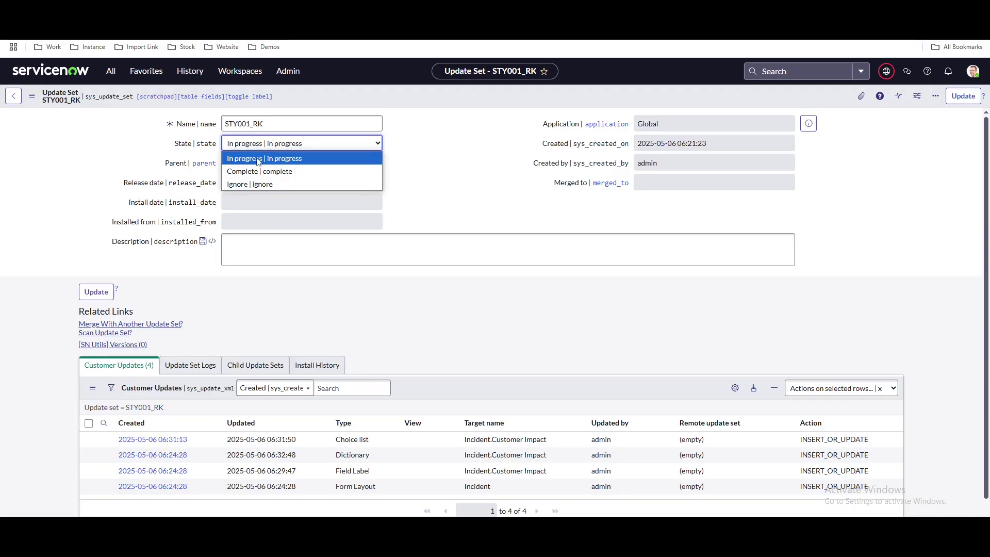
left_click(256, 173)
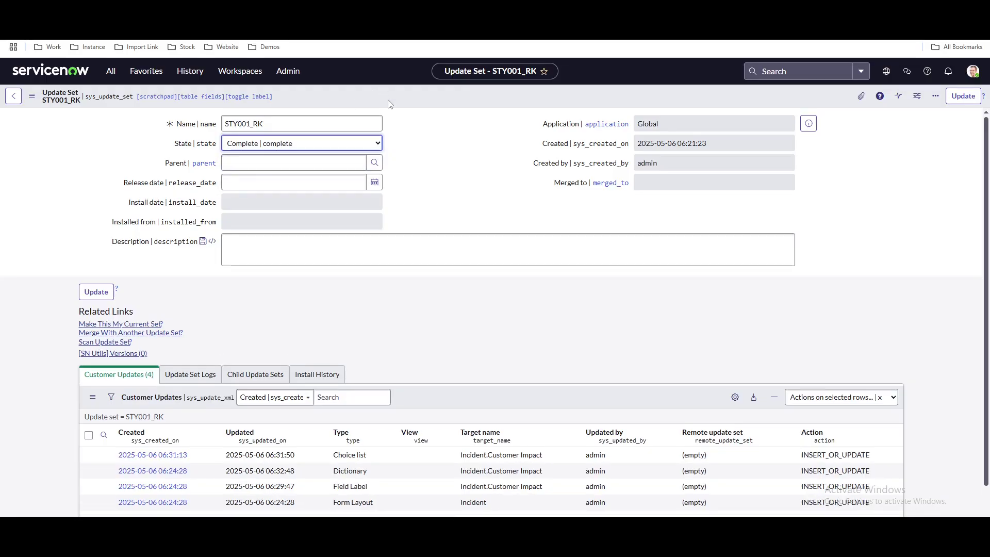
right_click(388, 100)
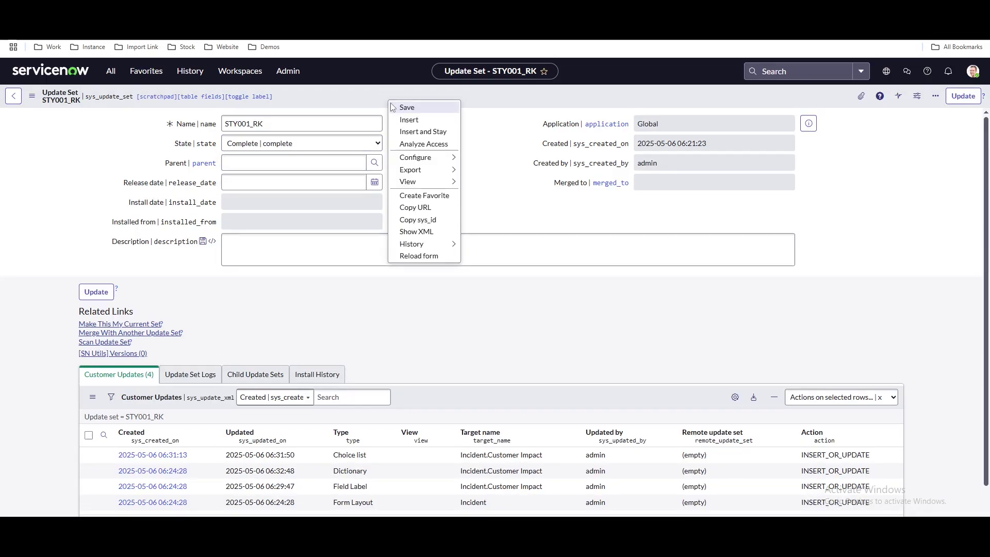
left_click(405, 108)
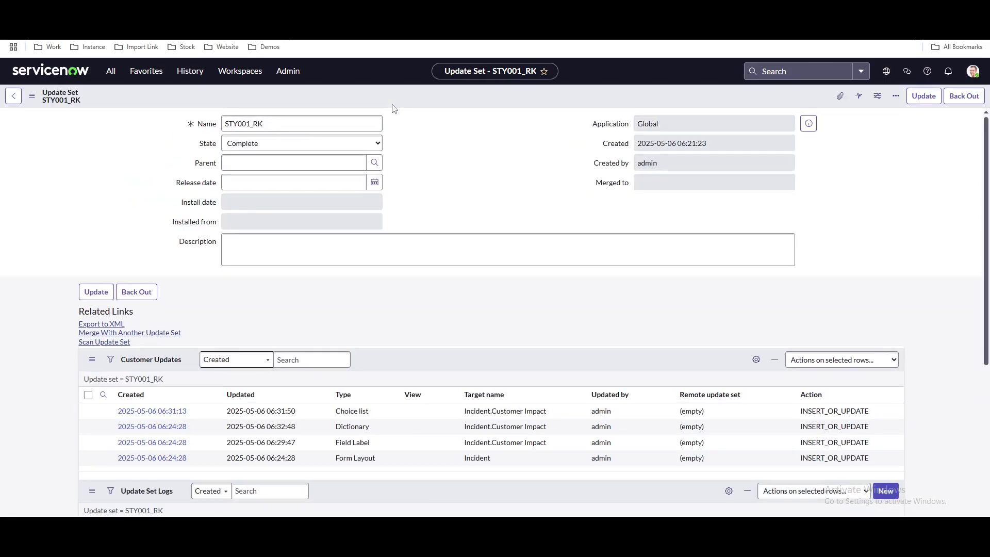
left_click(306, 145)
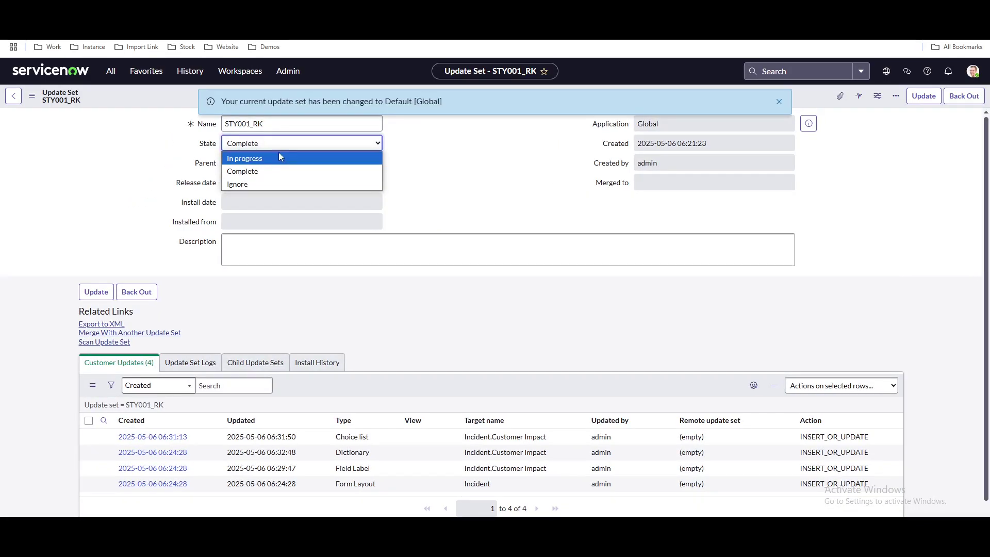
left_click(452, 164)
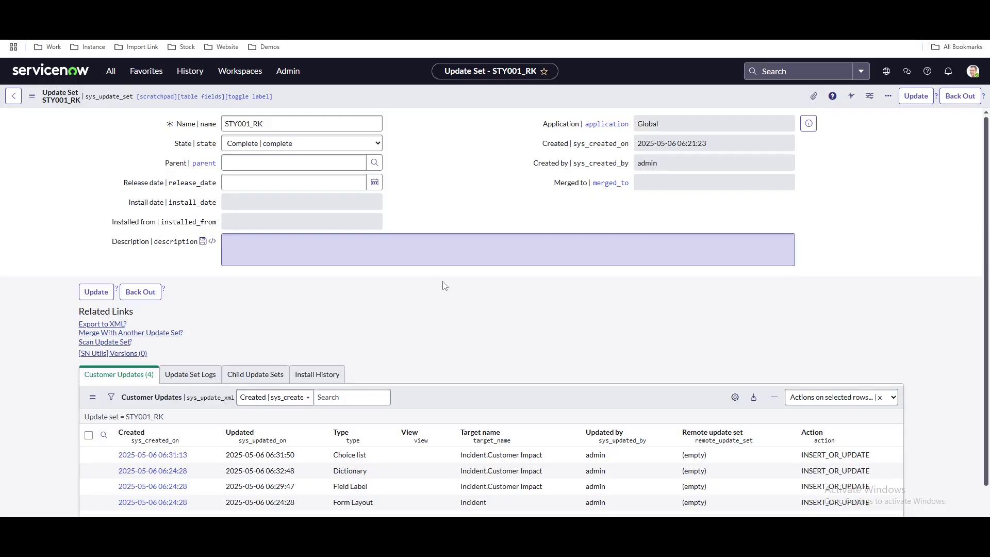
Step: Switch to the story text and review the acceptance criterion about the default value Minor
key("alt+Tab")
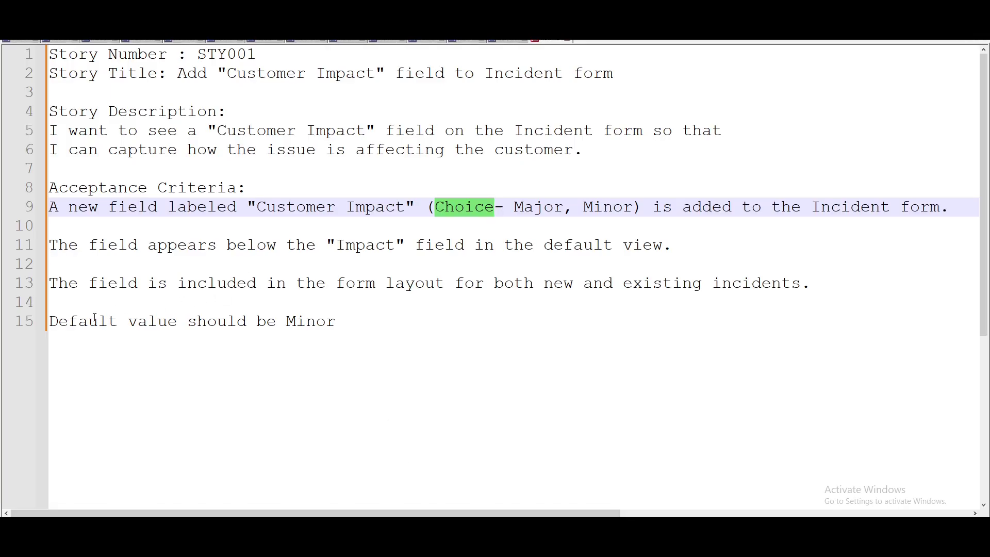
left_click_drag(339, 321, 49, 321)
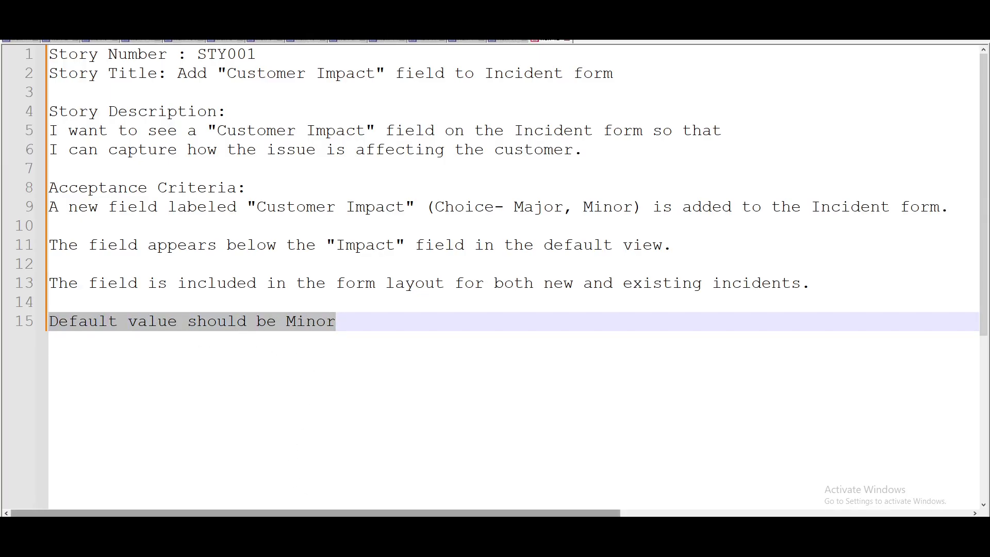
Step: Switch back to ServiceNow, check the Customer Impact choices on incident INC0010001, and reload the form
key("alt+Tab")
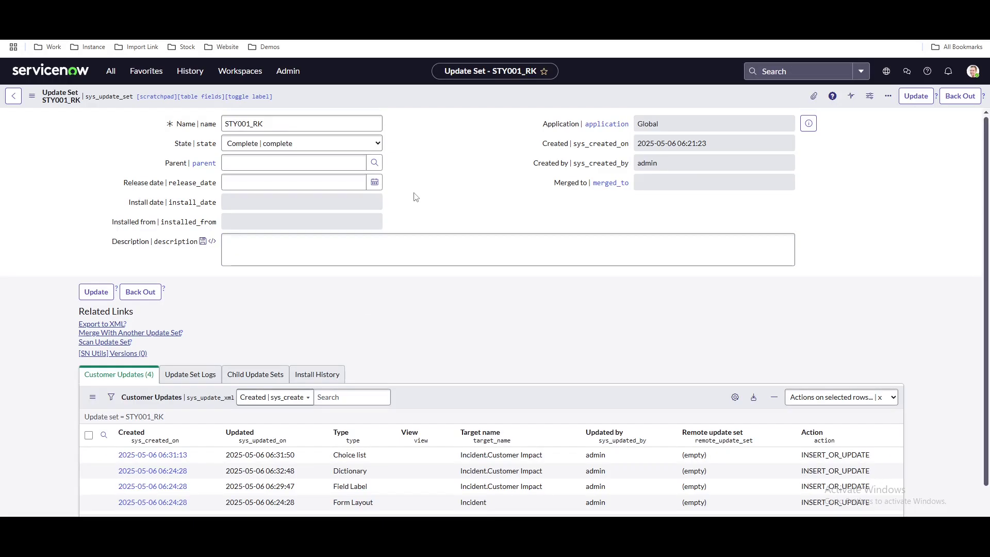
key("ctrl+Tab")
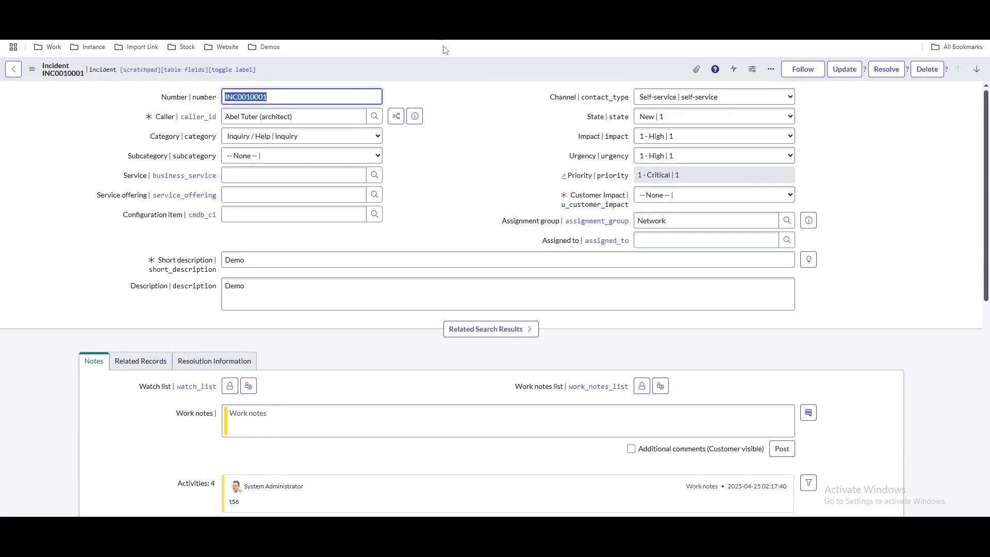
left_click(654, 196)
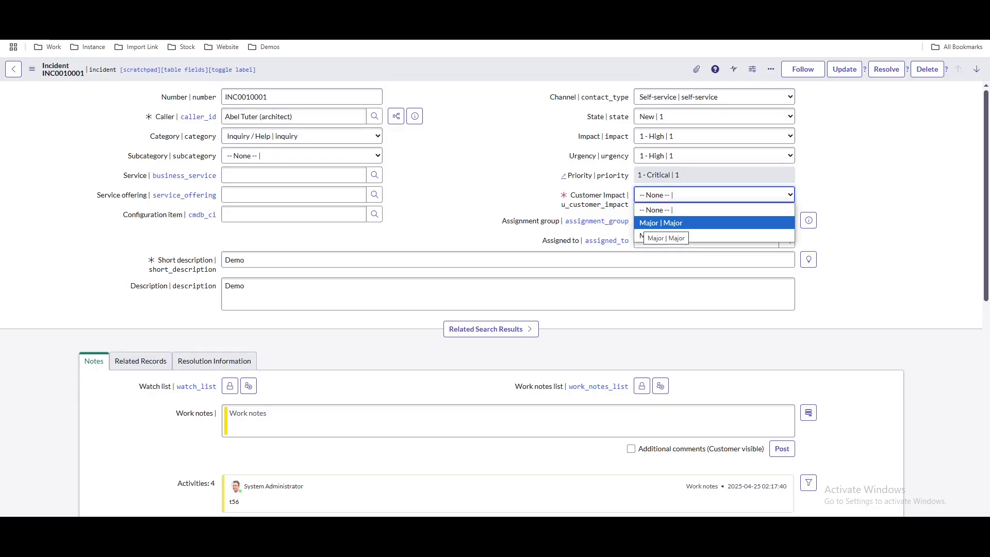
left_click(469, 109)
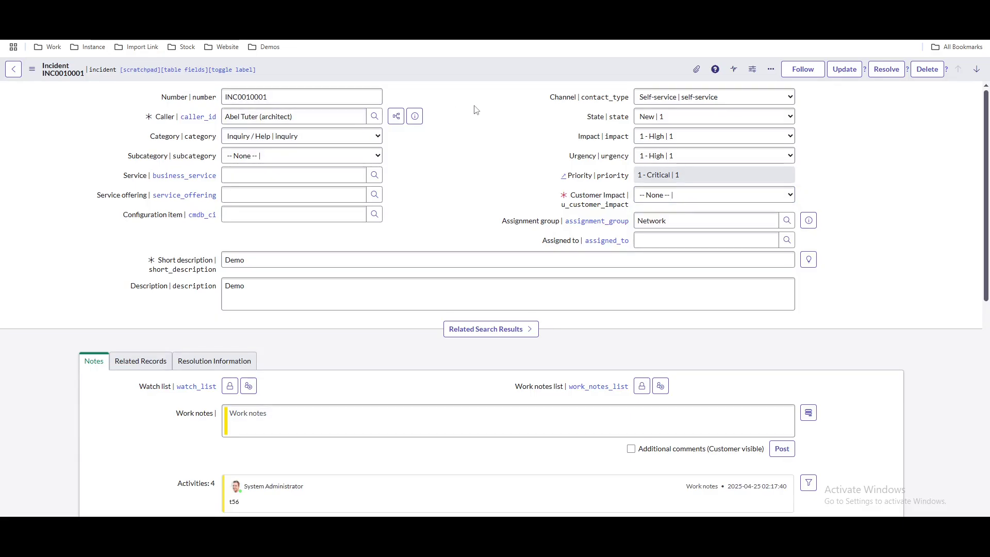
key("F5")
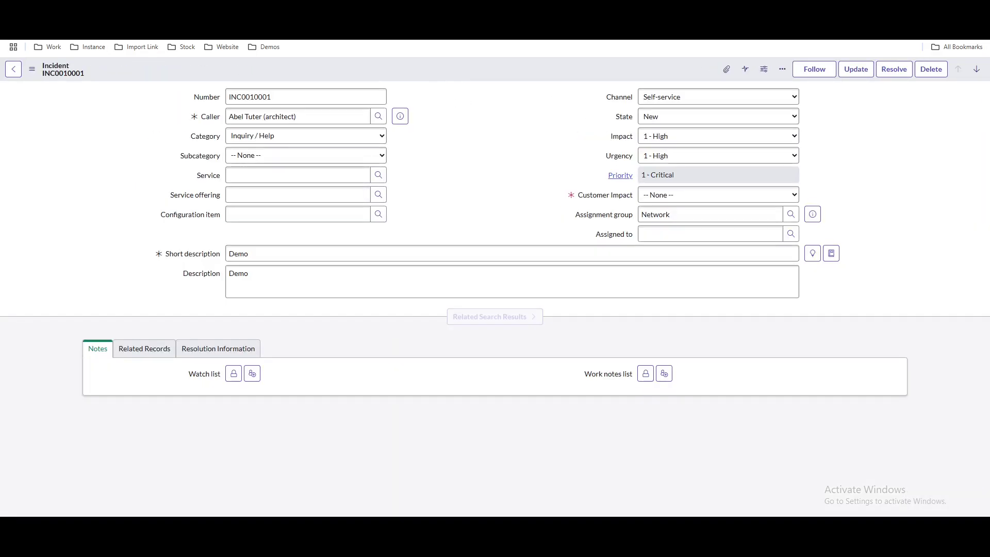
Step: Return to update set STY001_RK and review its available state options without changing the state
key("ctrl+Tab")
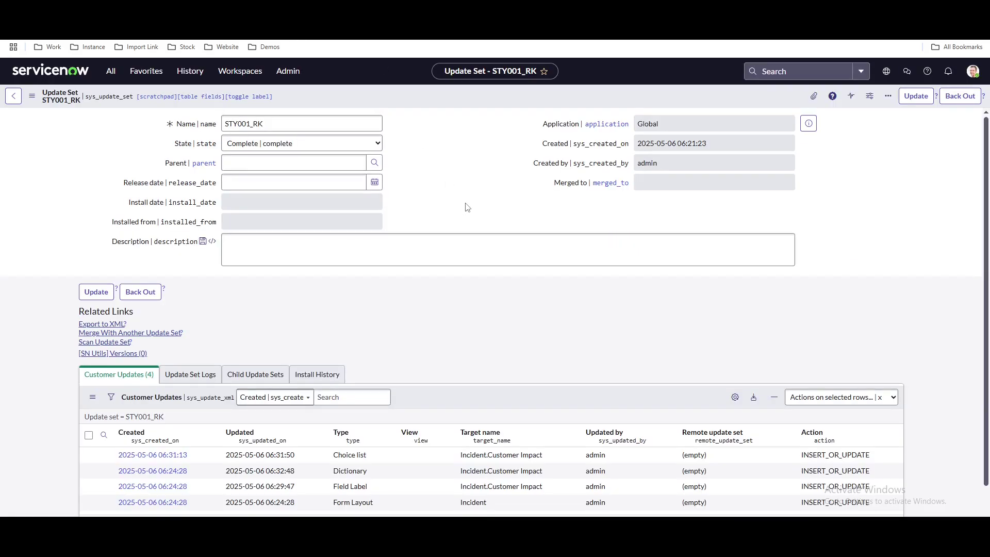
left_click(379, 143)
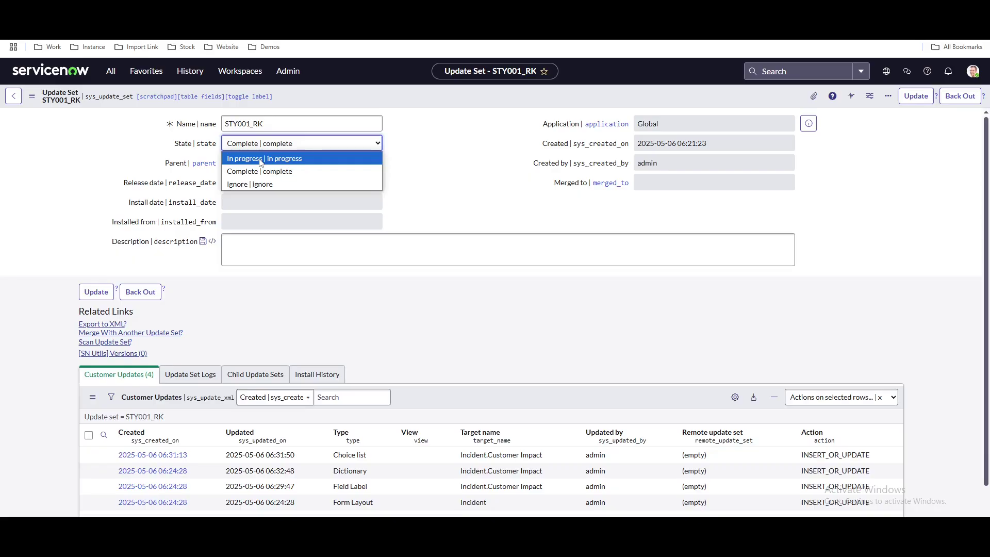
left_click(453, 166)
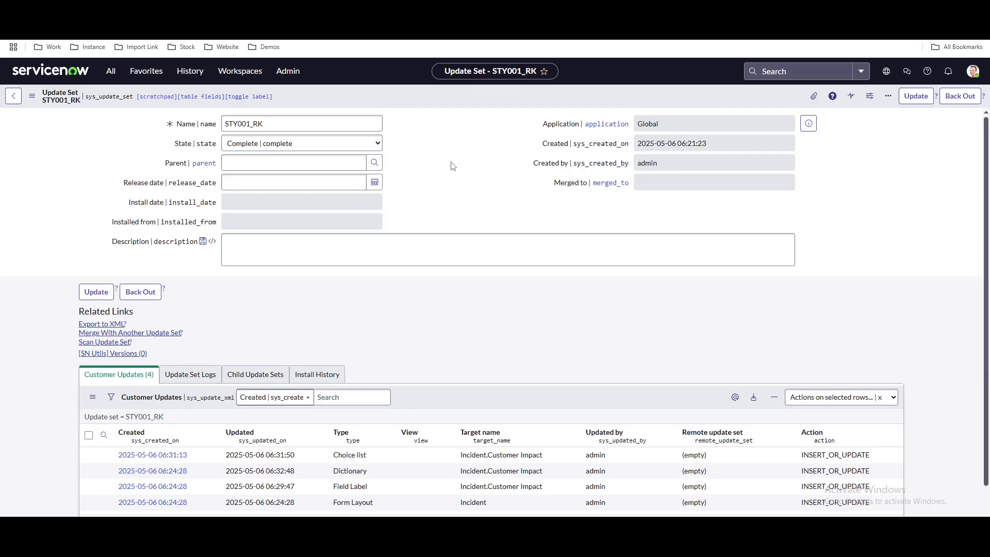
Step: Select the name of update set STY001_RK for reuse and open the list of Local Update Sets
left_click(343, 123)
key("ctrl+a")
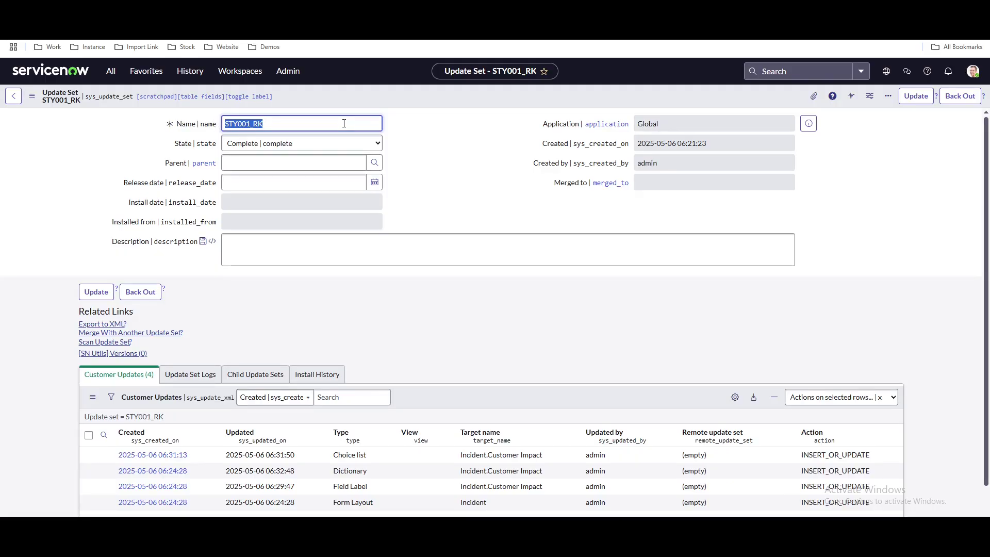
left_click(106, 79)
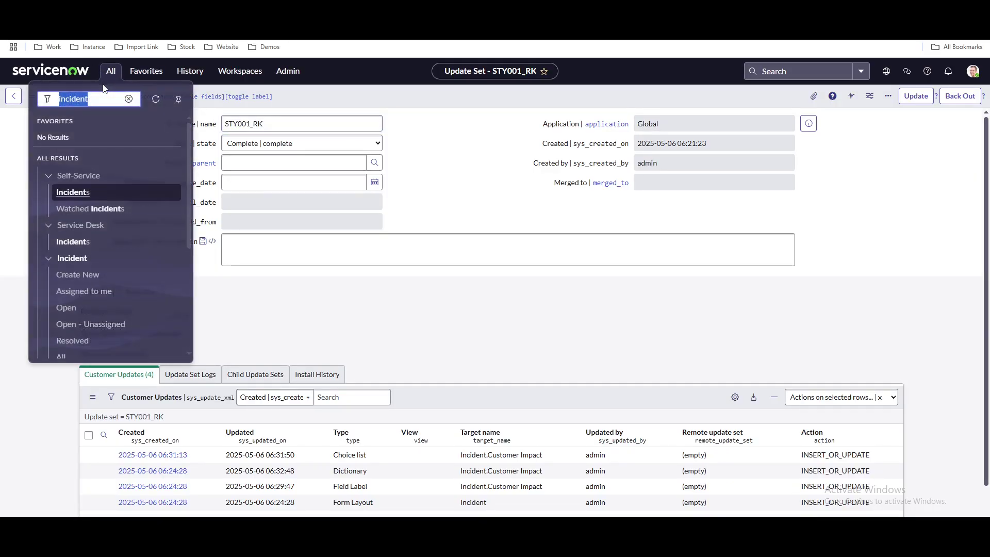
type("local")
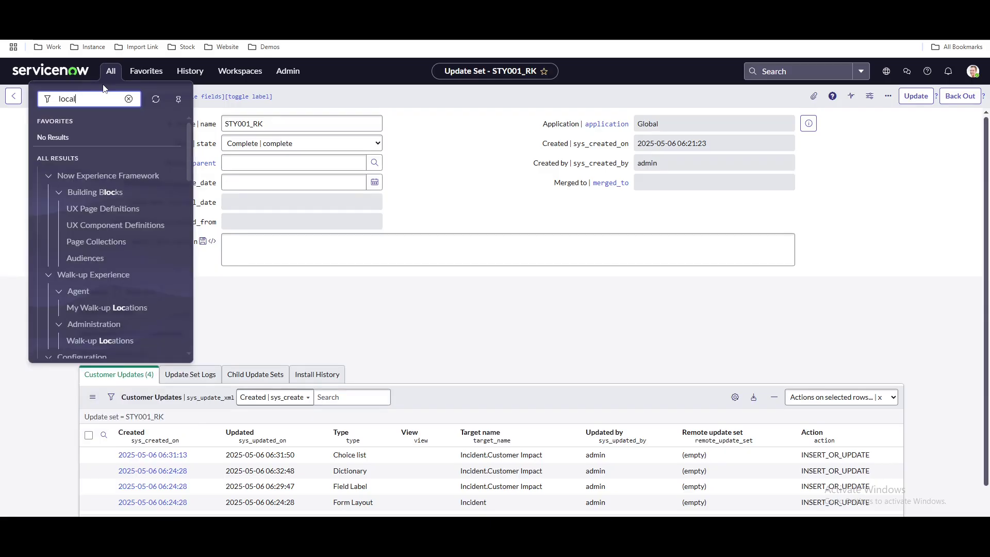
type(" up")
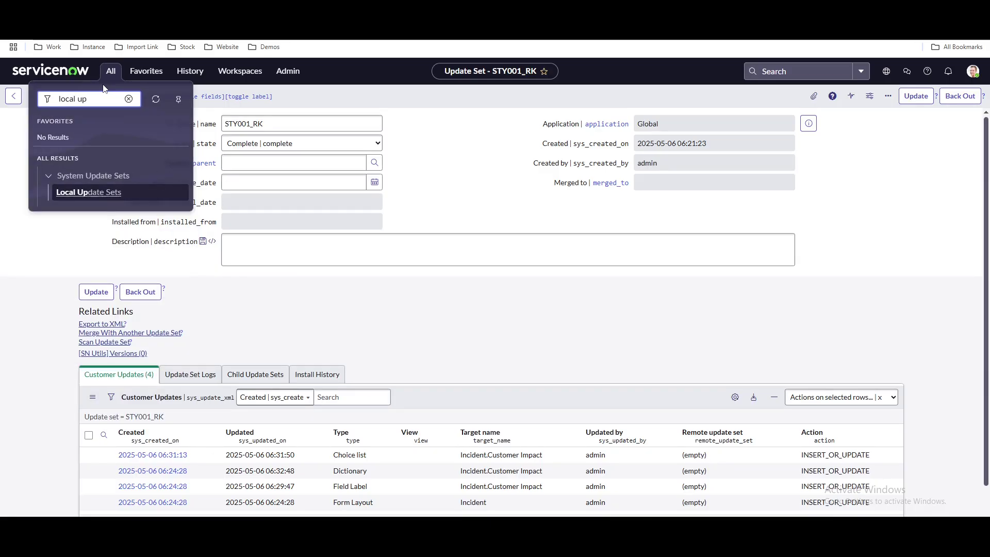
left_click(112, 199)
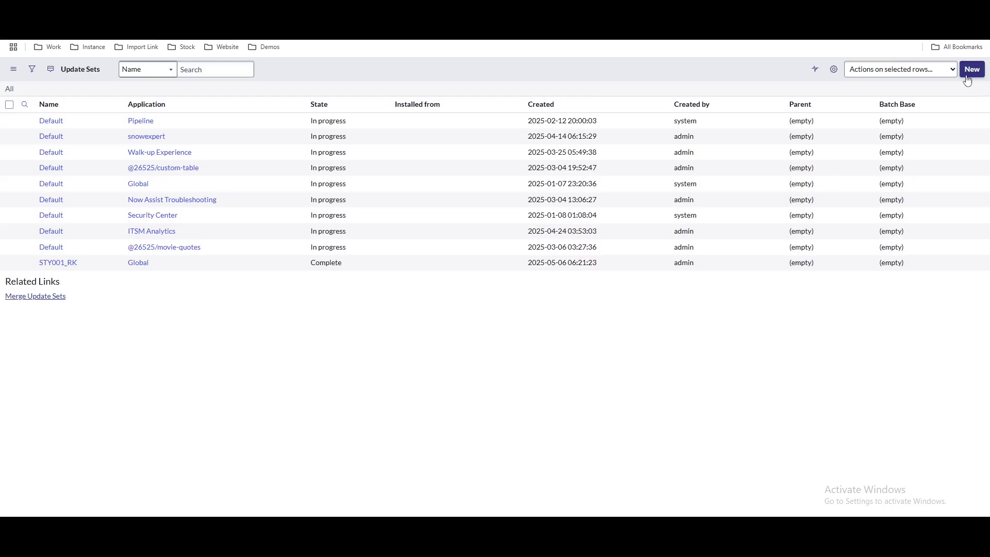
Step: Create a new In progress update set named STY001_RK 2 in Global and make it the current update set
left_click(972, 70)
triple_click(287, 96)
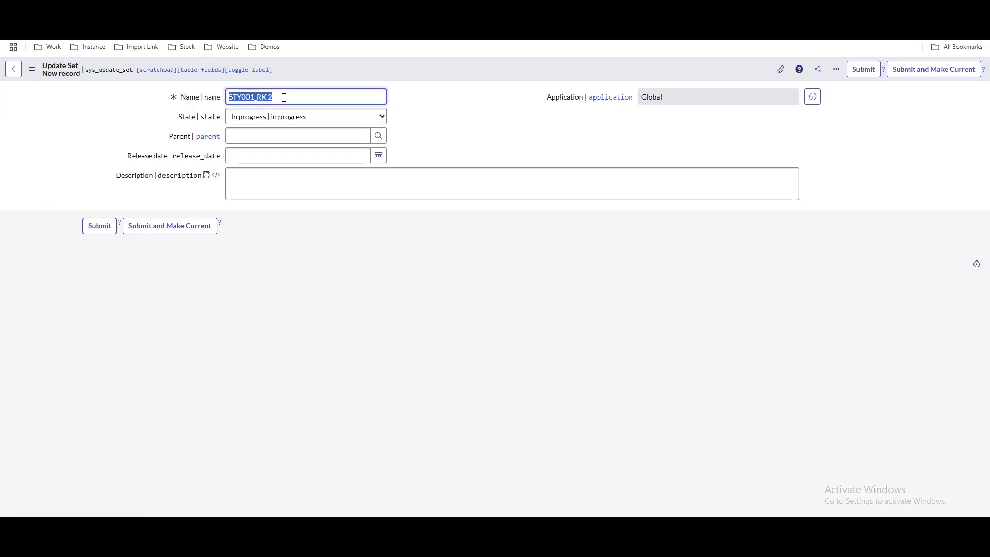
left_click(285, 96)
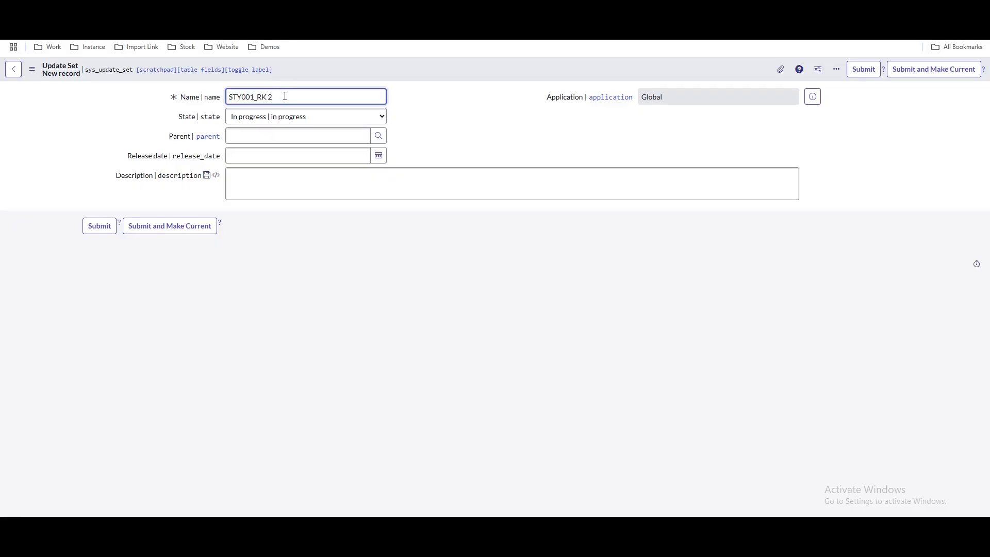
right_click(383, 68)
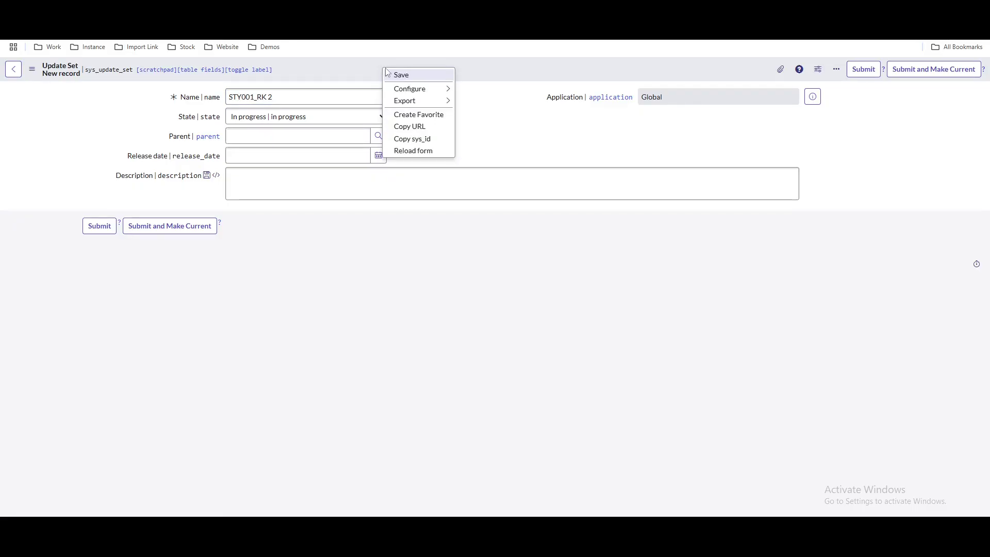
left_click(185, 232)
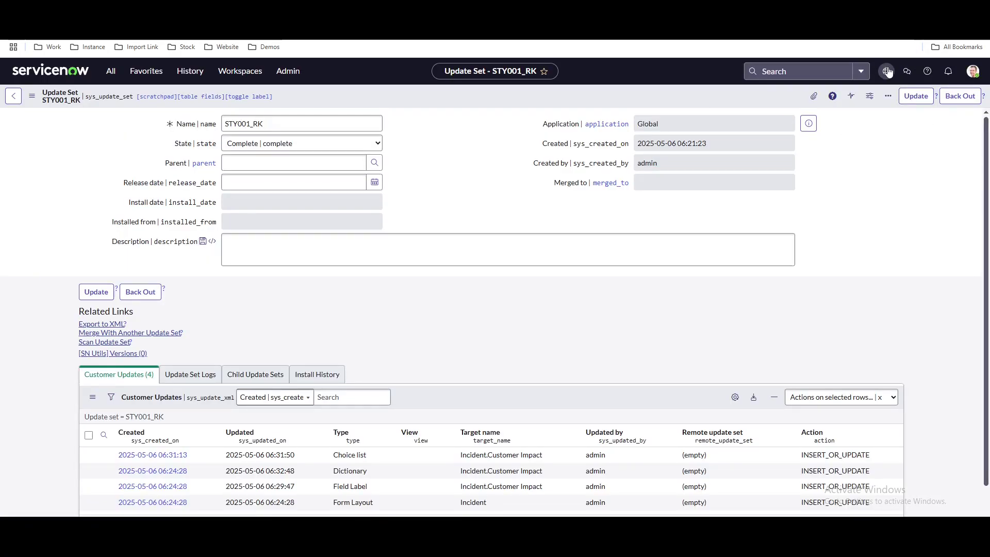
left_click(886, 71)
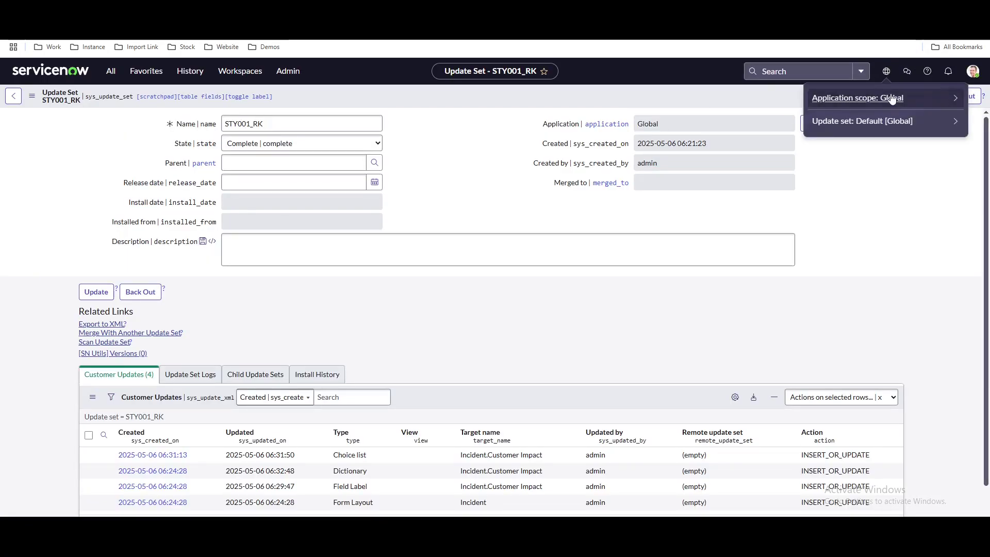
left_click(896, 122)
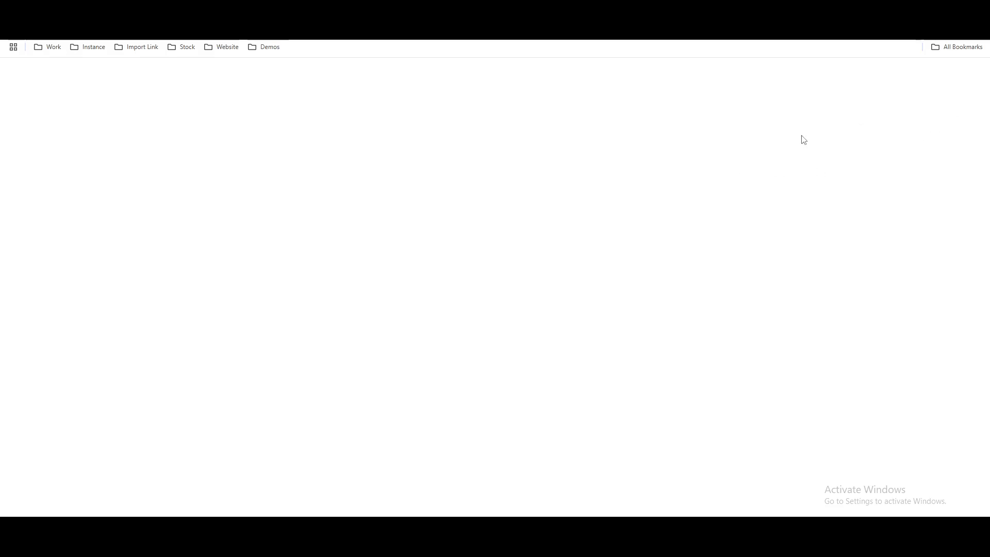
Step: Check which update set is current and open the STY001_RK 2 record to view its customer updates
left_click(888, 72)
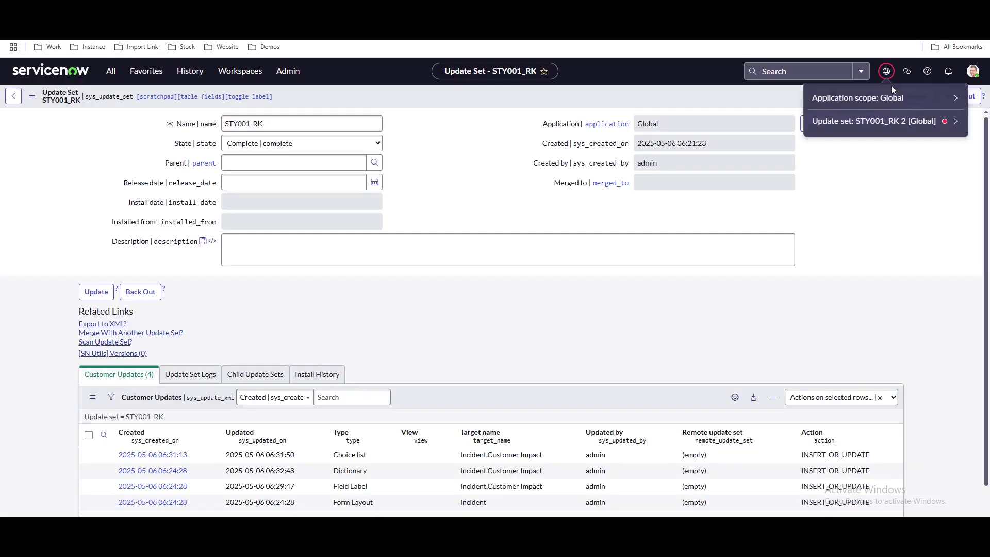
left_click(933, 123)
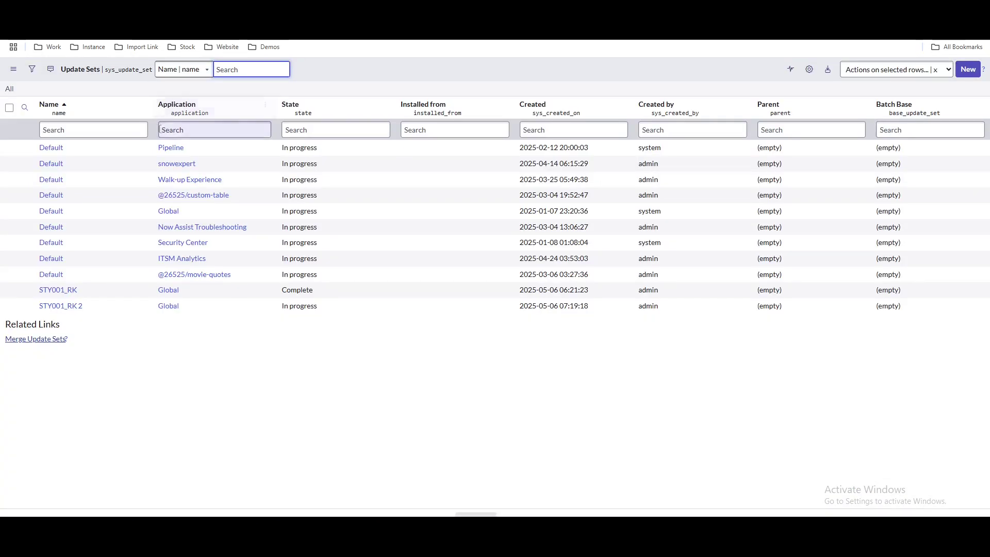
left_click(60, 307)
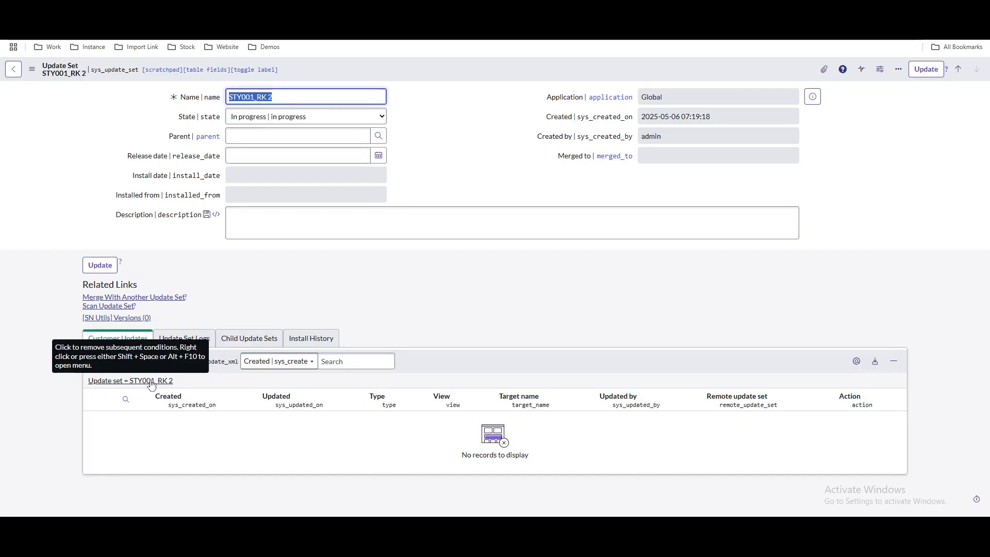
Step: Go back to the incident and check whether Customer Impact still offers a None option
key("alt+Left")
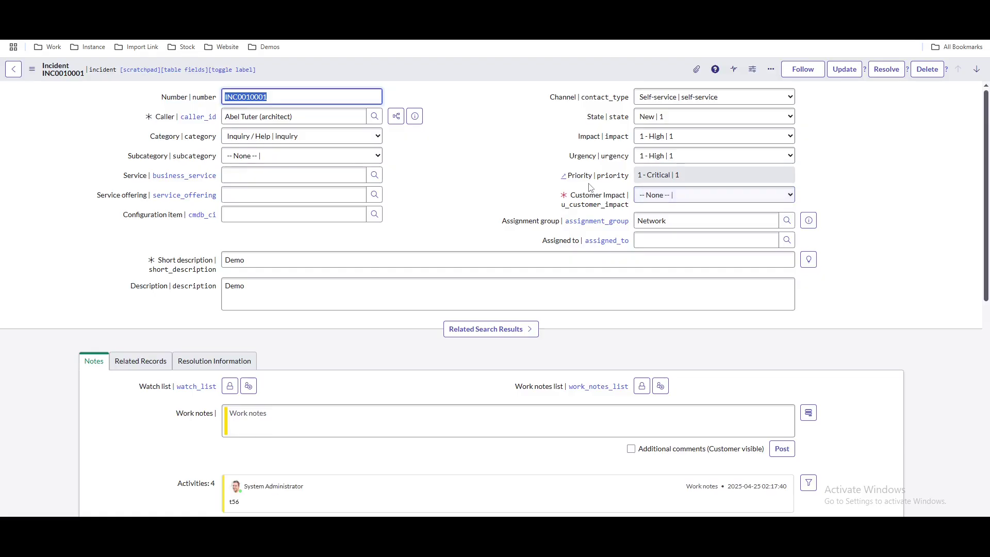
left_click(709, 200)
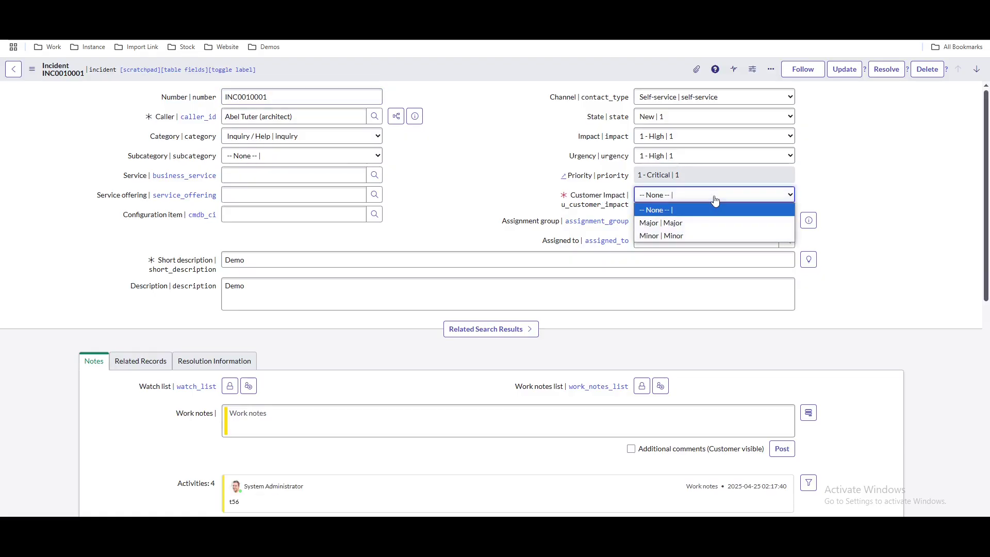
left_click(478, 168)
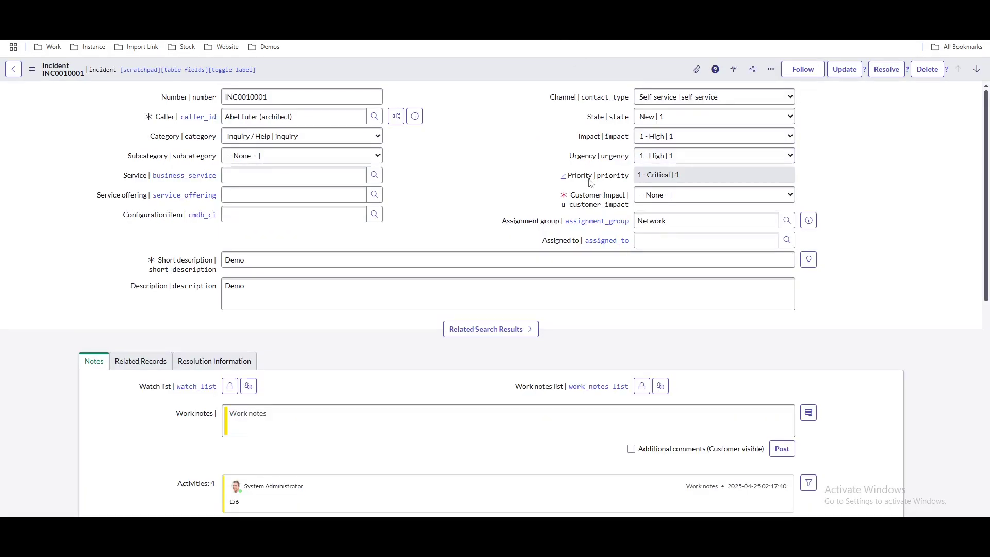
Step: In the dictionary entry of Customer Impact, set Choice to Dropdown without -- None -- (must specify a default value)
left_click(594, 199)
right_click(594, 199)
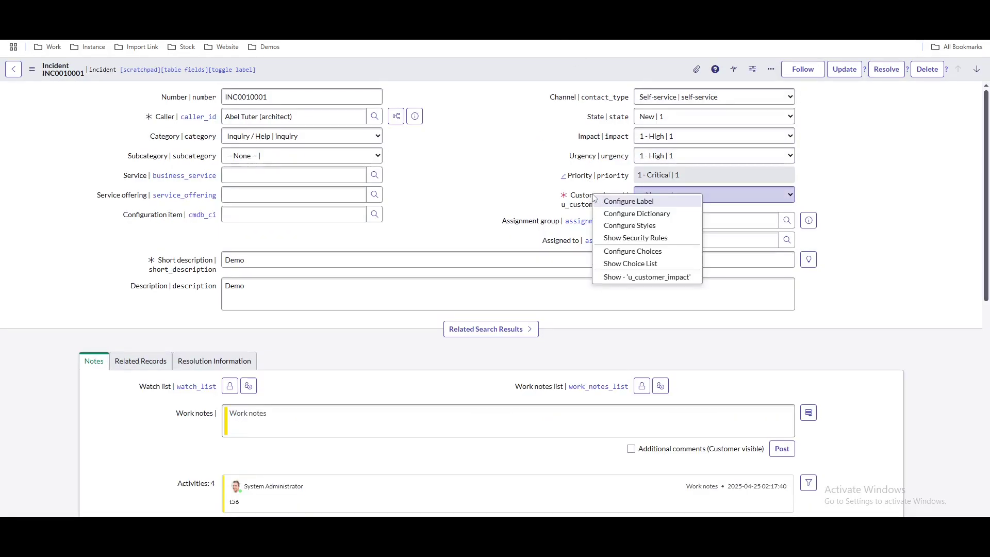
left_click(630, 214)
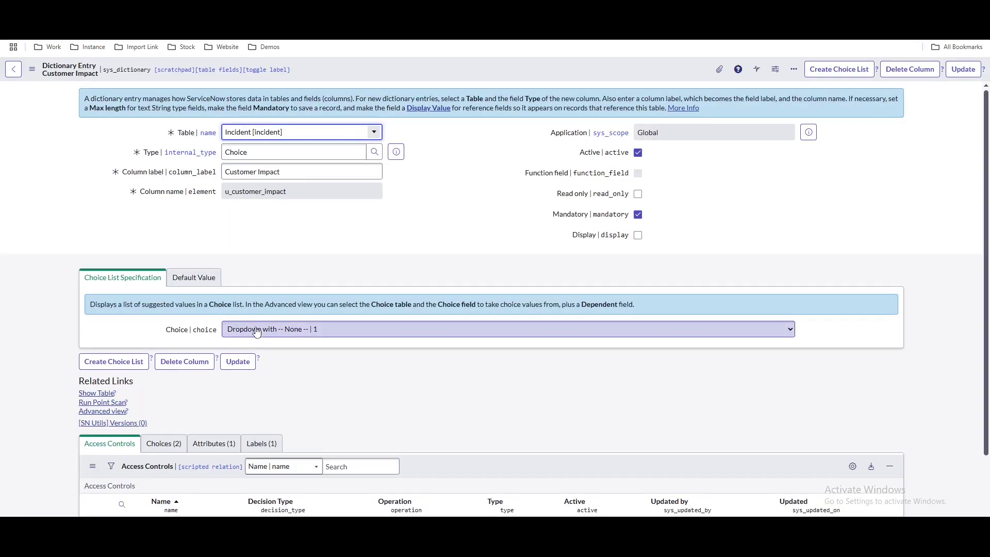
left_click(257, 331)
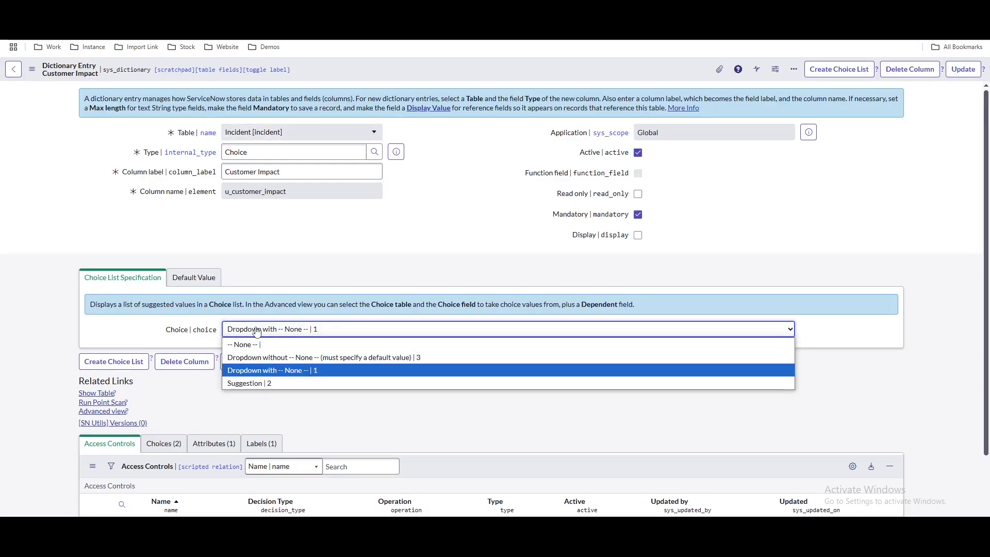
left_click(252, 362)
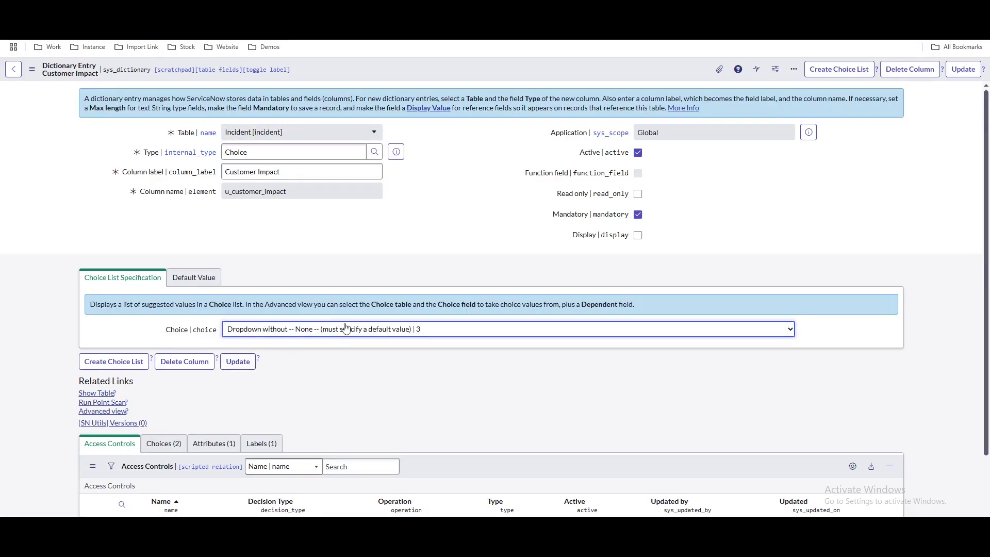
Step: Set the default value of Customer Impact to Minor, compare it with the defined choice values, and update the dictionary entry
left_click(196, 286)
left_click(260, 331)
type("Minor")
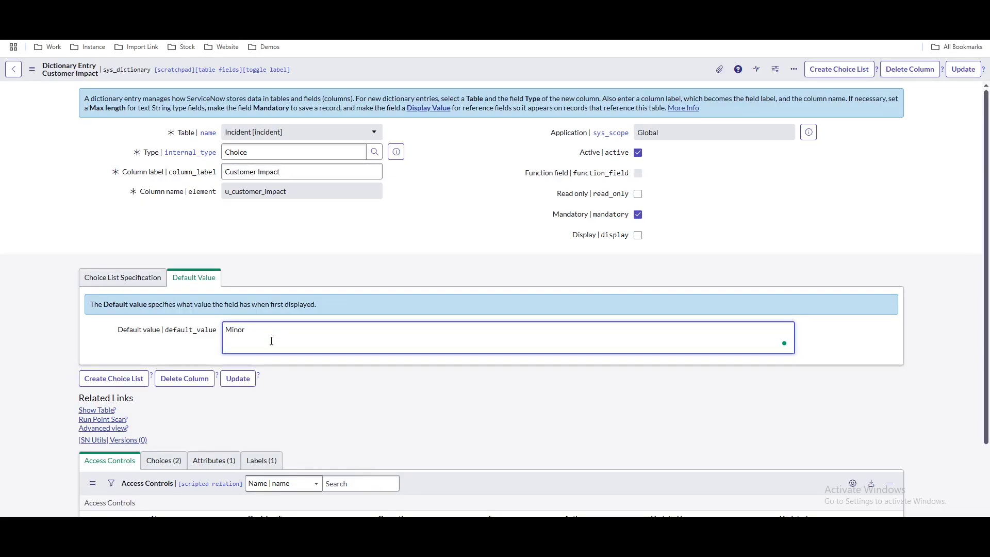
scroll(310, 351, "down", 2)
left_click(162, 360)
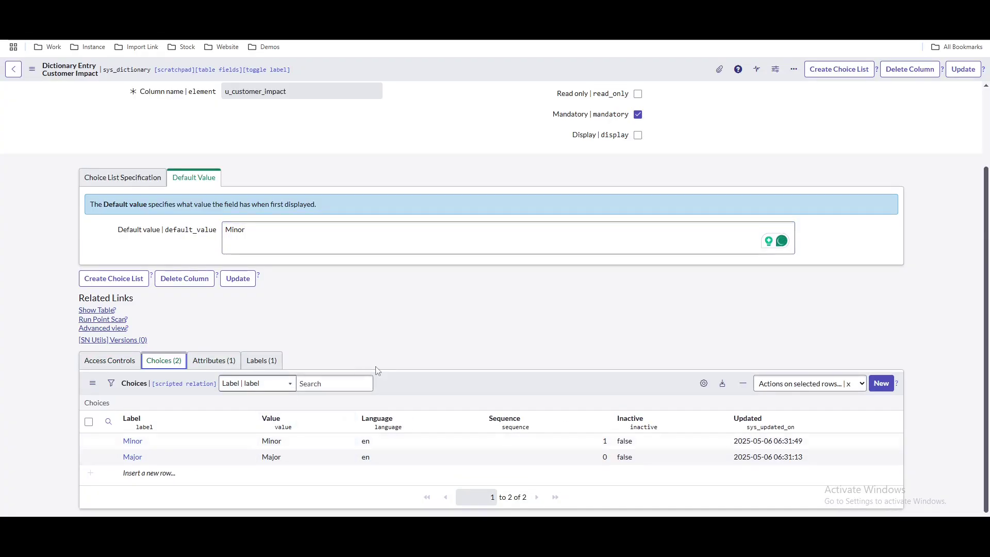
scroll(590, 339, "up", 2)
left_click(963, 69)
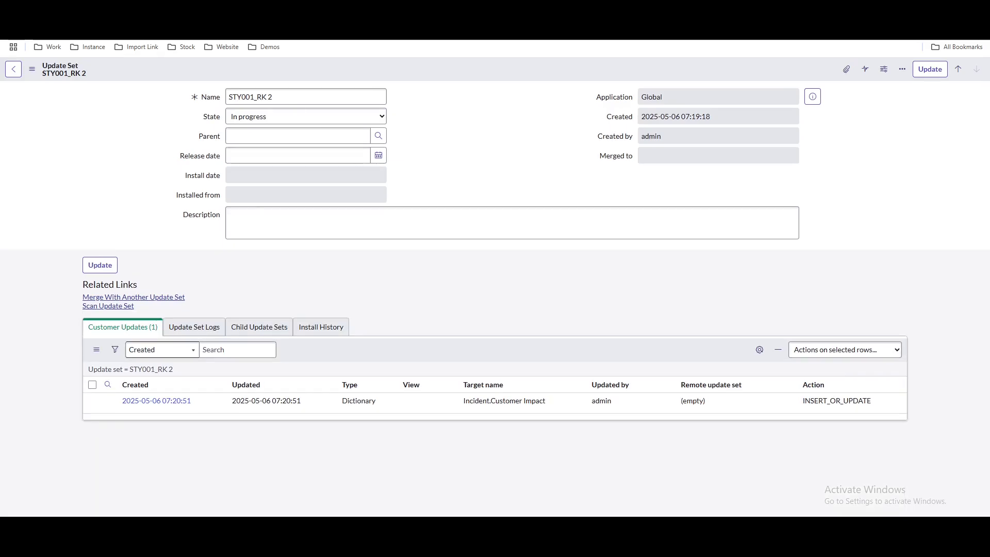
Step: Review the saved dictionary entry and compare the customer updates of update sets STY001_RK 2 and STY001_RK
key("alt+Left")
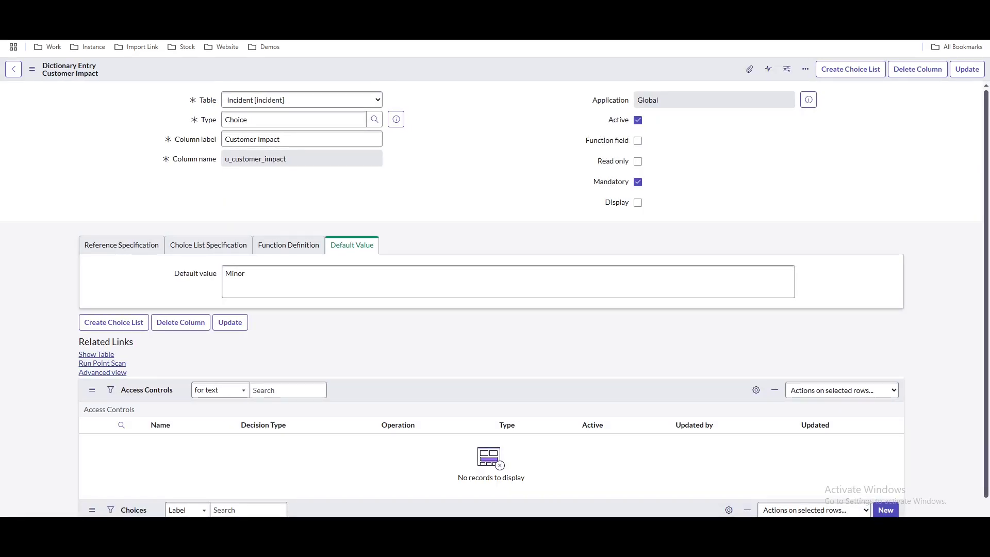
key("alt+Left")
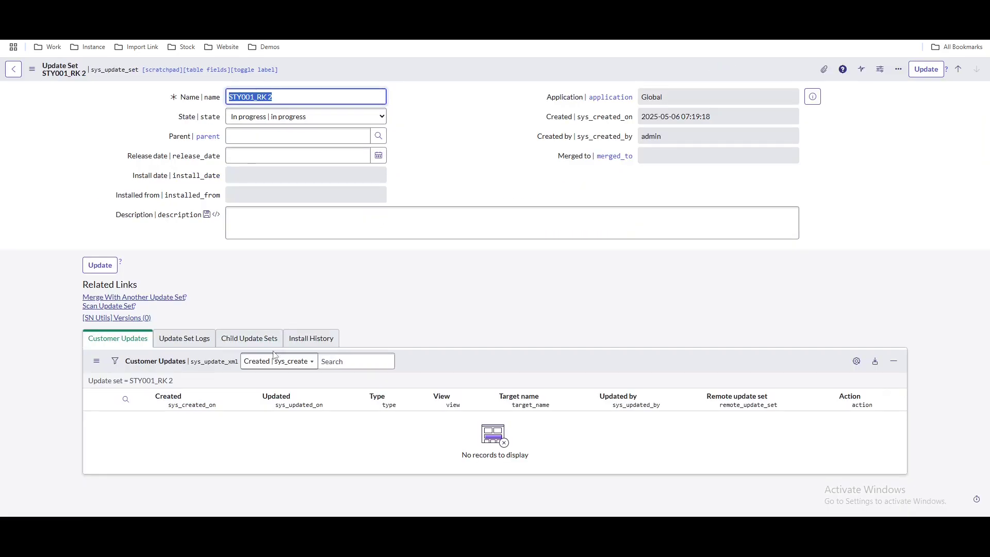
left_click(145, 381)
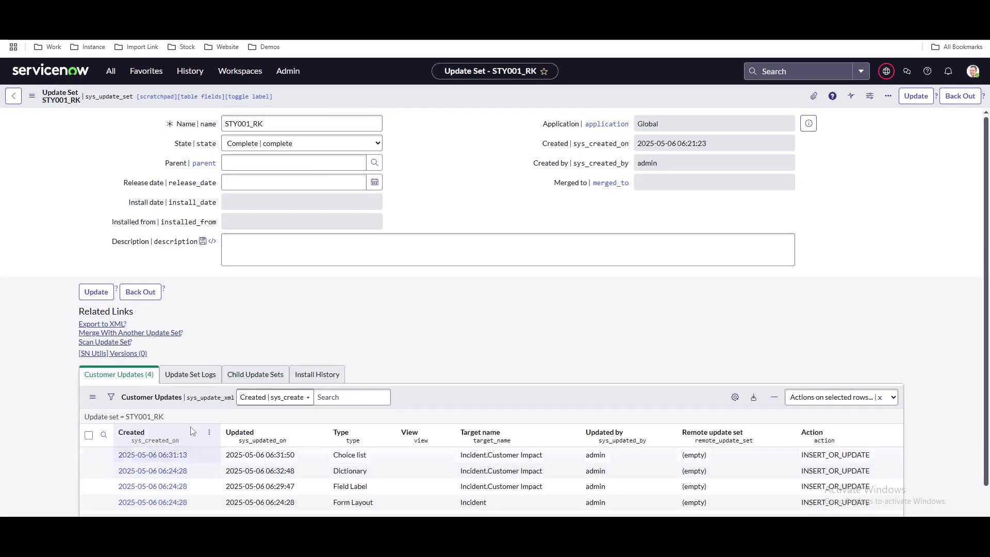
Step: Set the state of update set STY001_RK 2 to Complete and save the record
scroll(374, 442, "down", 2)
double_click(350, 429)
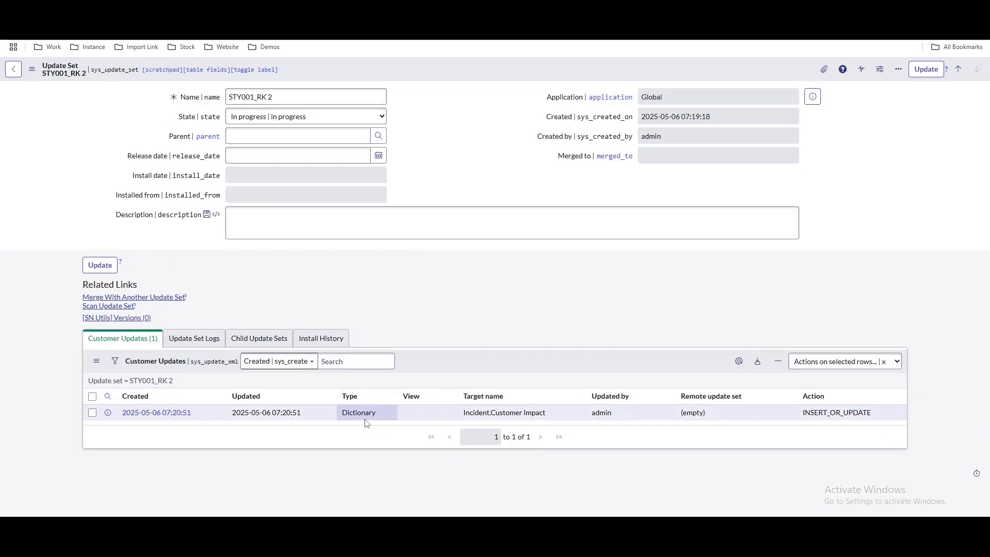
left_click_drag(380, 415, 330, 122)
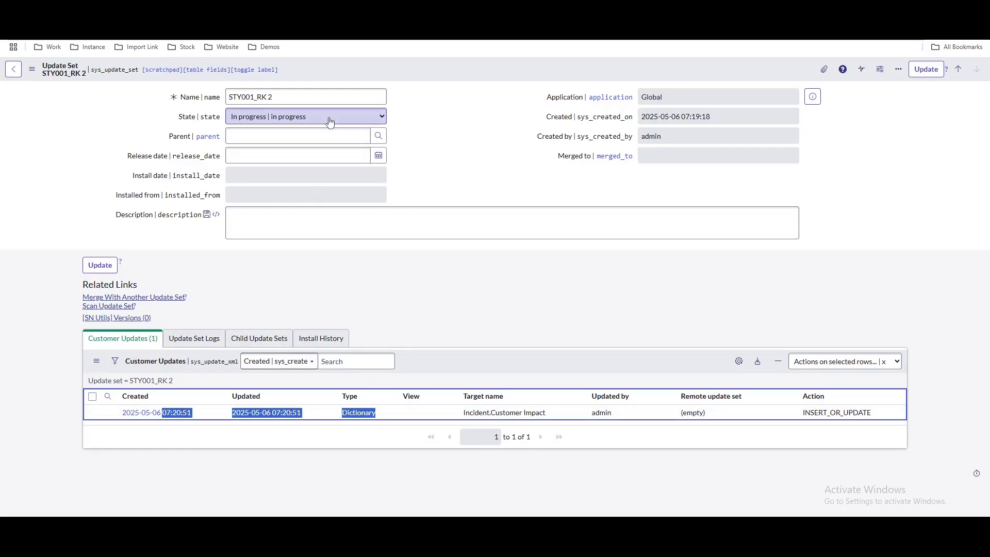
left_click(330, 122)
left_click(310, 145)
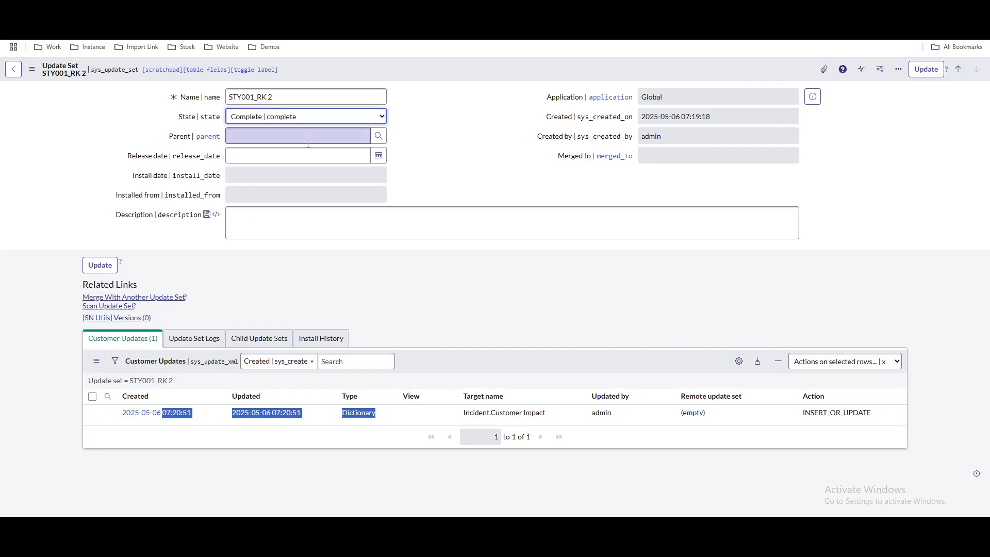
right_click(382, 79)
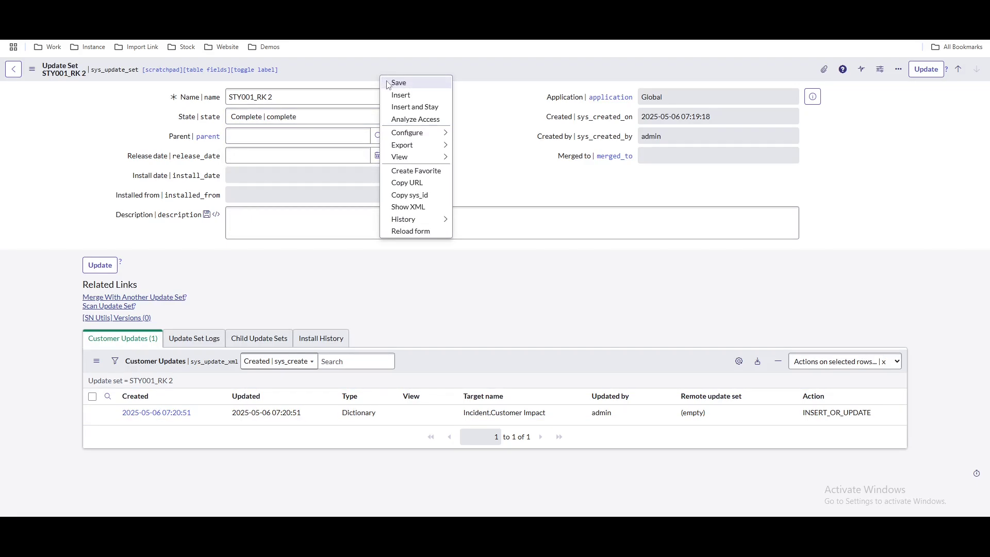
left_click(398, 83)
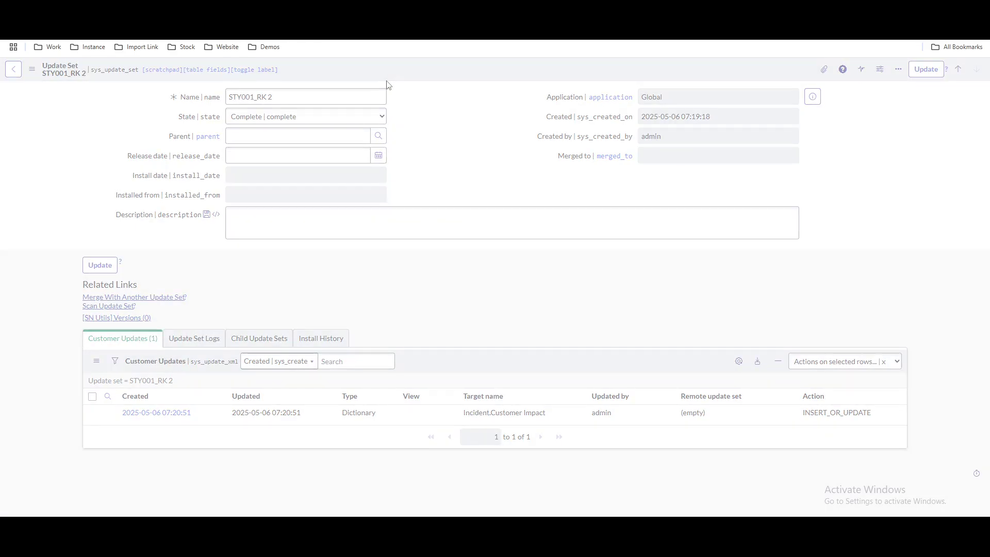
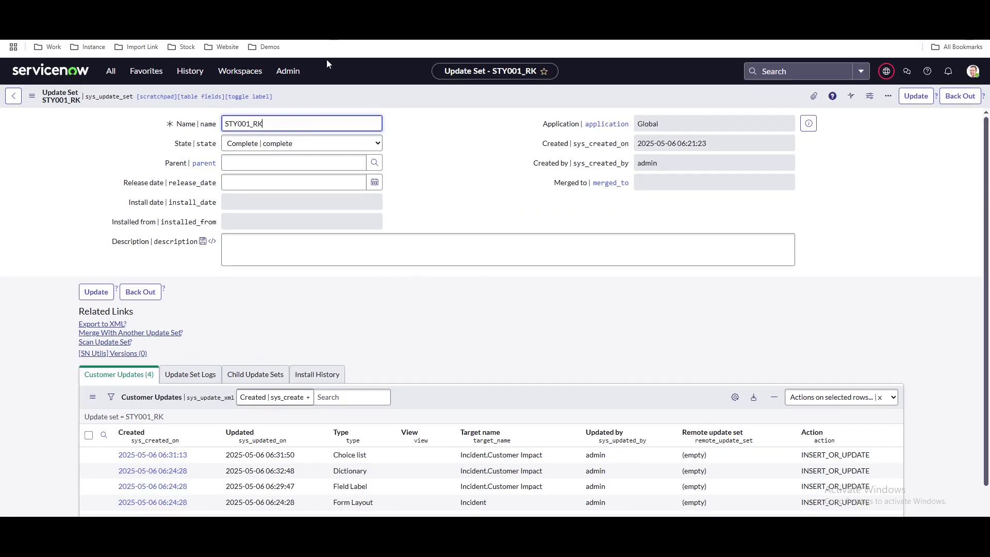
Step: Find Local Update Sets among the applications and open the list of update sets
key("ctrl+a")
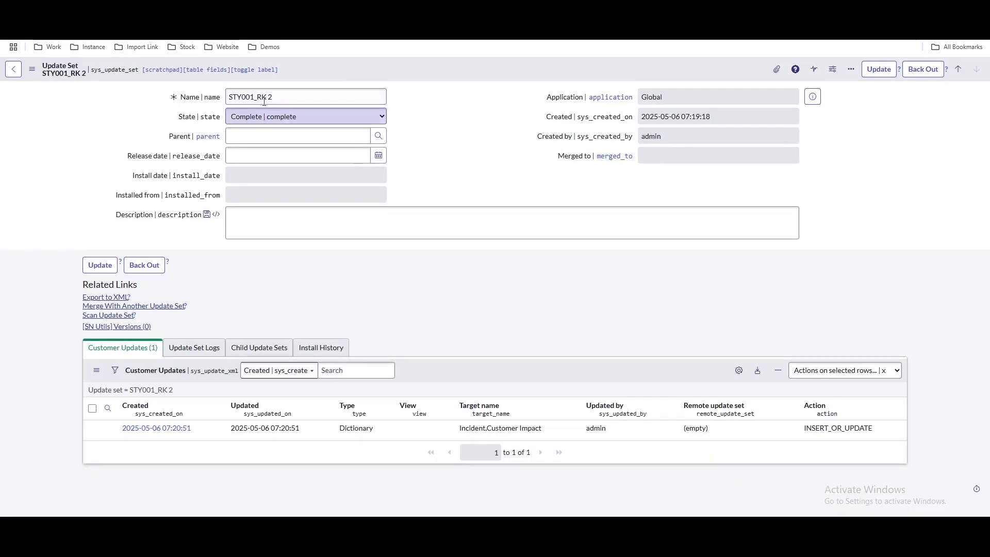
left_click_drag(274, 97, 228, 96)
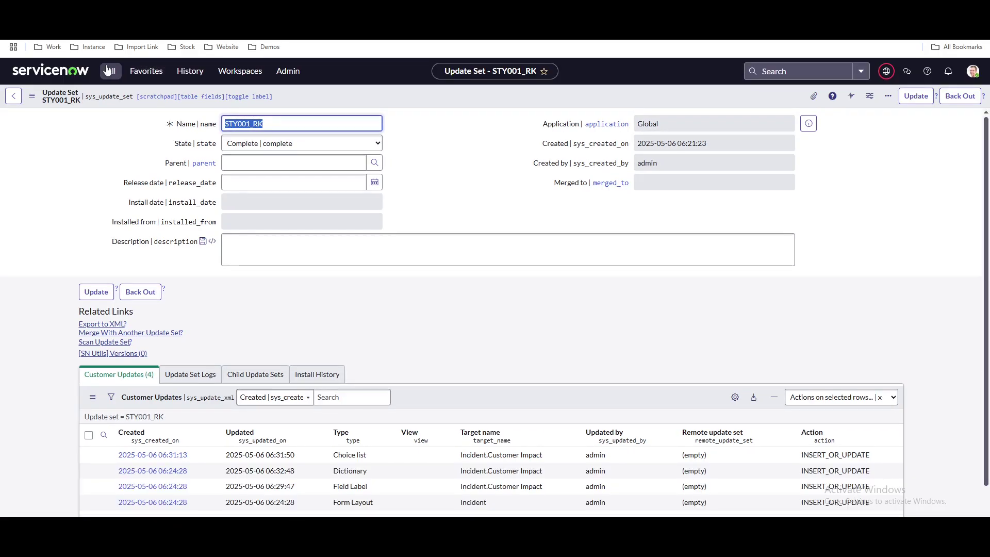
left_click(112, 71)
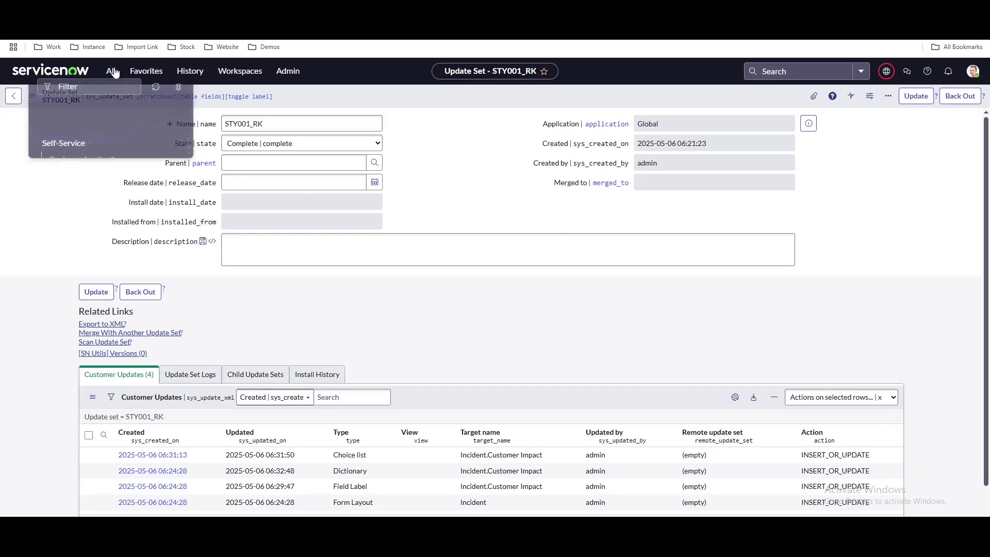
type("loca")
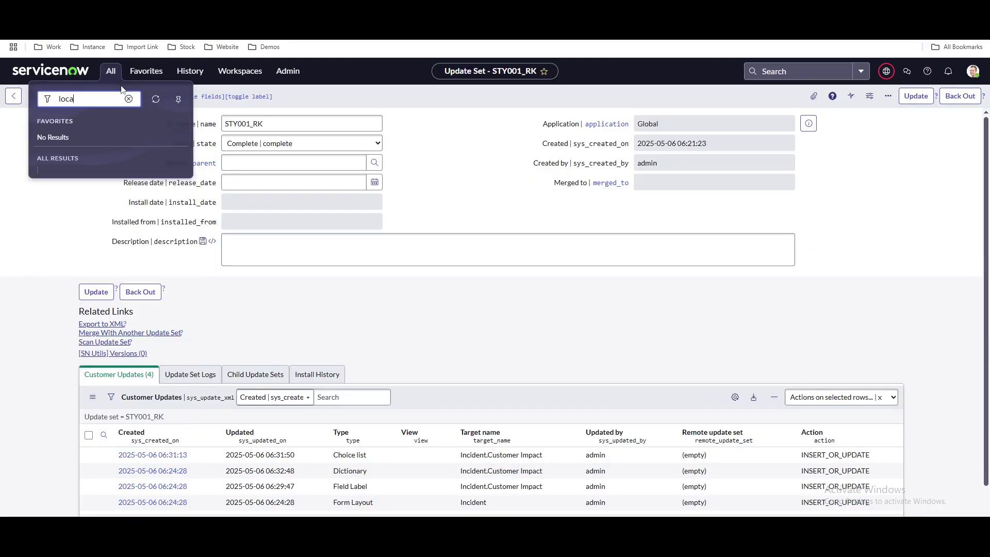
type("l up")
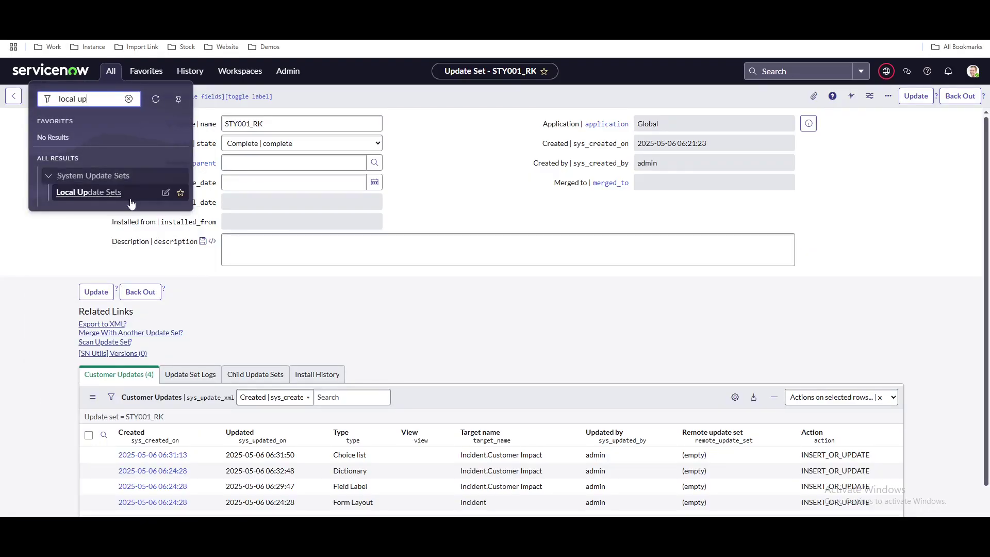
left_click(130, 198)
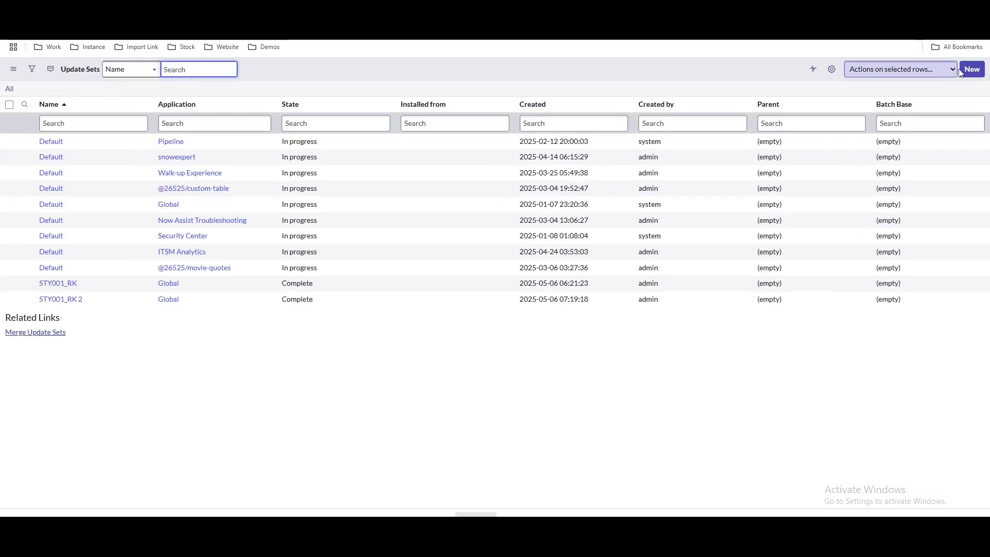
Step: Create a new update set named STY001_RK Parent with state In progress and save it
left_click(970, 72)
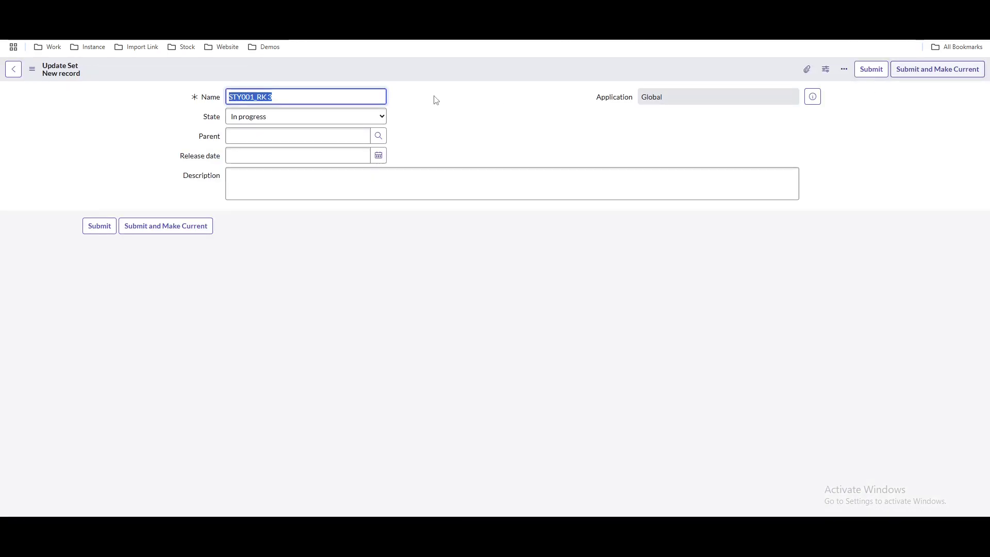
left_click(302, 96)
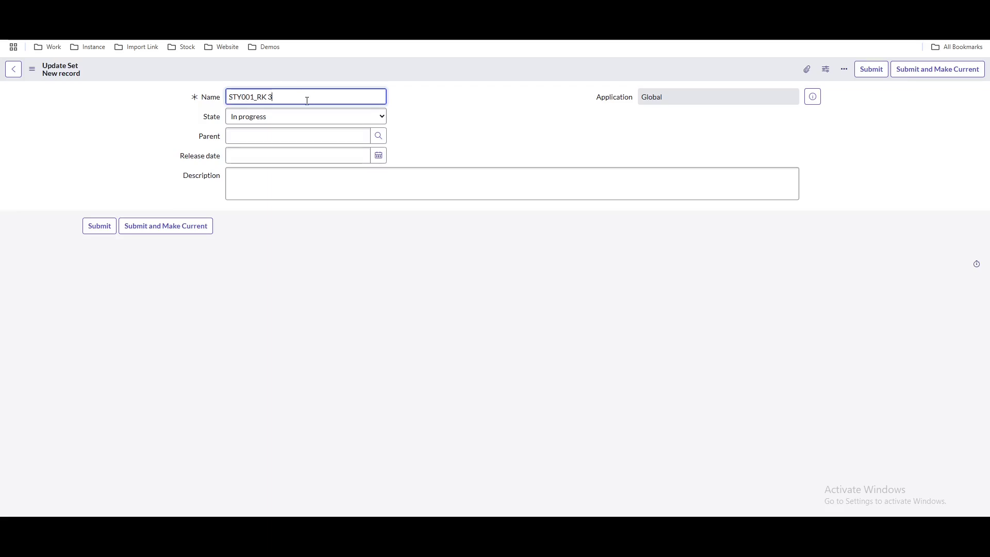
type("Parent")
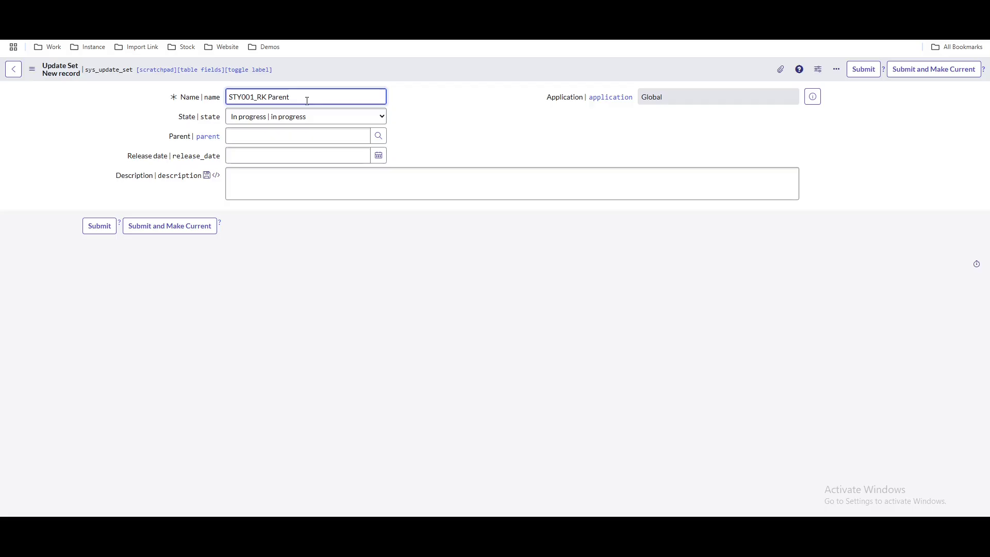
right_click(475, 73)
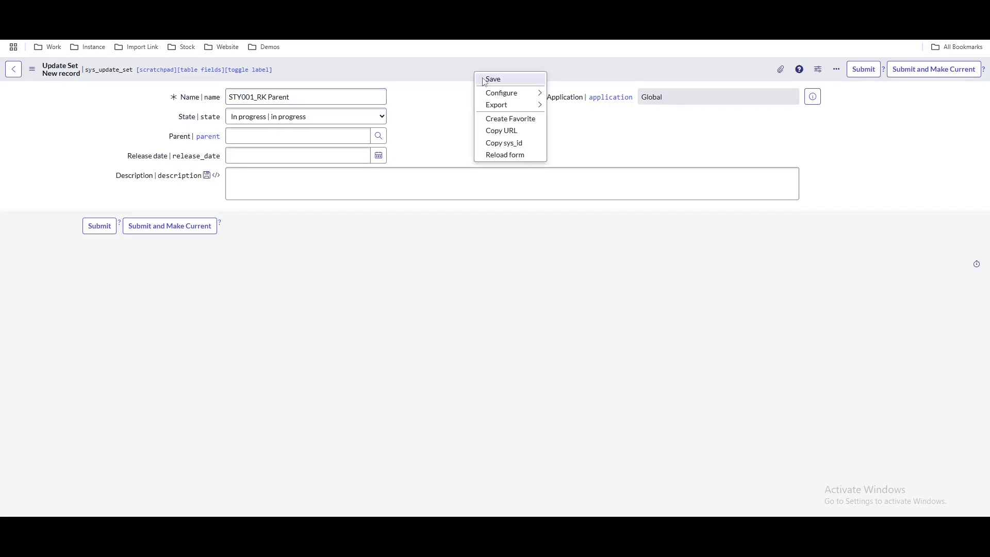
left_click(484, 81)
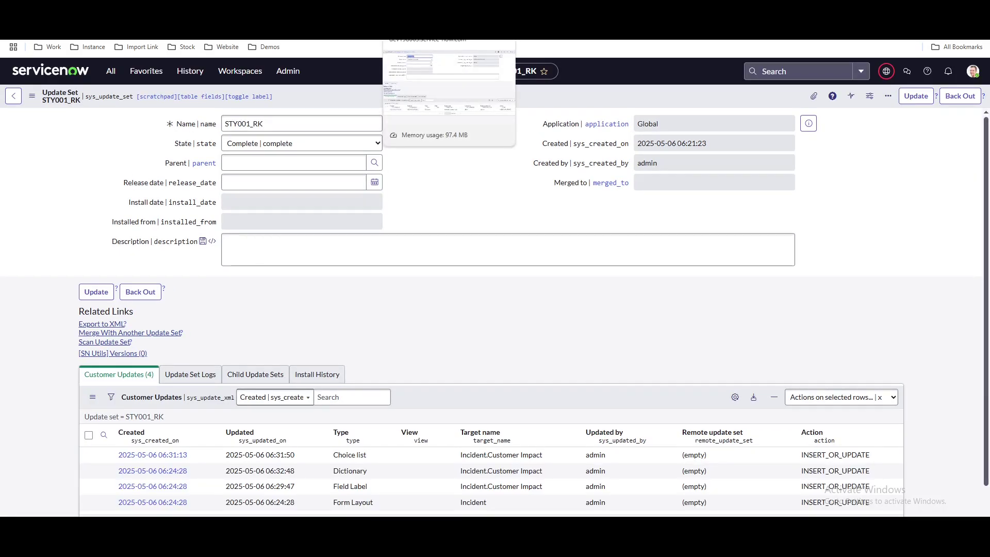
Step: Add STY001_RK and STY001_RK 2 as child update sets of STY001_RK Parent and save the membership
left_click(448, 21)
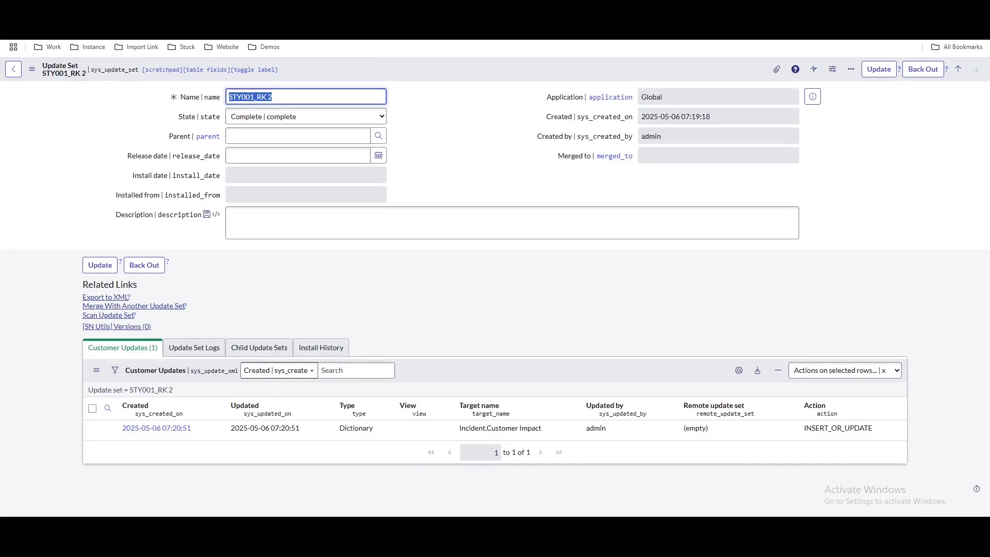
key("ctrl+Tab")
key("ctrl+Tab")
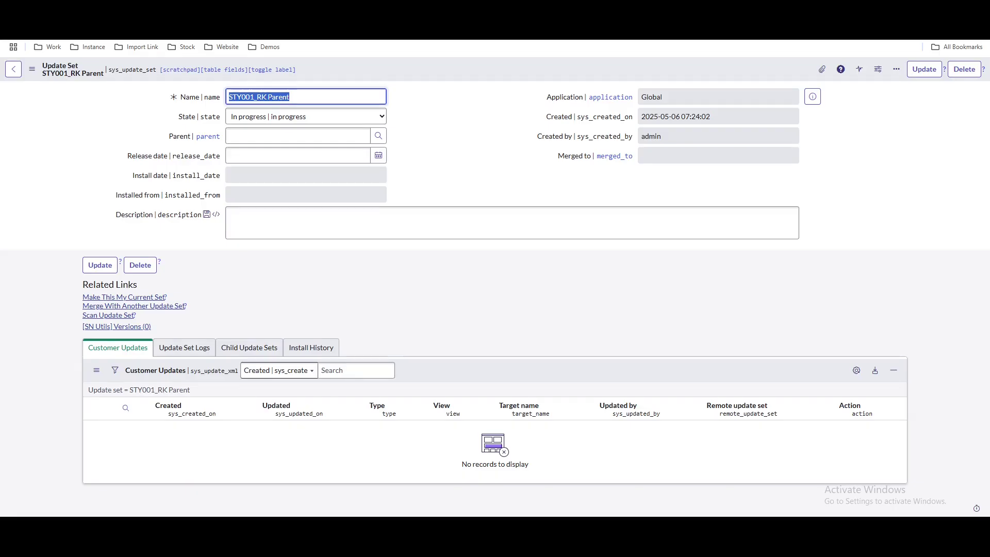
left_click(258, 347)
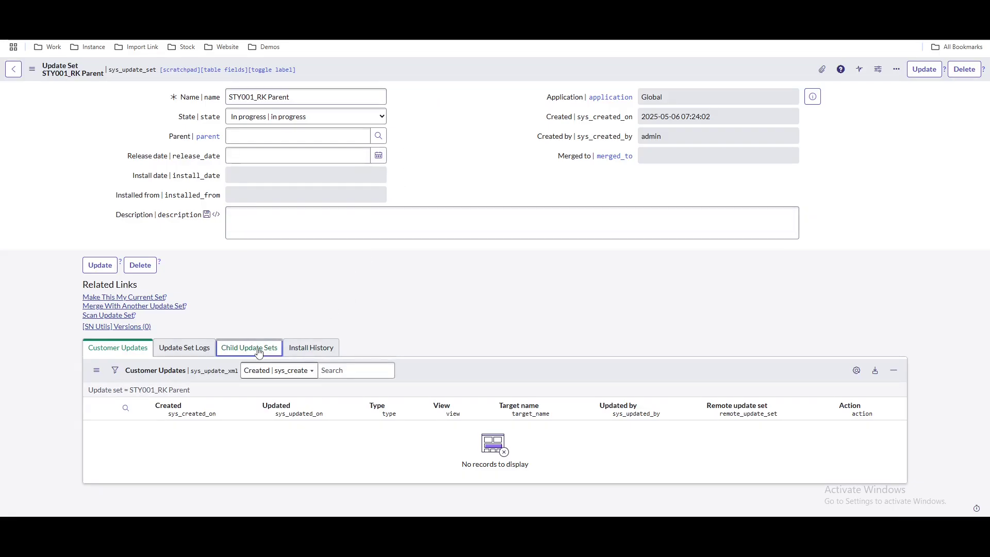
left_click(878, 370)
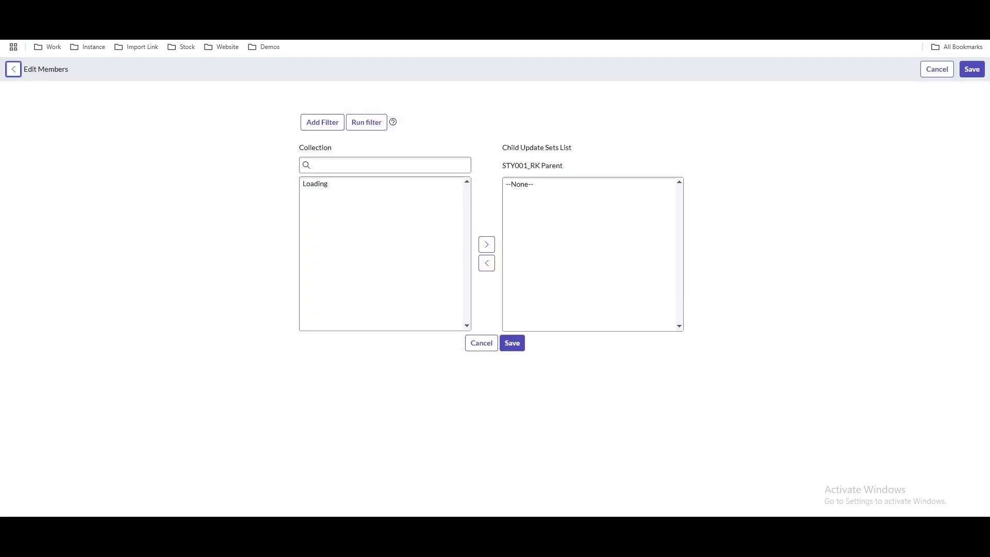
left_click(512, 343)
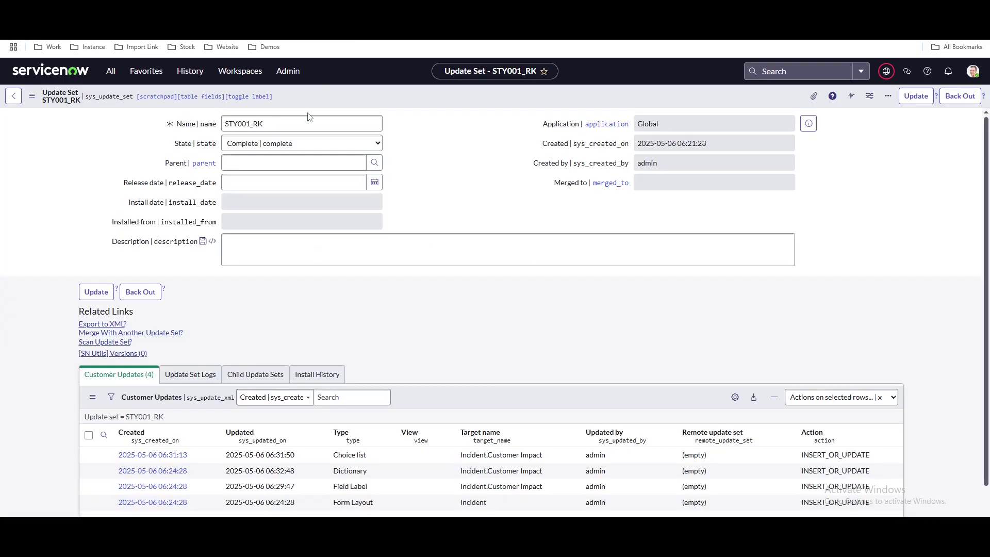
left_click_drag(310, 120, 224, 126)
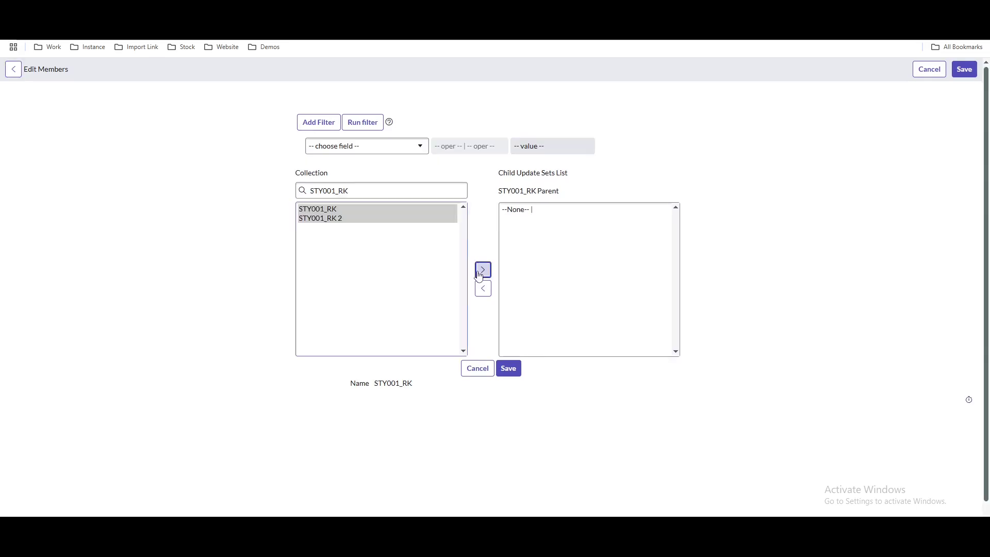
left_click(481, 270)
left_click(511, 368)
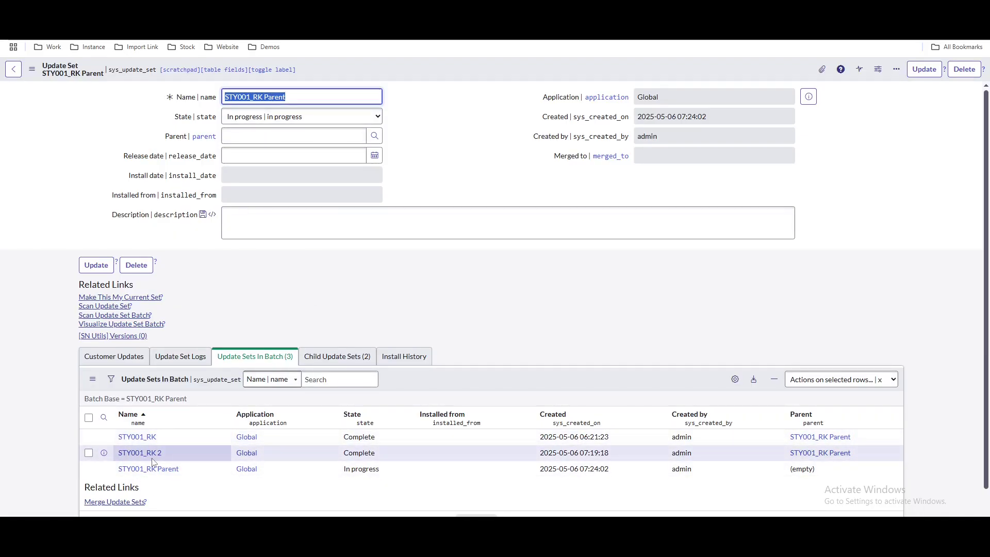
Step: Set the state of STY001_RK Parent to Complete, accept completing all update sets in the batch, and save the record
left_click(280, 122)
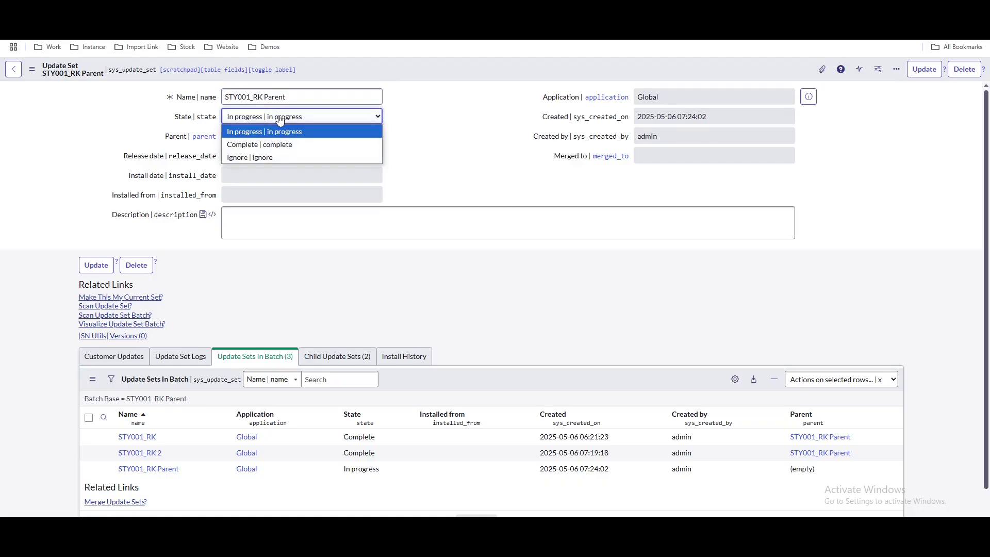
left_click(277, 137)
right_click(441, 65)
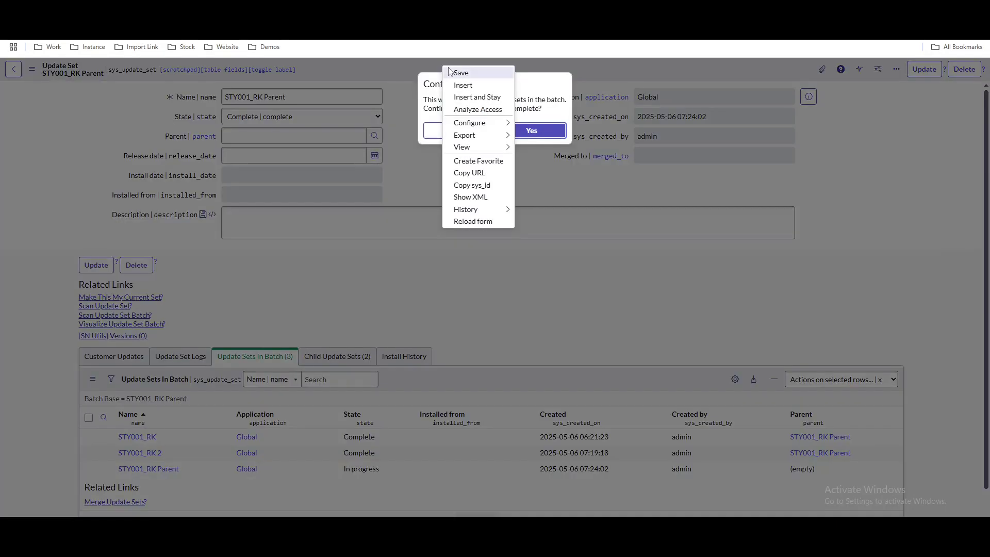
left_click(531, 130)
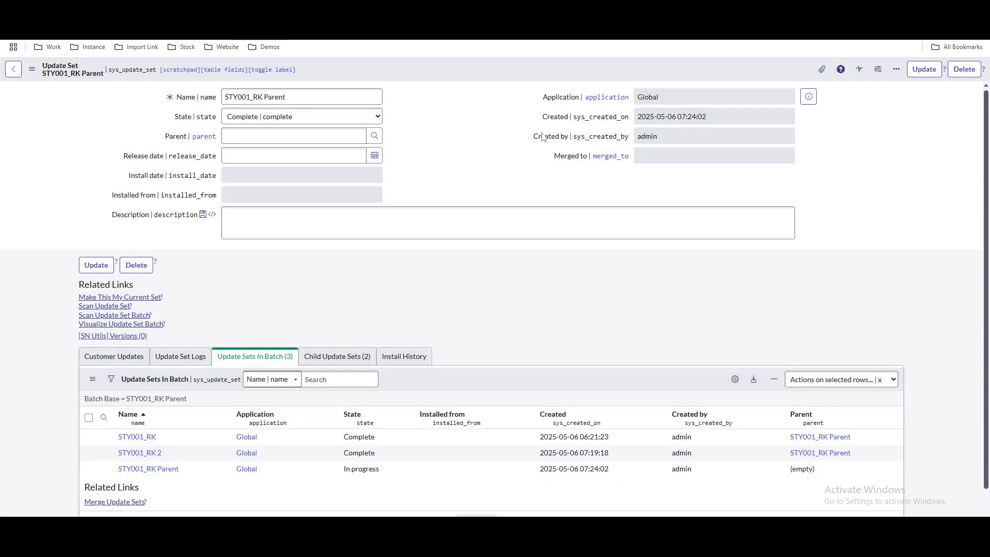
right_click(485, 74)
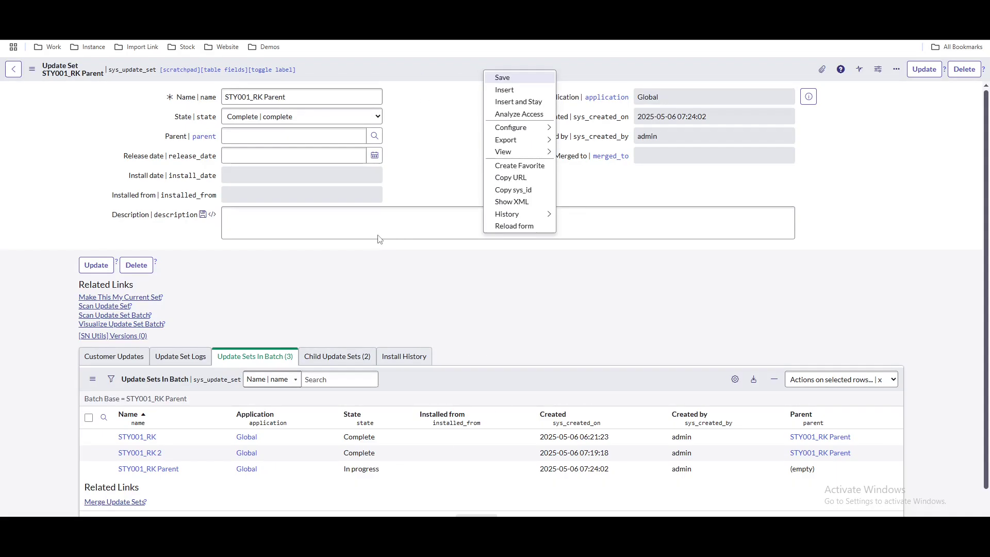
left_click(391, 279)
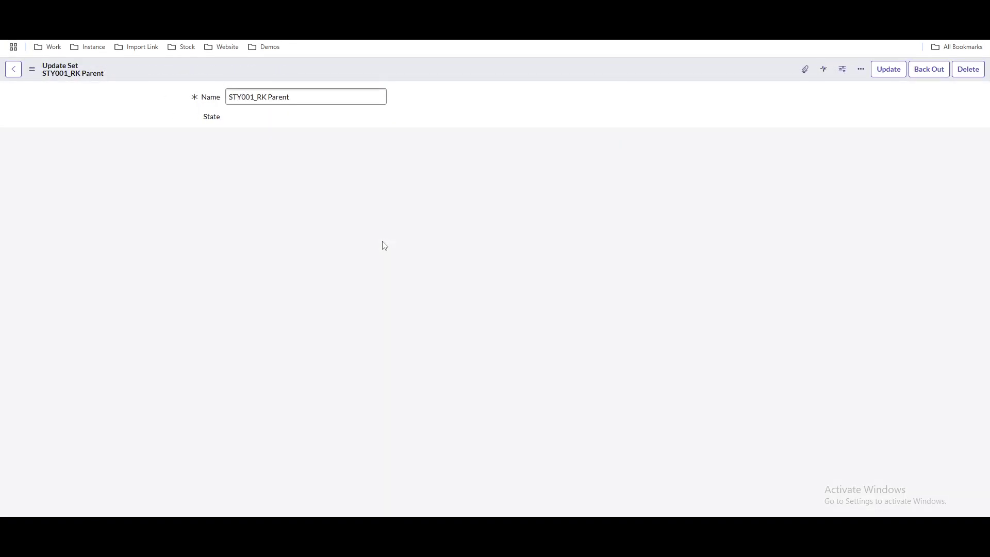